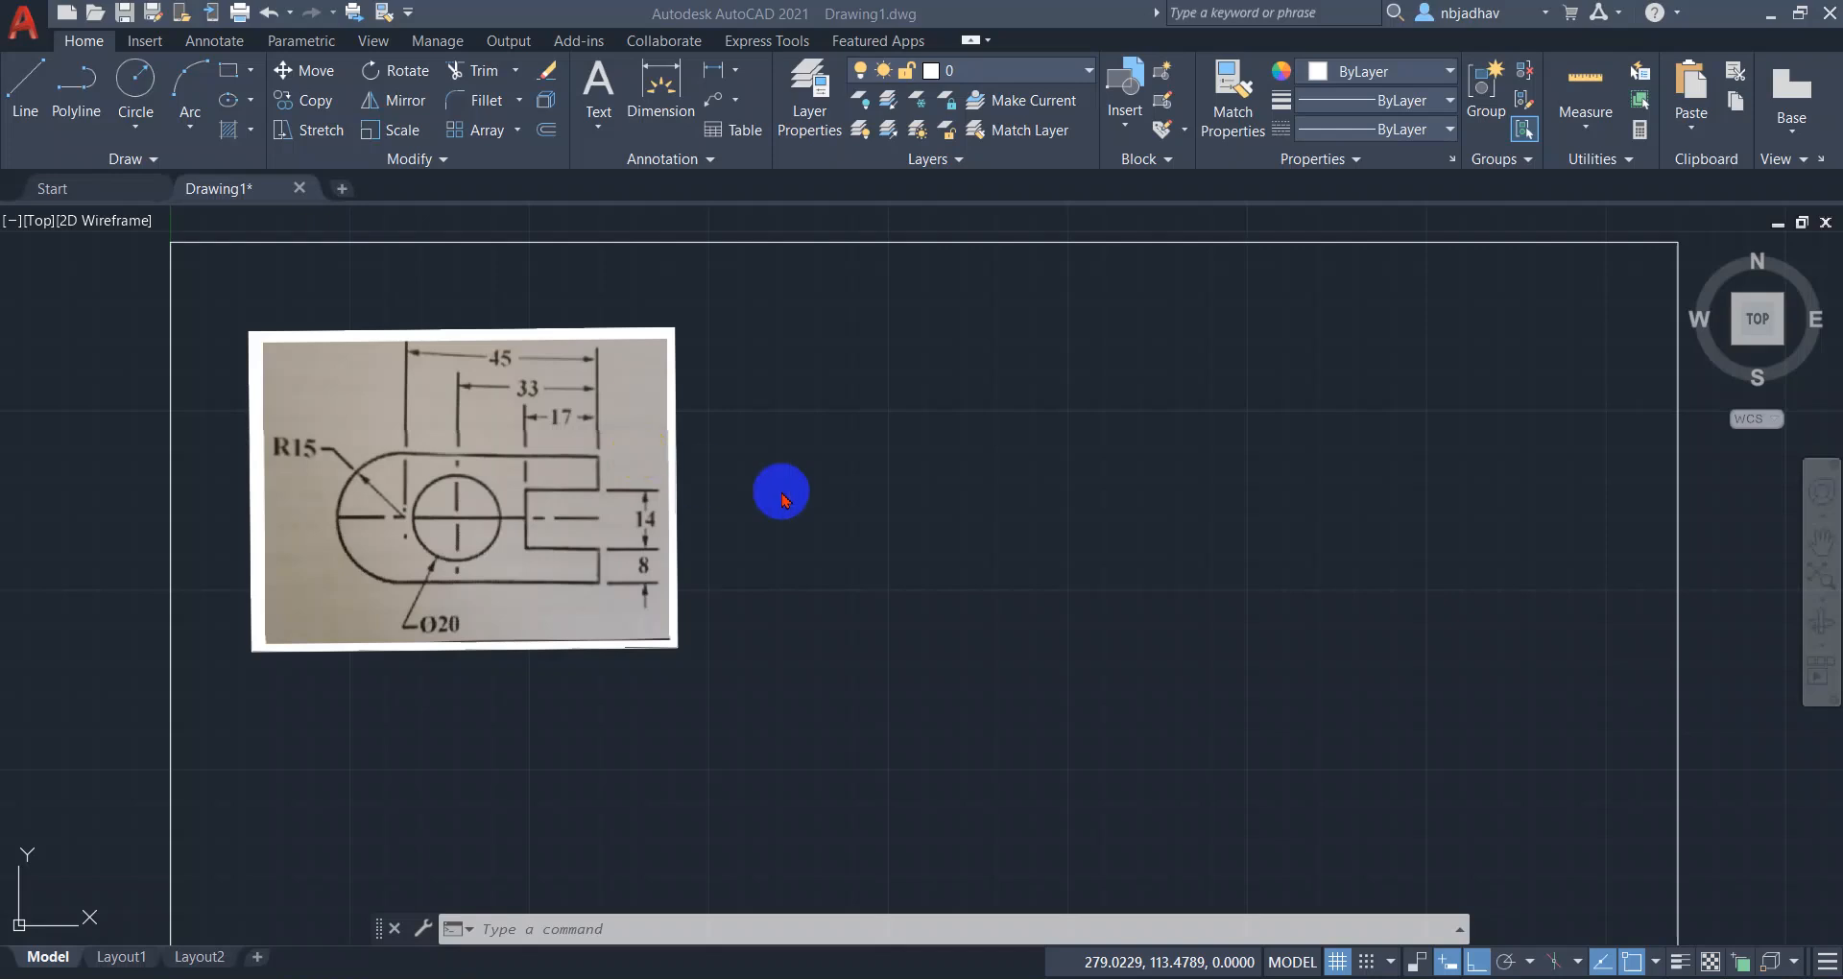
Examine the dimensioned reference image of the slotted plate and the empty drawing area inside the border.
{"action": "scroll", "coordinate": [822, 499], "scroll_direction": "down", "scroll_amount": 2}
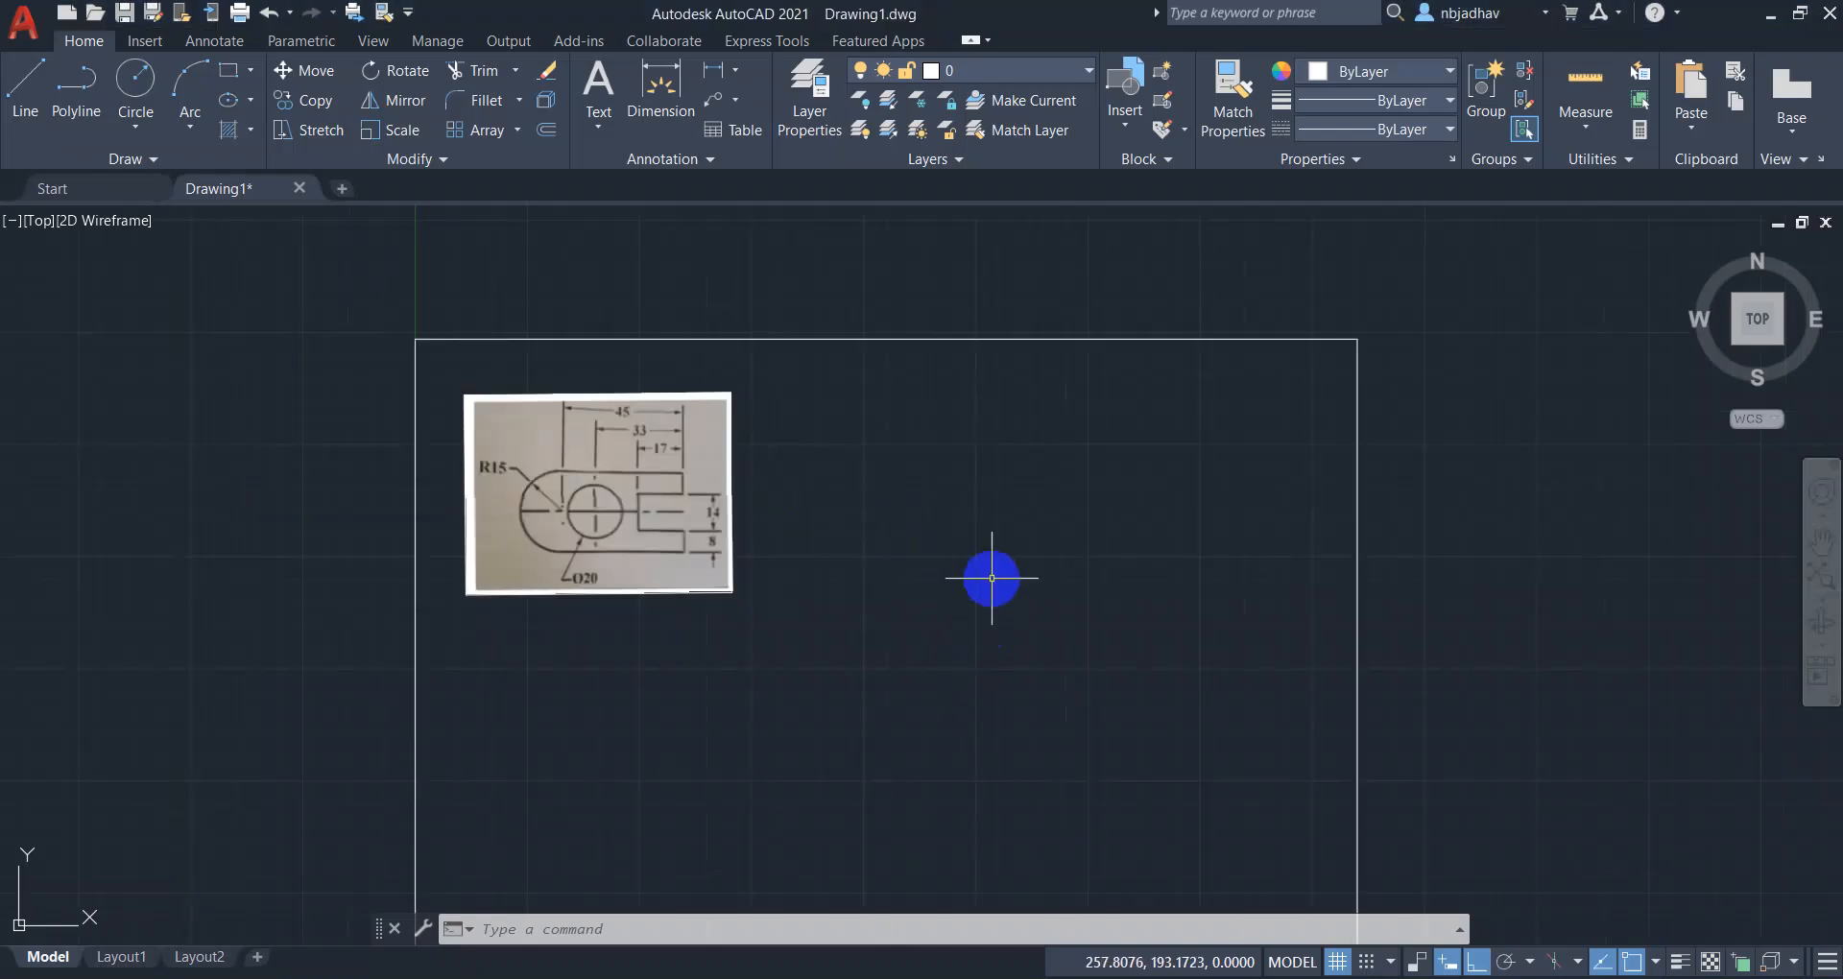
{"action": "scroll", "coordinate": [1008, 575], "scroll_direction": "down", "scroll_amount": 2}
{"action": "middle_click_drag", "start_coordinate": [975, 643], "coordinate": [979, 547]}
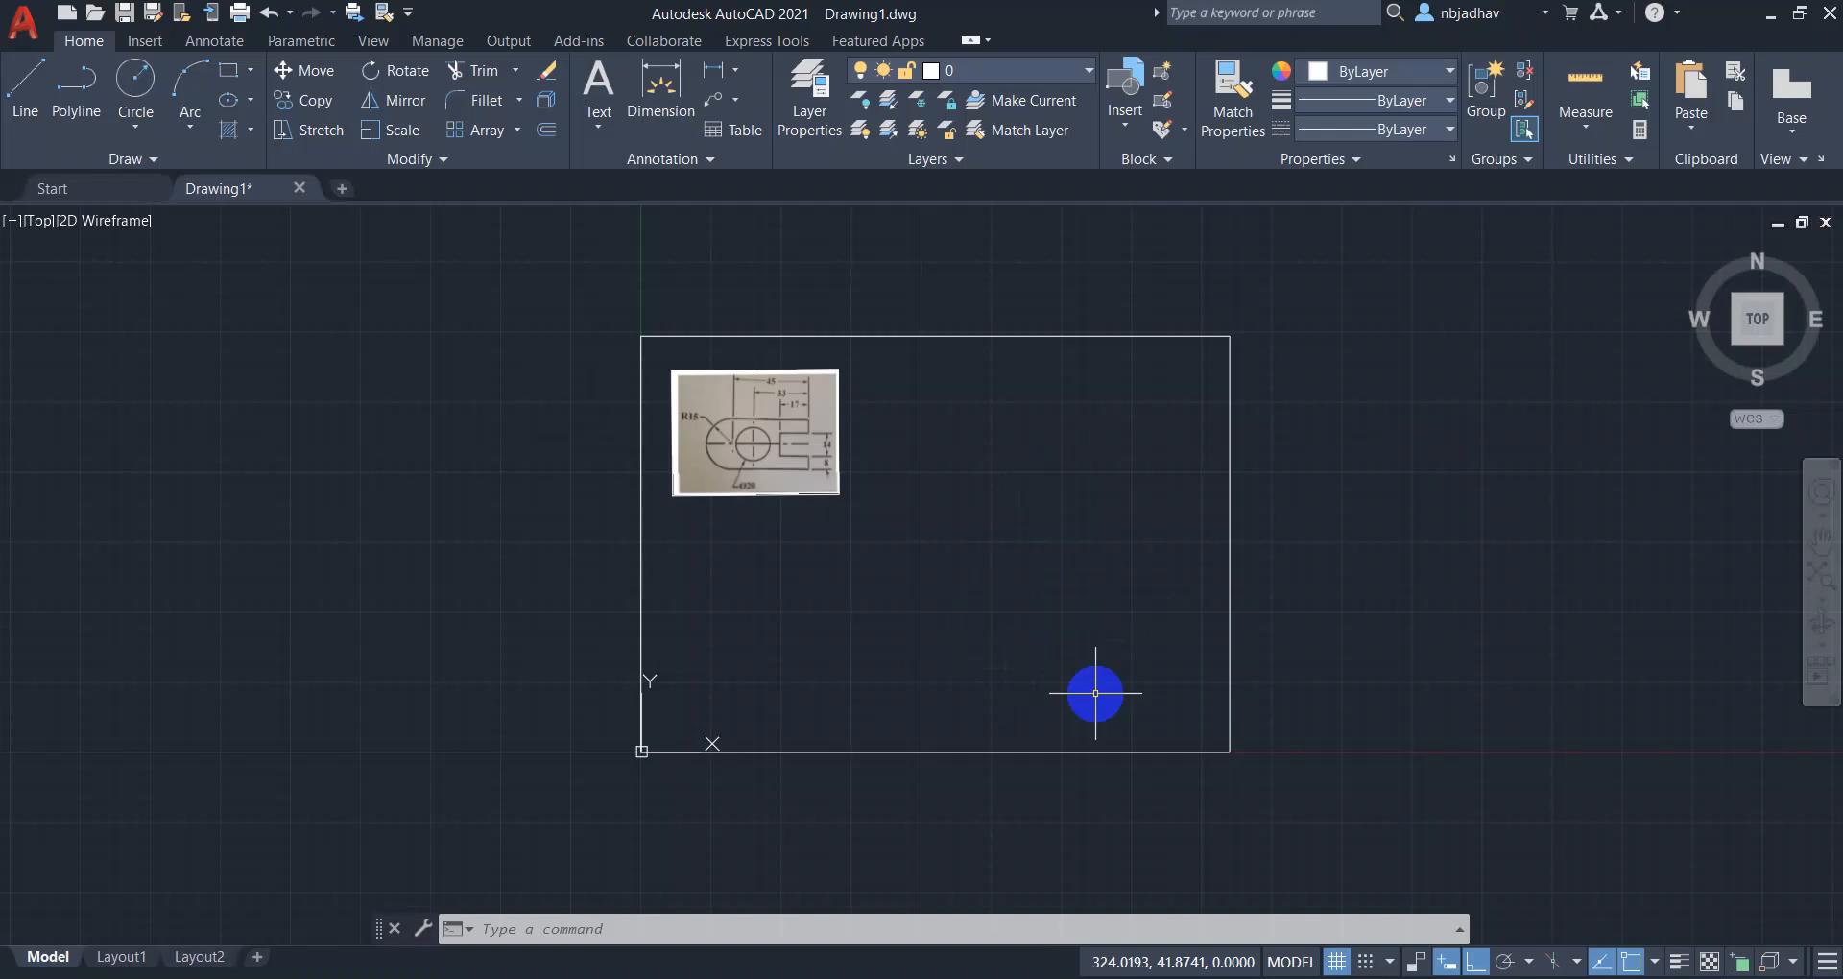
{"action": "scroll", "coordinate": [1095, 692], "scroll_direction": "up", "scroll_amount": 2}
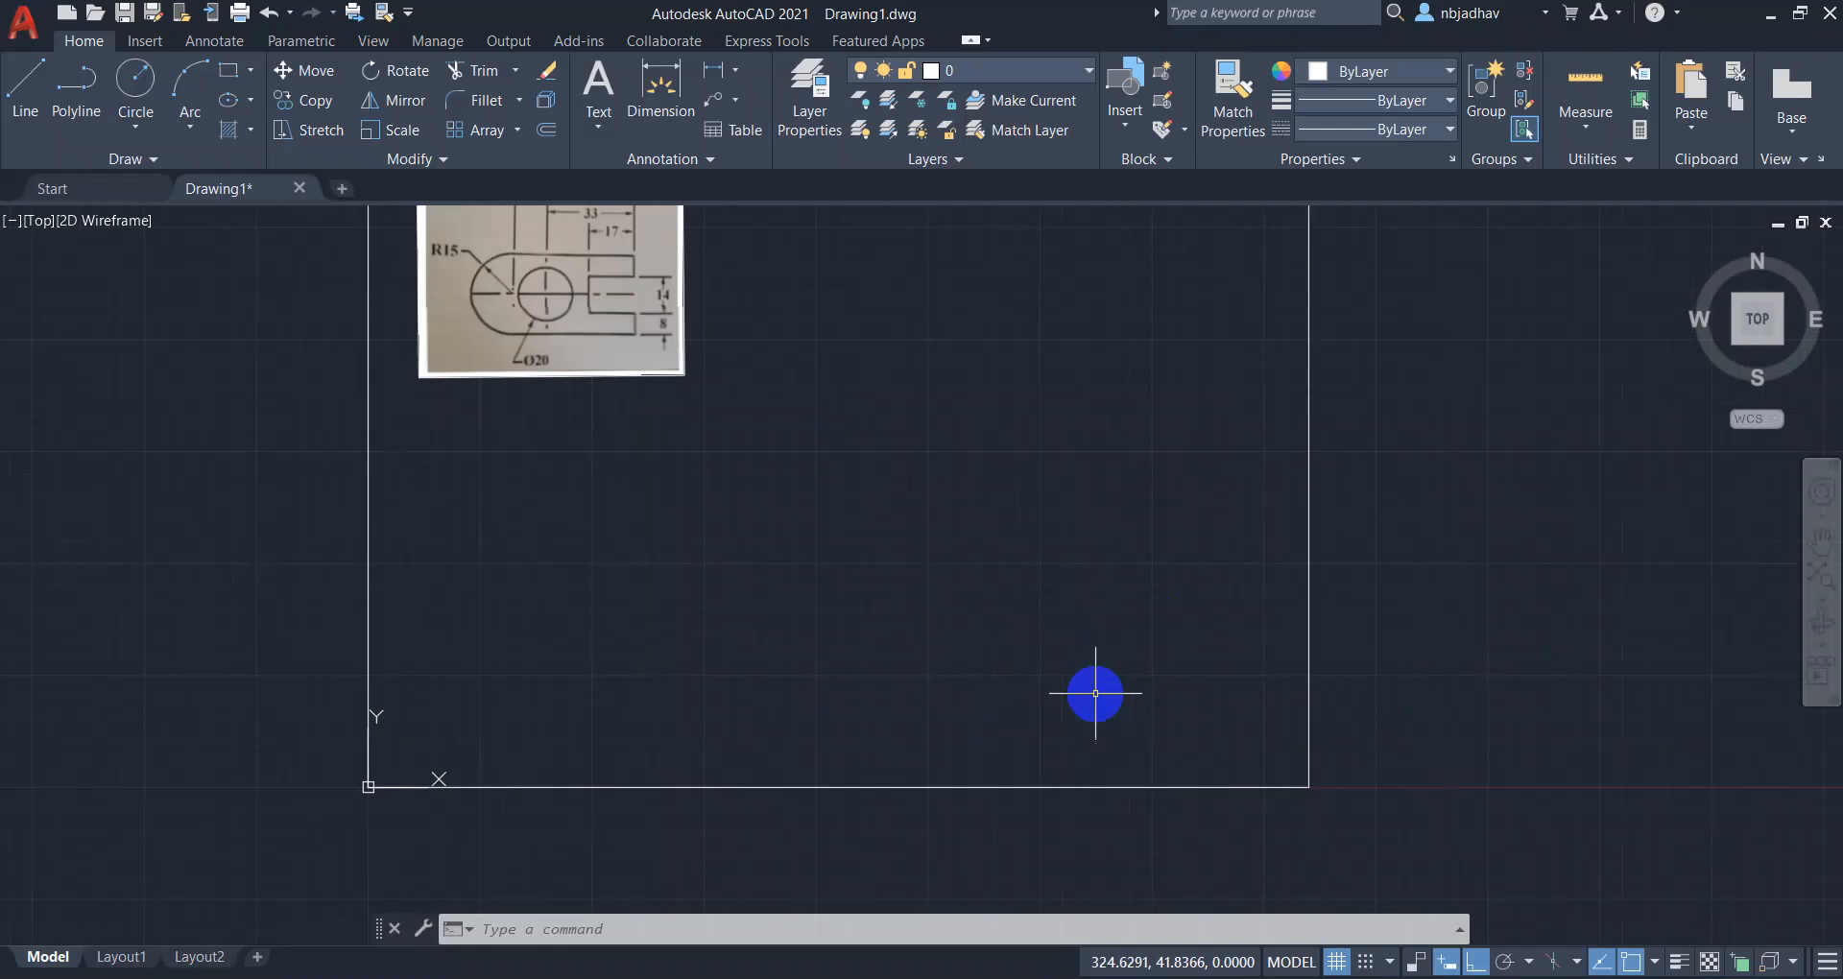
{"action": "middle_click_drag", "start_coordinate": [950, 354], "coordinate": [1036, 582]}
{"action": "scroll", "coordinate": [1036, 582], "scroll_direction": "up", "scroll_amount": 2}
{"action": "middle_click", "coordinate": [931, 560]}
{"action": "middle_click", "coordinate": [931, 559]}
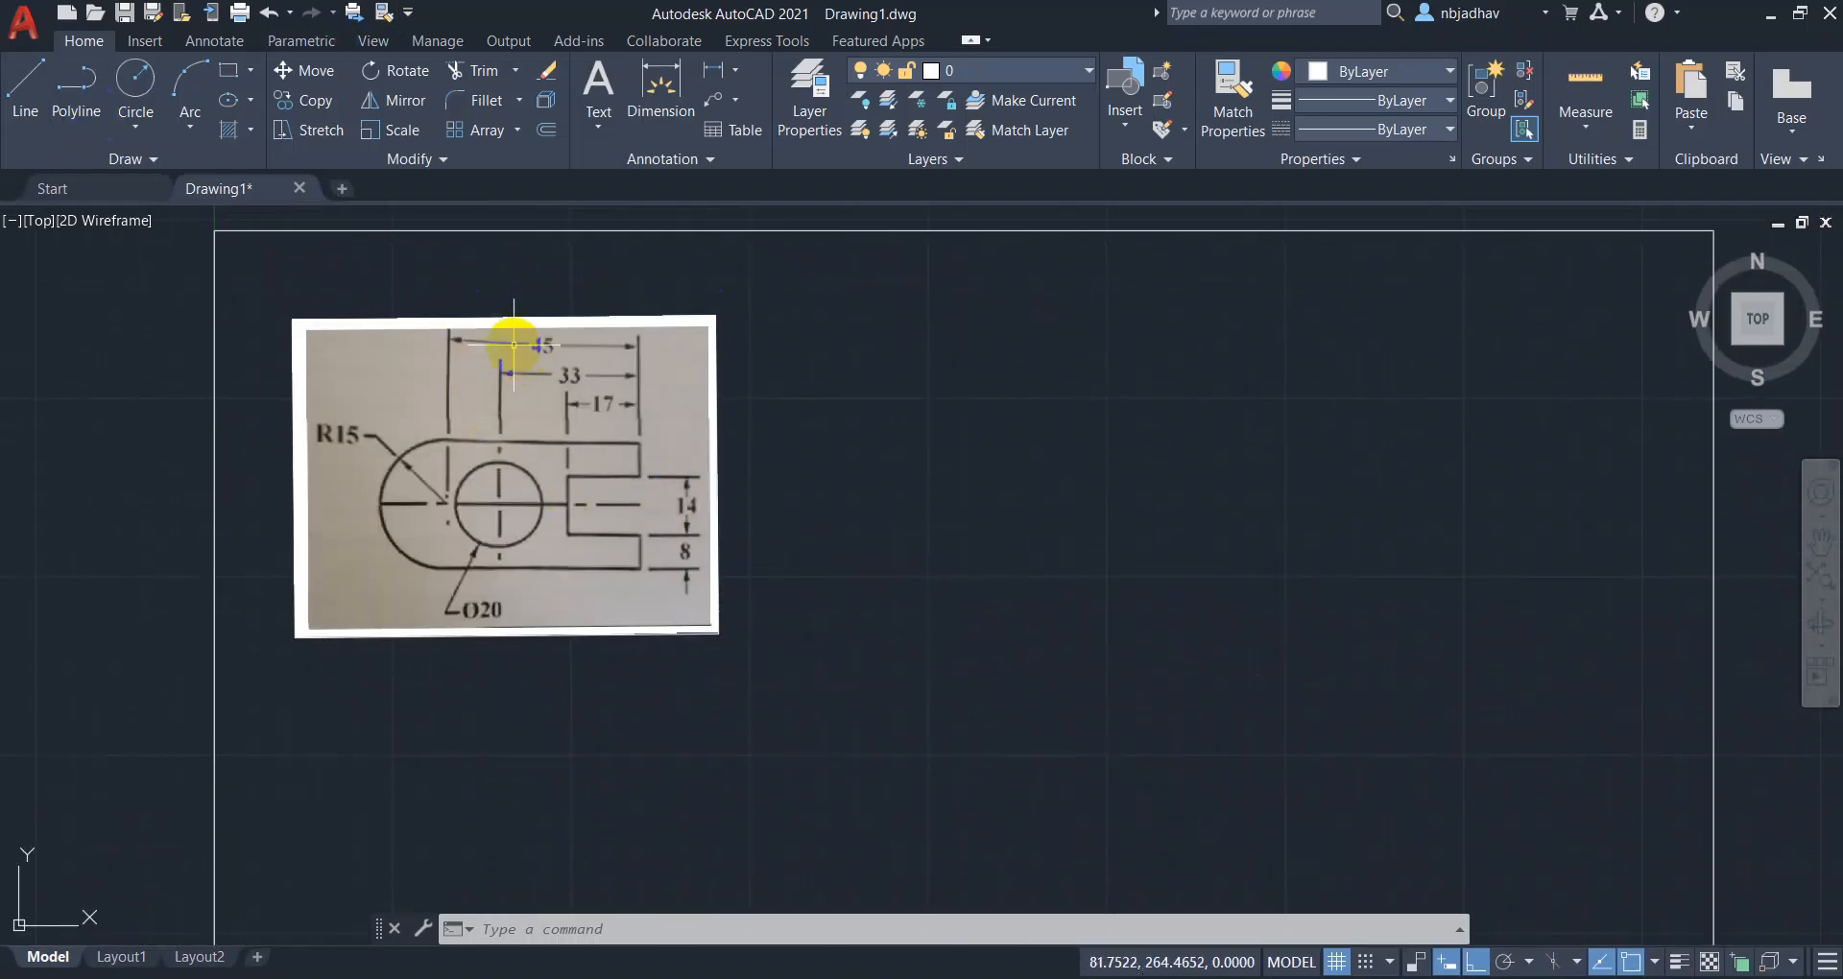
Draw the plate's upper edge as a 45-unit horizontal line running right, in the empty area beside the reference image.
{"action": "left_click", "coordinate": [34, 88]}
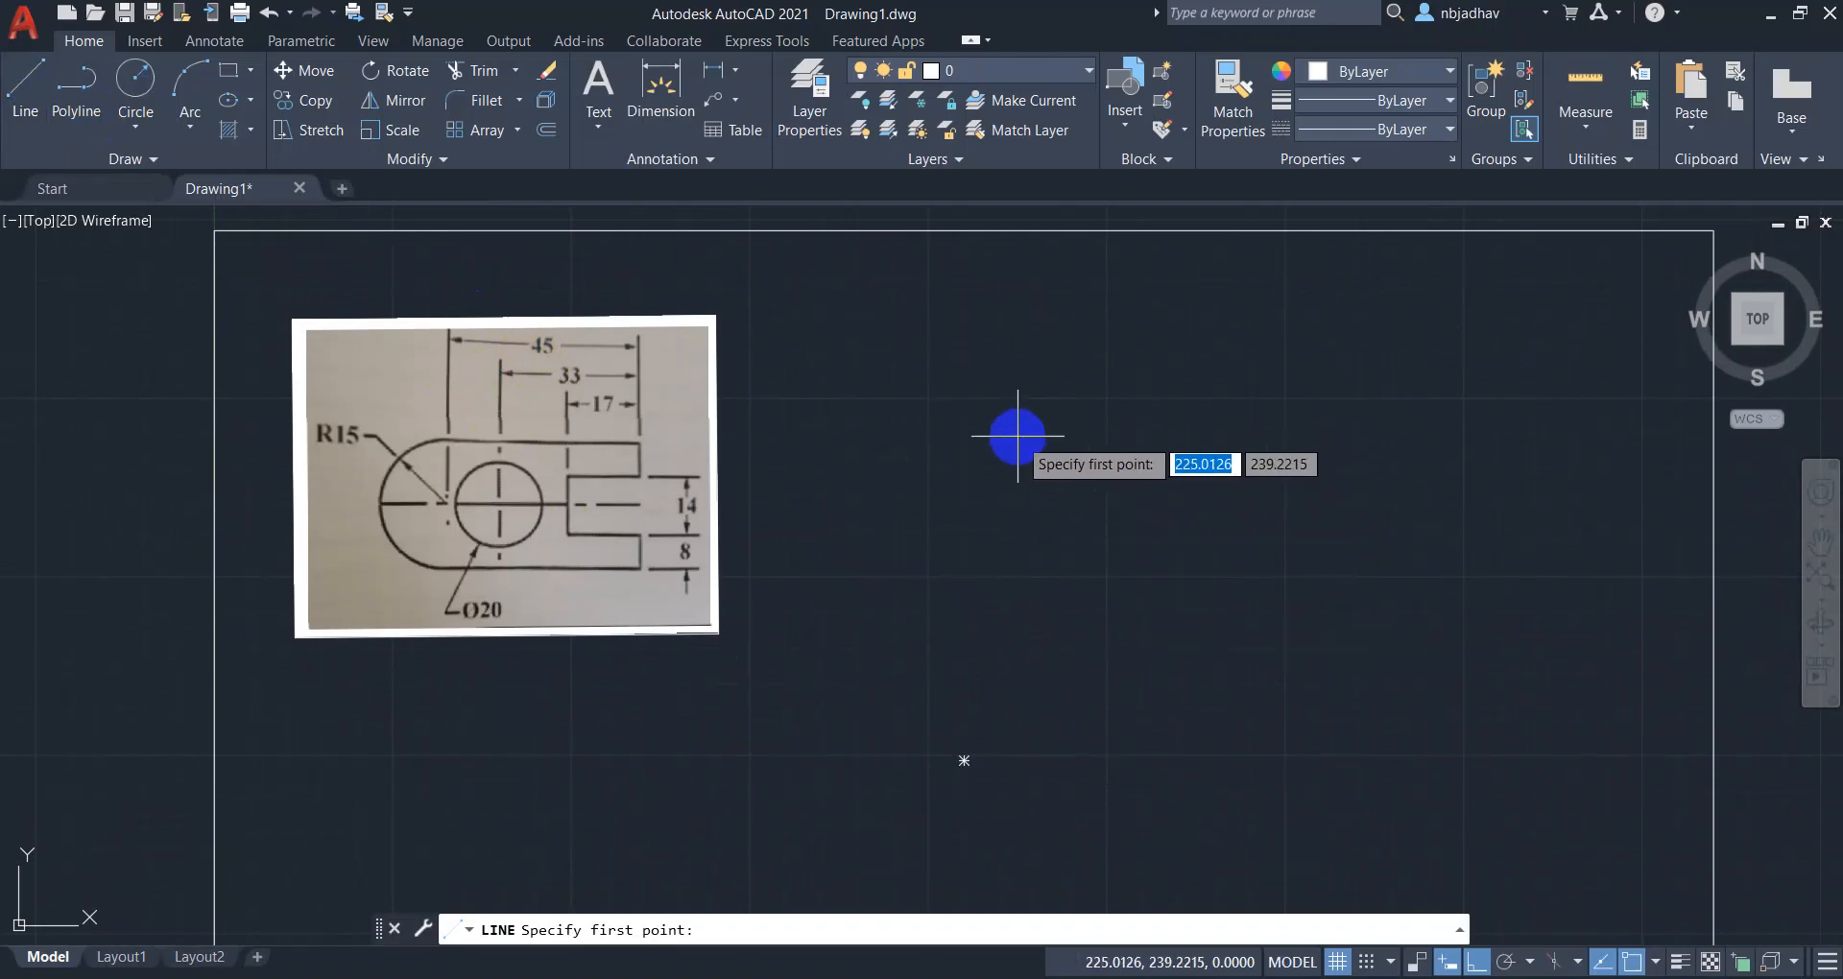
{"action": "left_click", "coordinate": [1018, 436]}
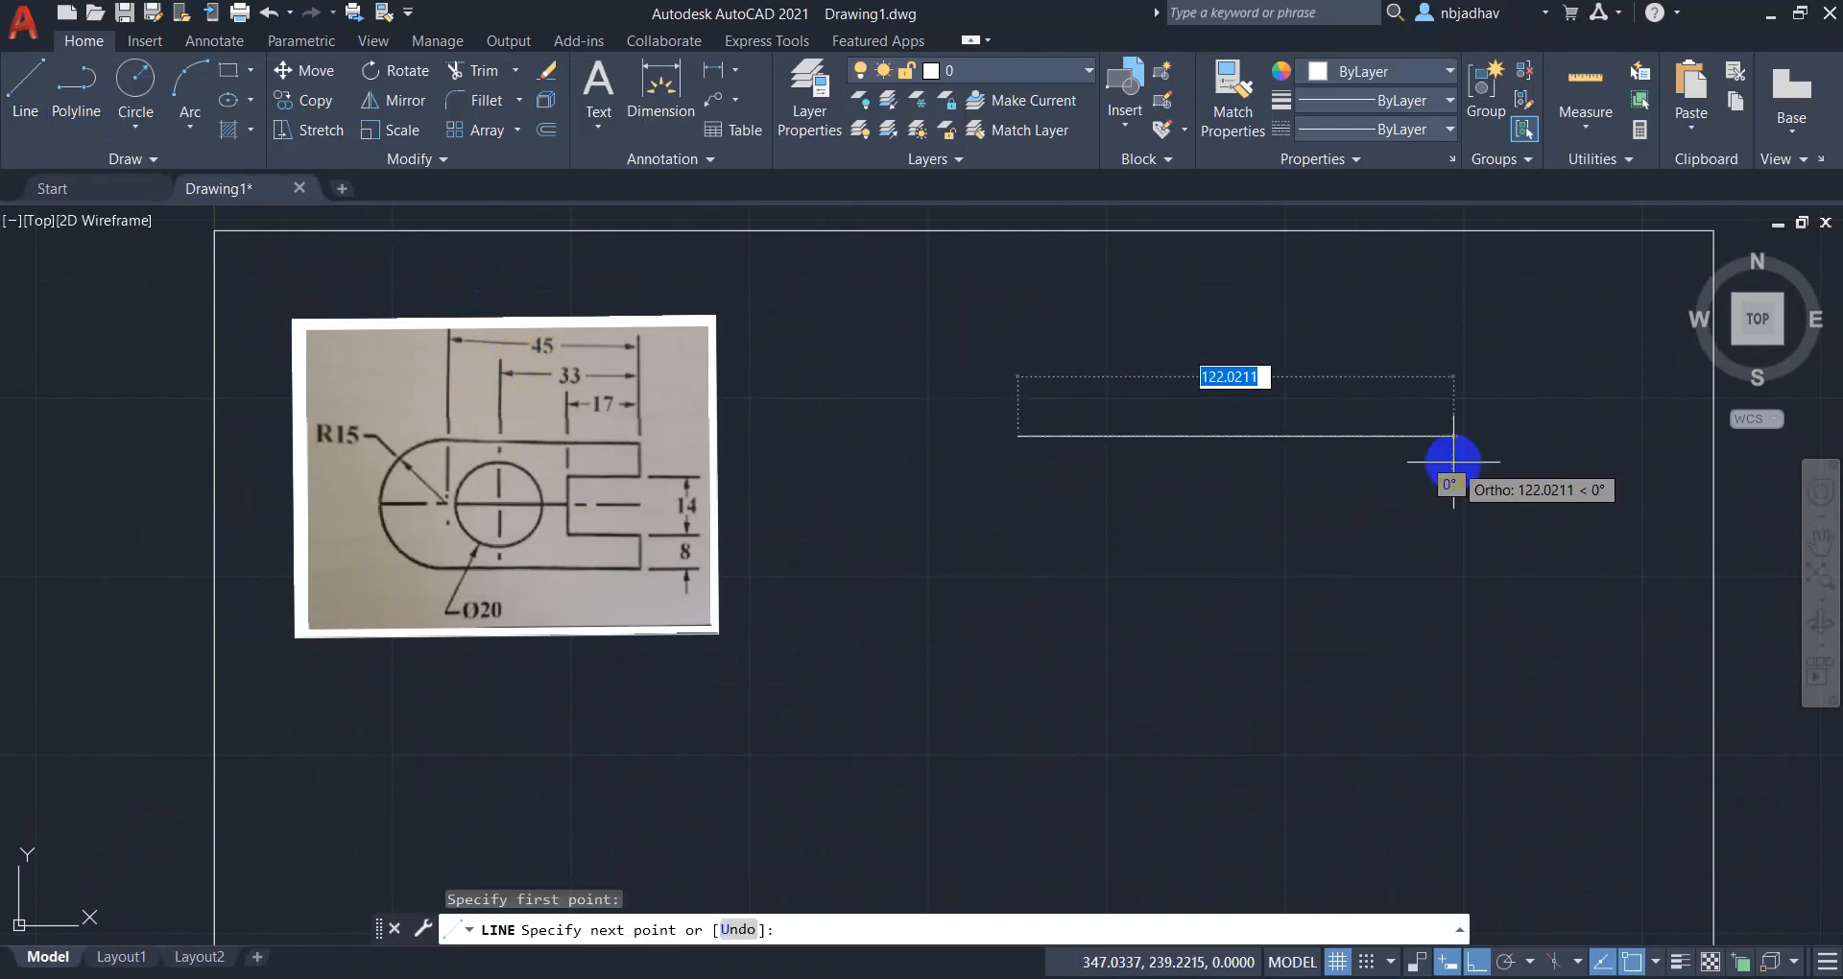
{"action": "type", "text": "45"}
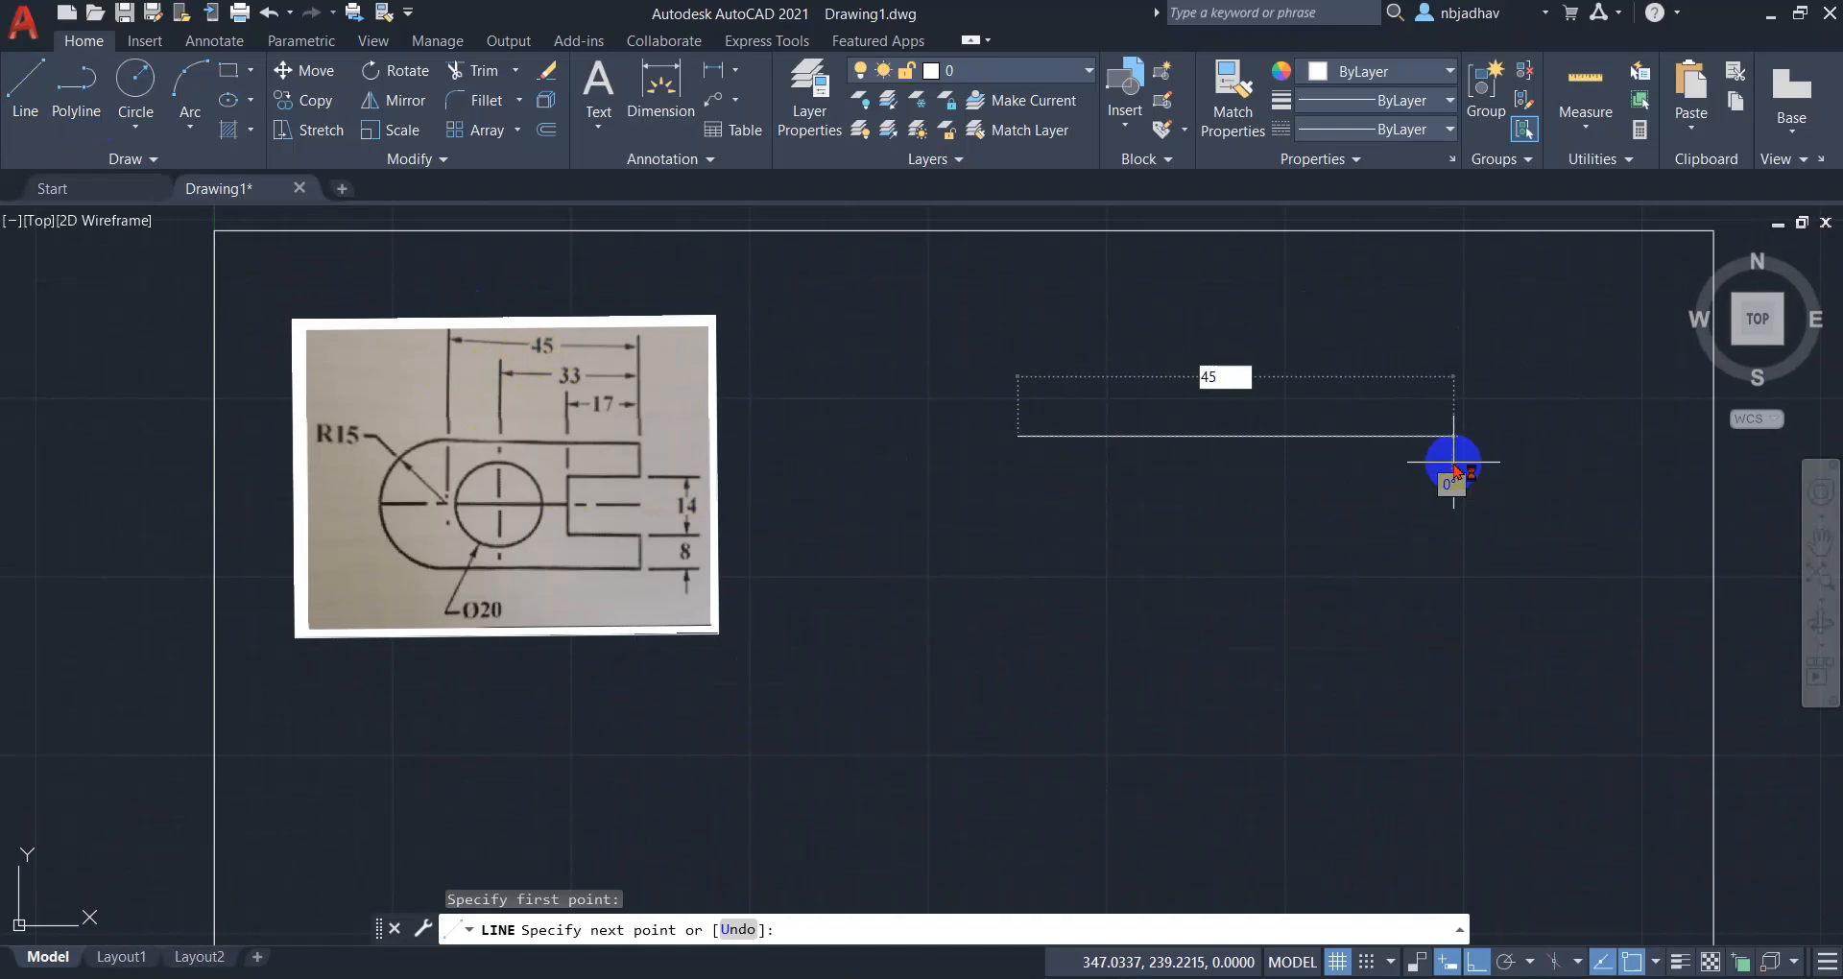
{"action": "key", "text": "Return"}
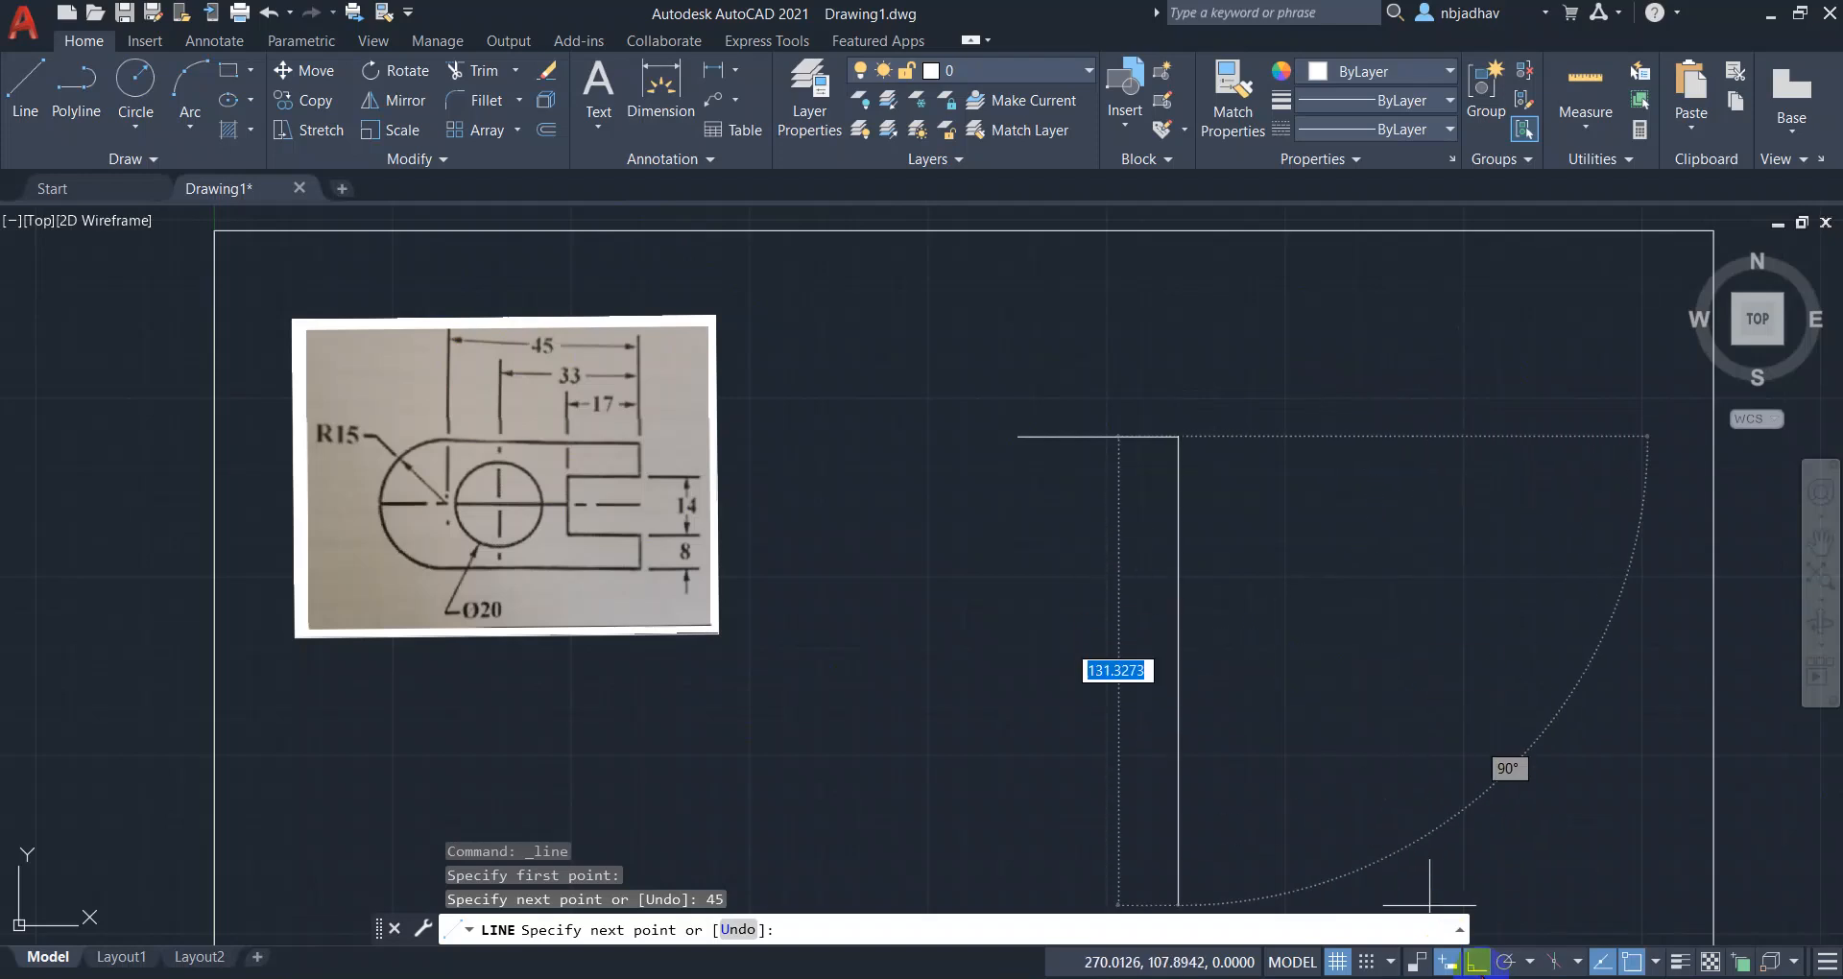
Toggle Ortho mode off and on several times, leaving it on.
{"action": "left_click", "coordinate": [1479, 963]}
{"action": "left_click", "coordinate": [1479, 963]}
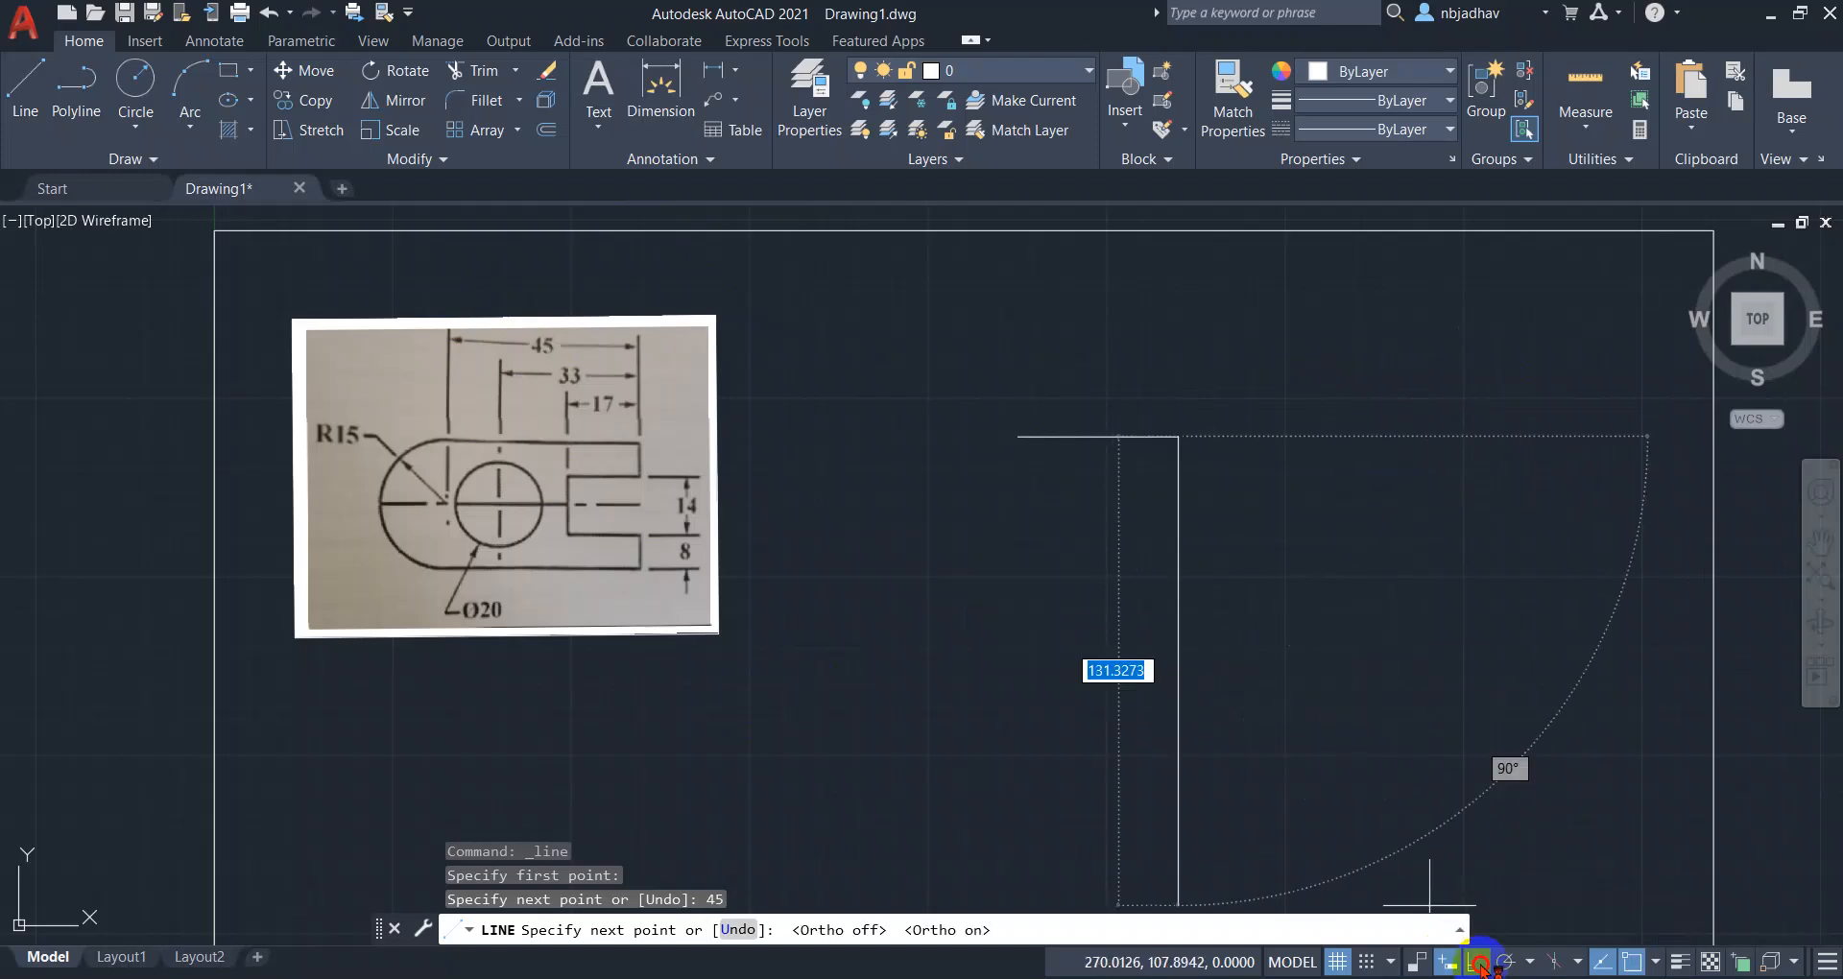
{"action": "left_click", "coordinate": [1480, 964]}
{"action": "left_click", "coordinate": [1480, 965]}
{"action": "left_click", "coordinate": [1479, 965]}
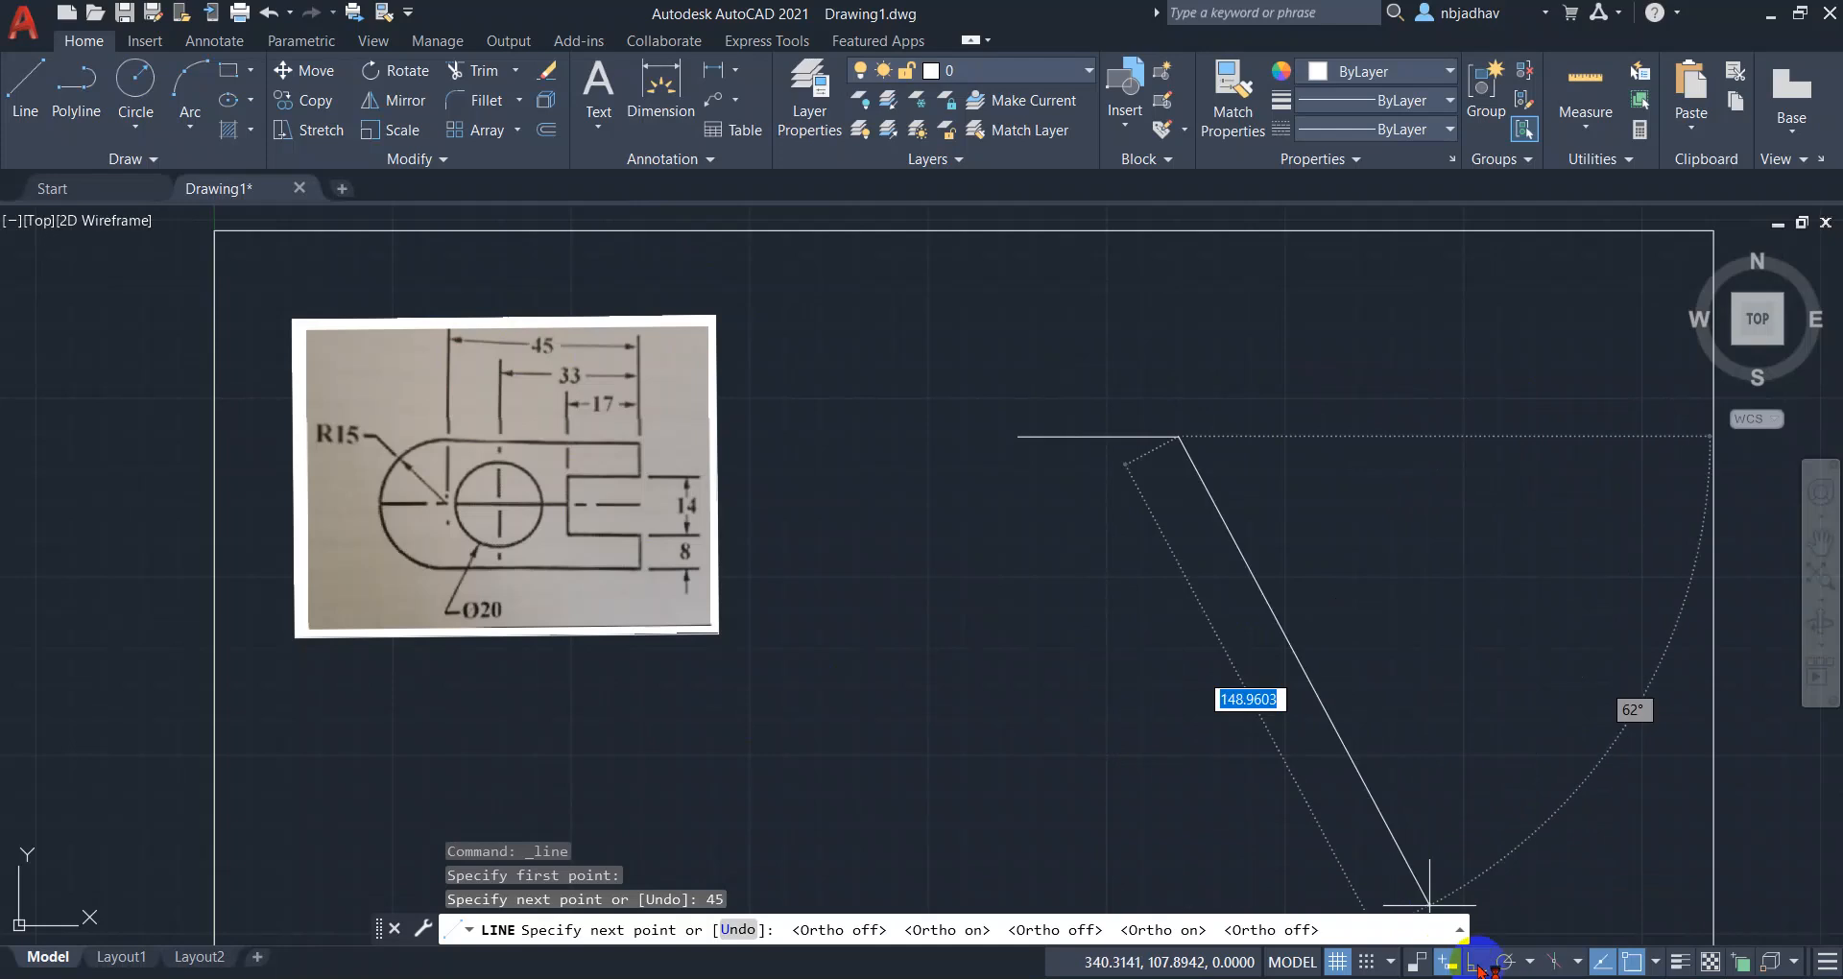
{"action": "left_click", "coordinate": [1479, 965]}
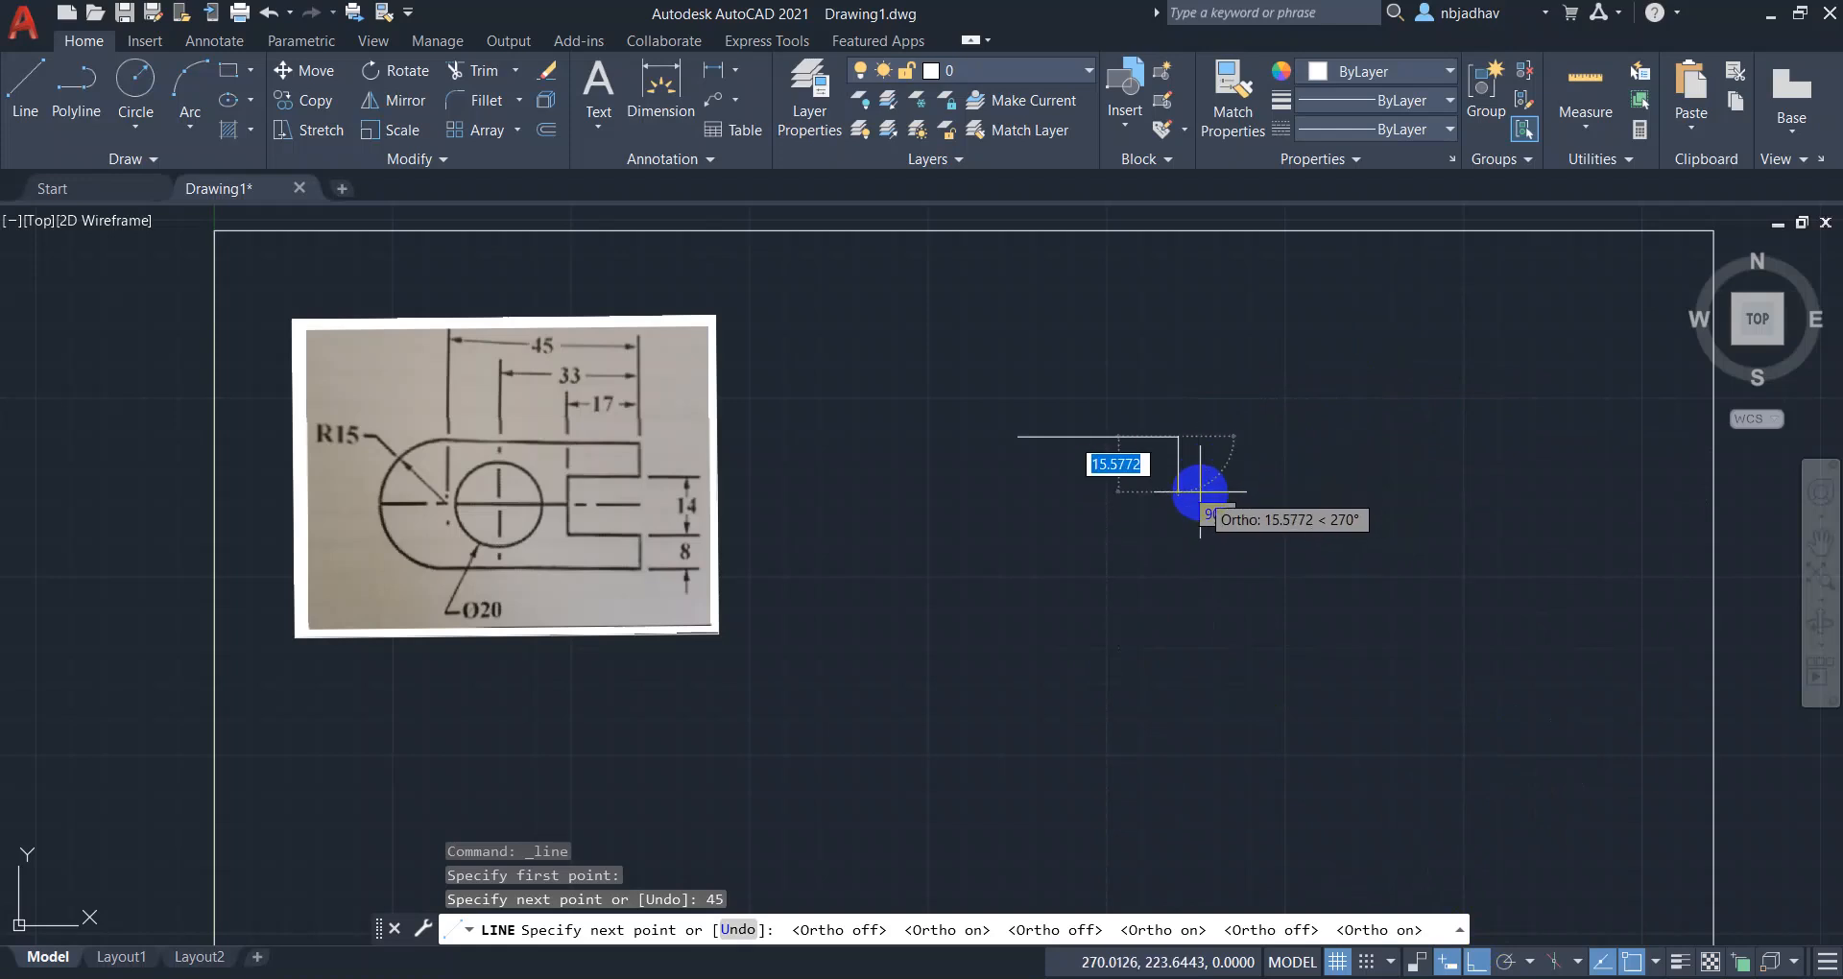
Continue the outline with segments 8 down, 17 left and 14 down to form the upper arm and notch base.
{"action": "type", "text": "8"}
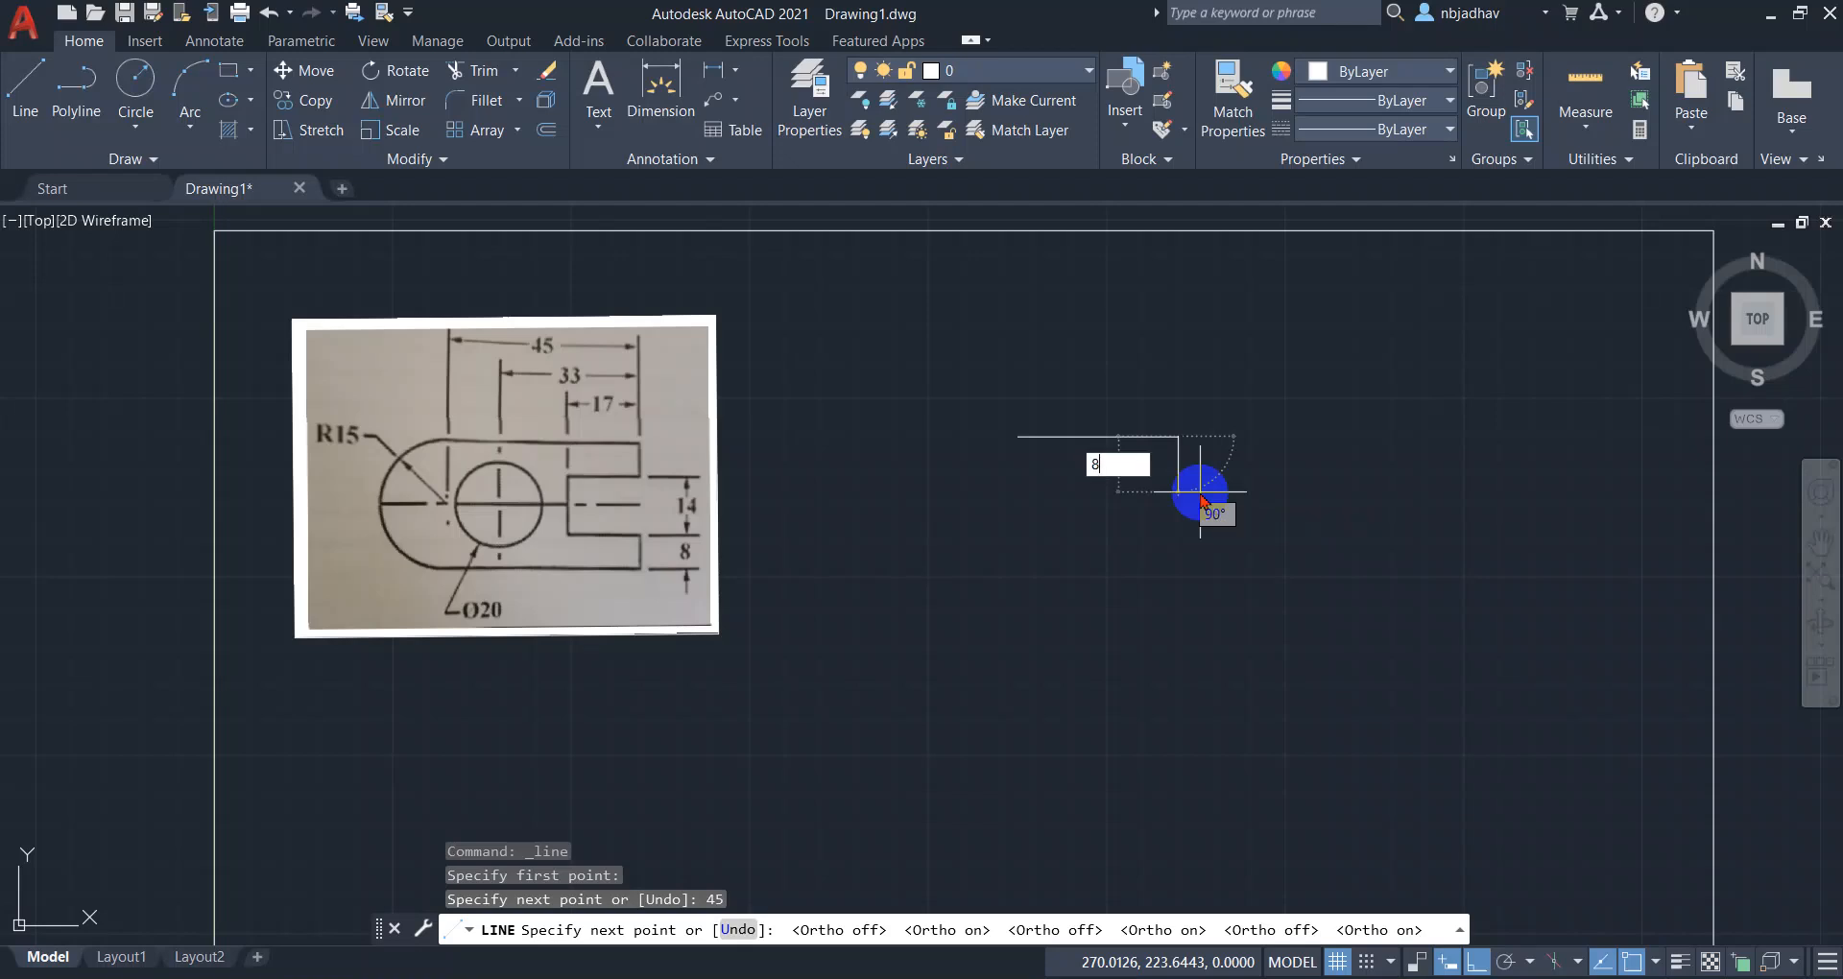
{"action": "key", "text": "Return"}
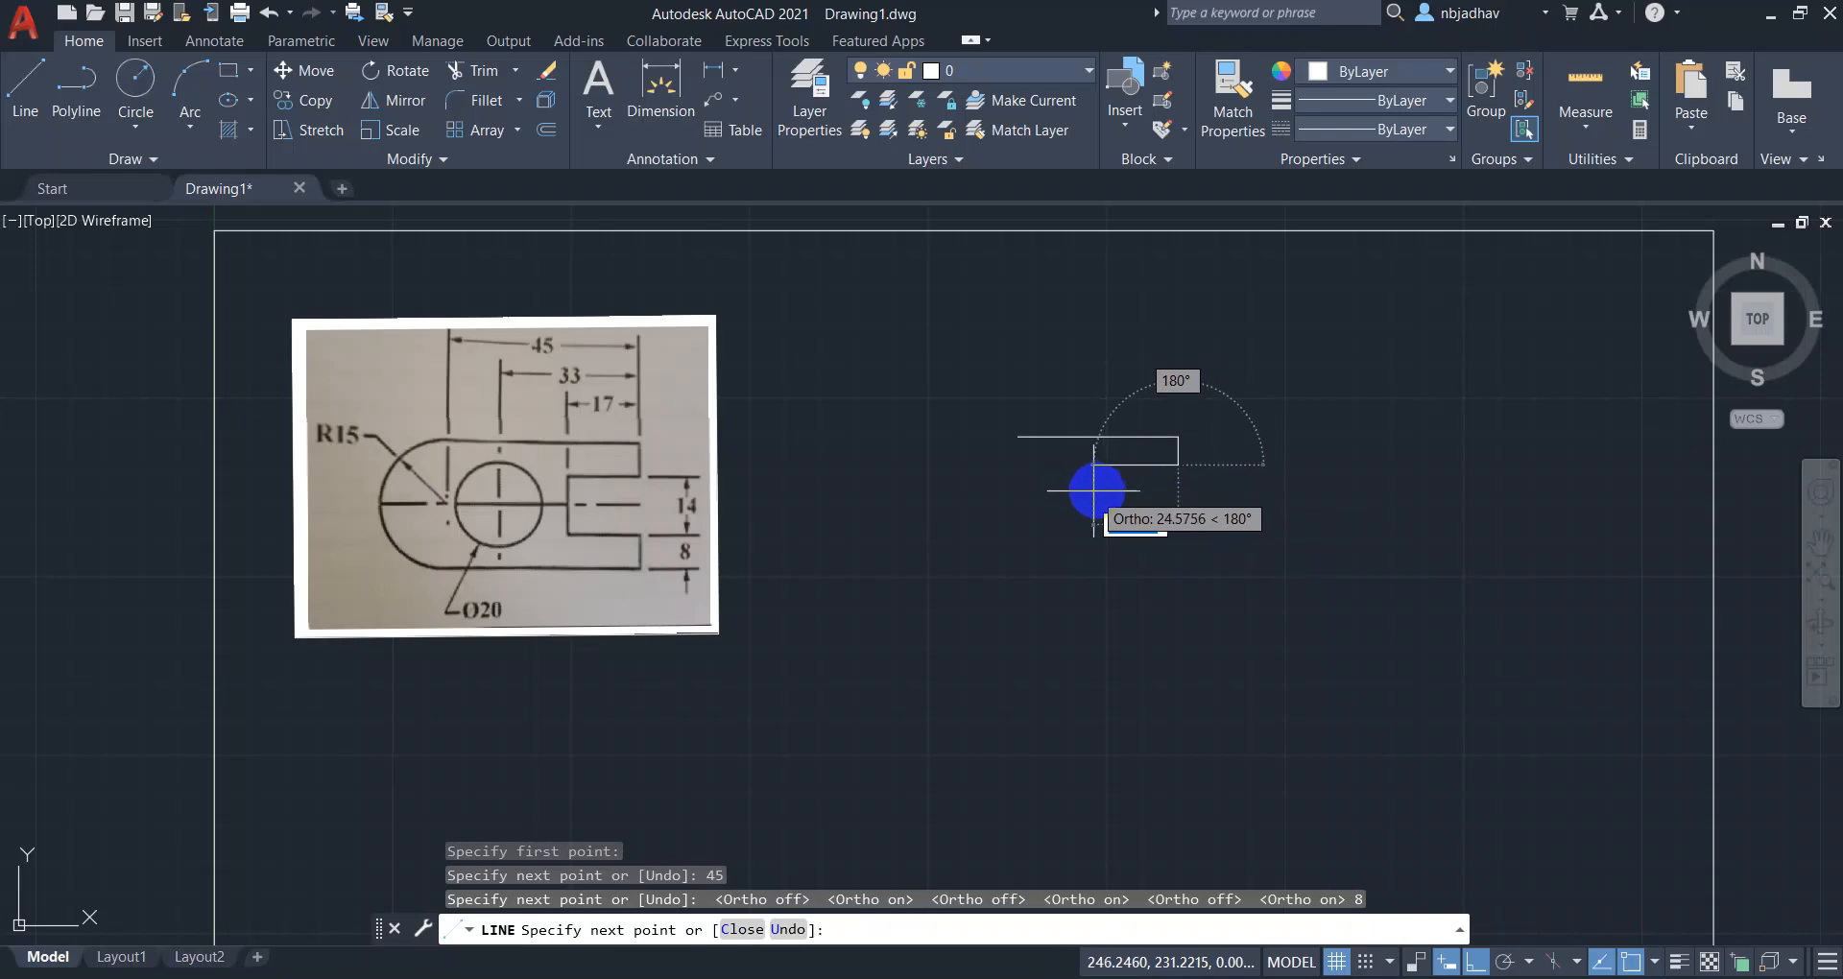
{"action": "type", "text": "17"}
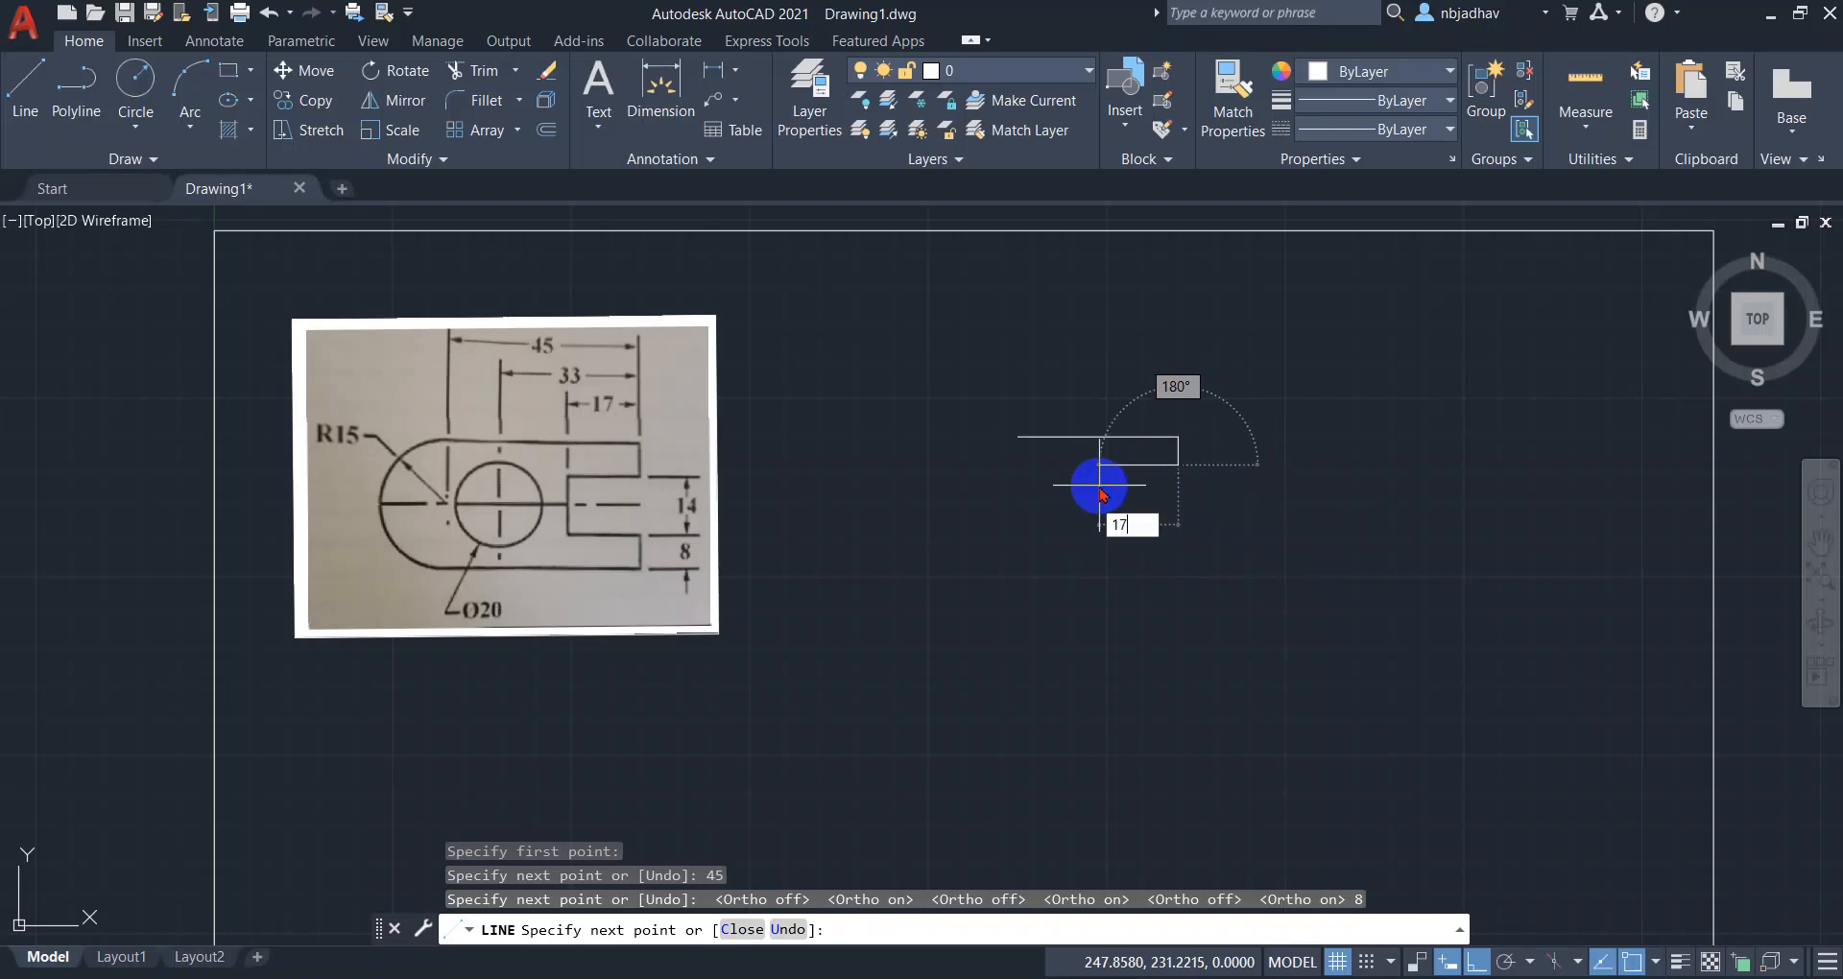
{"action": "key", "text": "Return"}
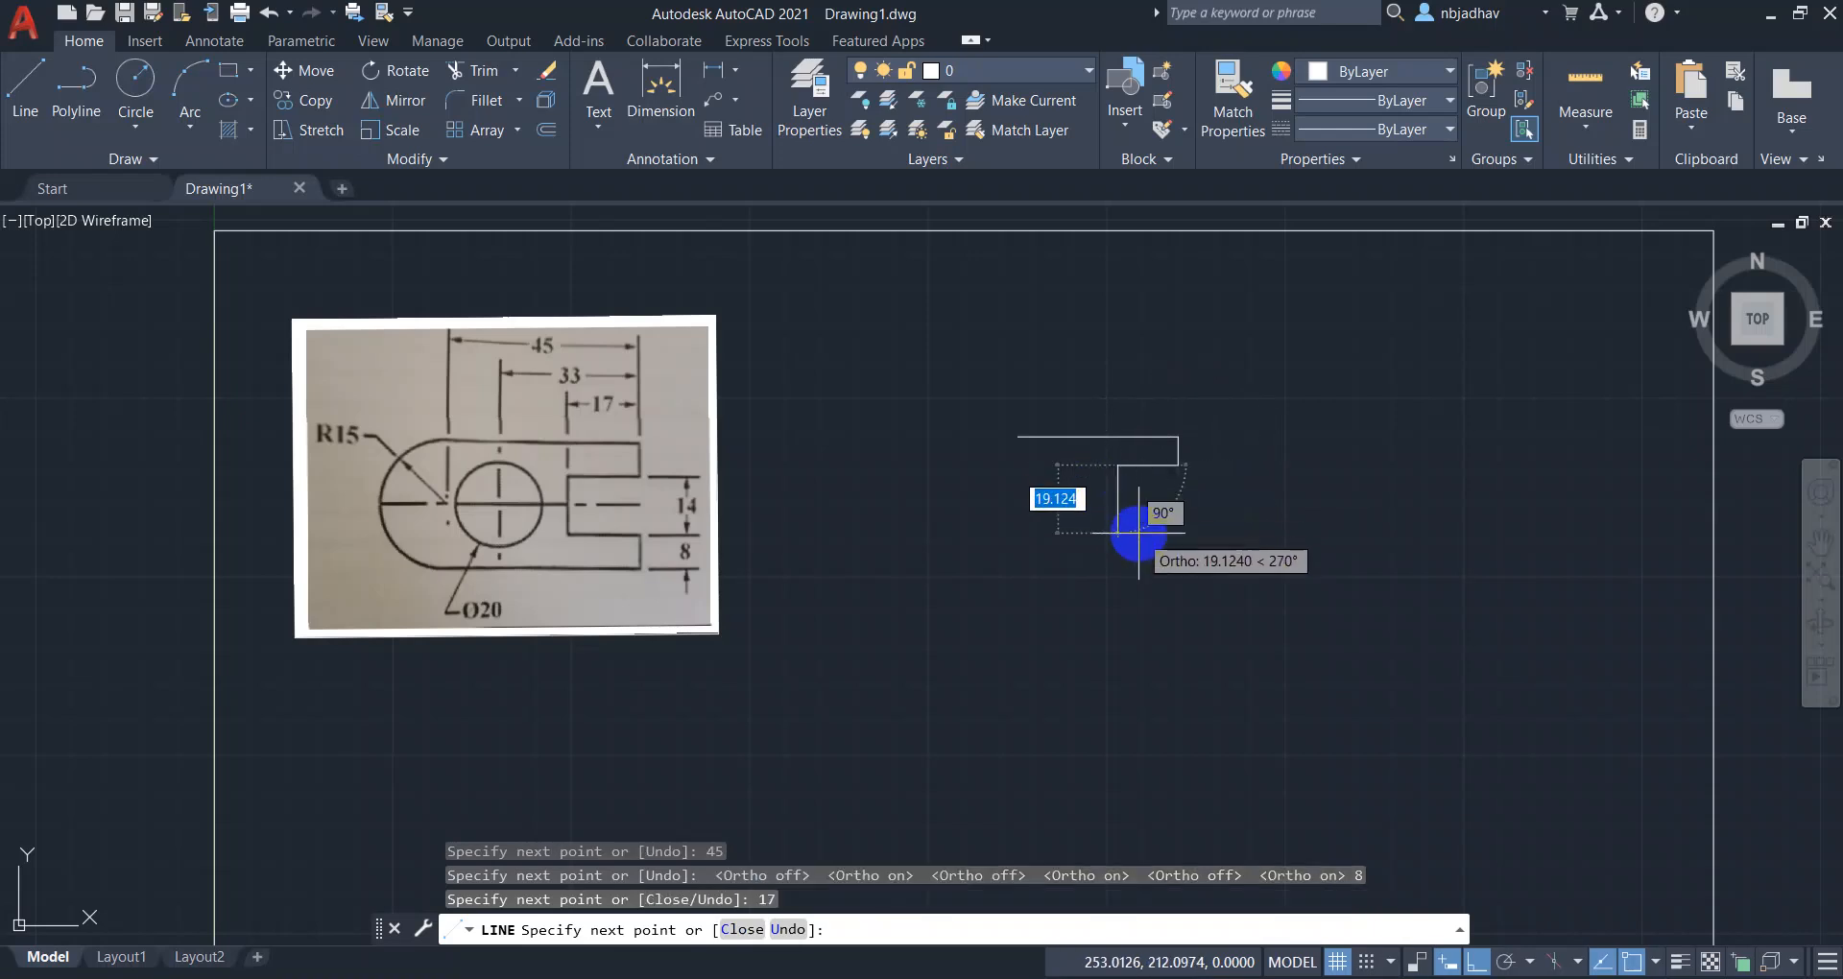
{"action": "type", "text": "14"}
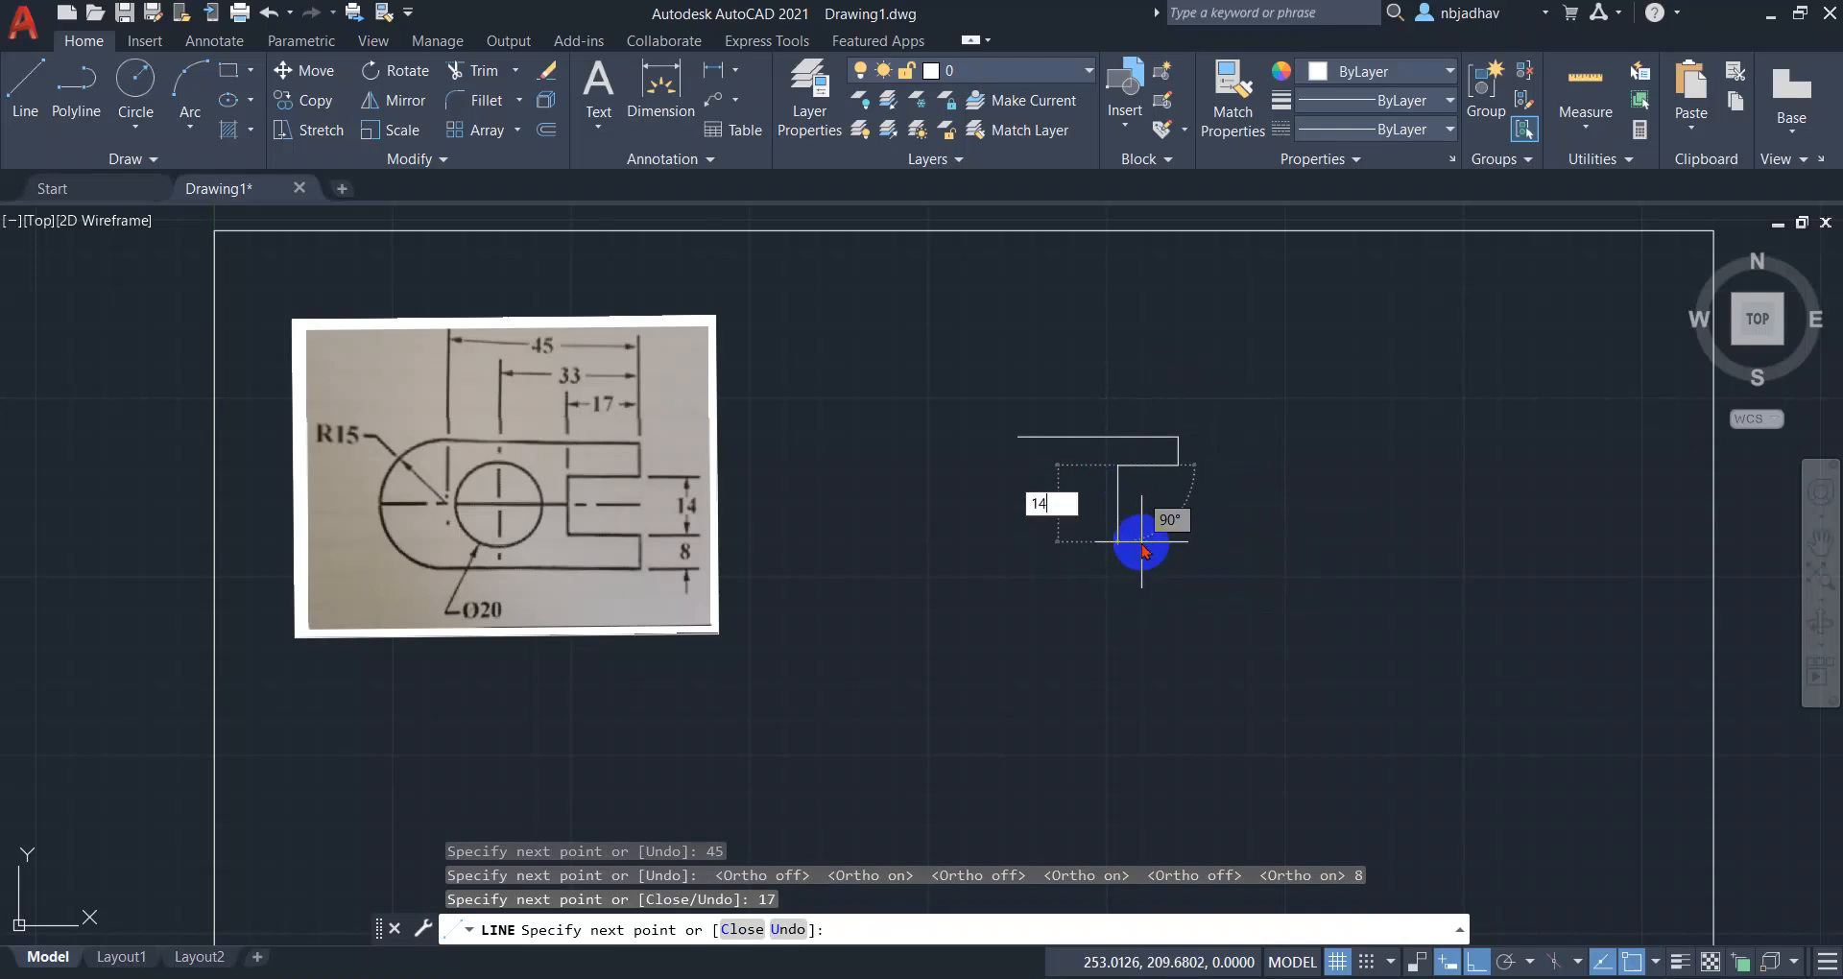
{"action": "key", "text": "Return"}
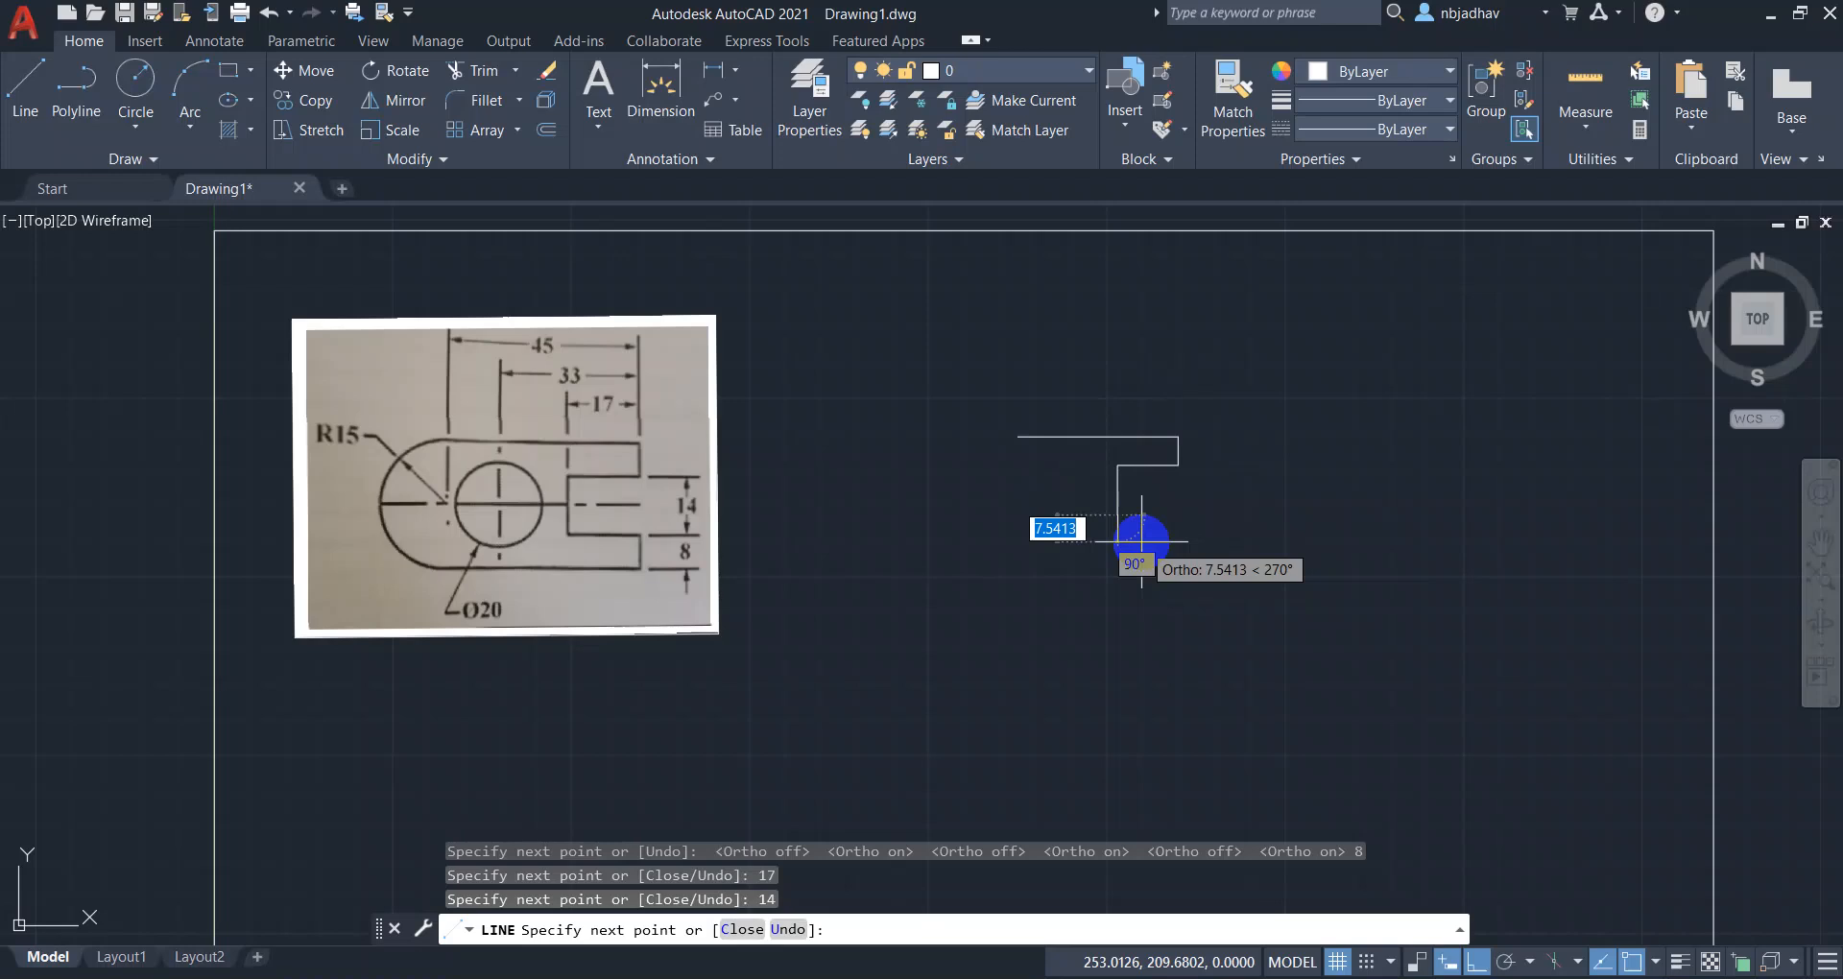
Continue the outline from the notch with segments 17 right, 8 down and 45 left for the lower arm and edge.
{"action": "type", "text": "17"}
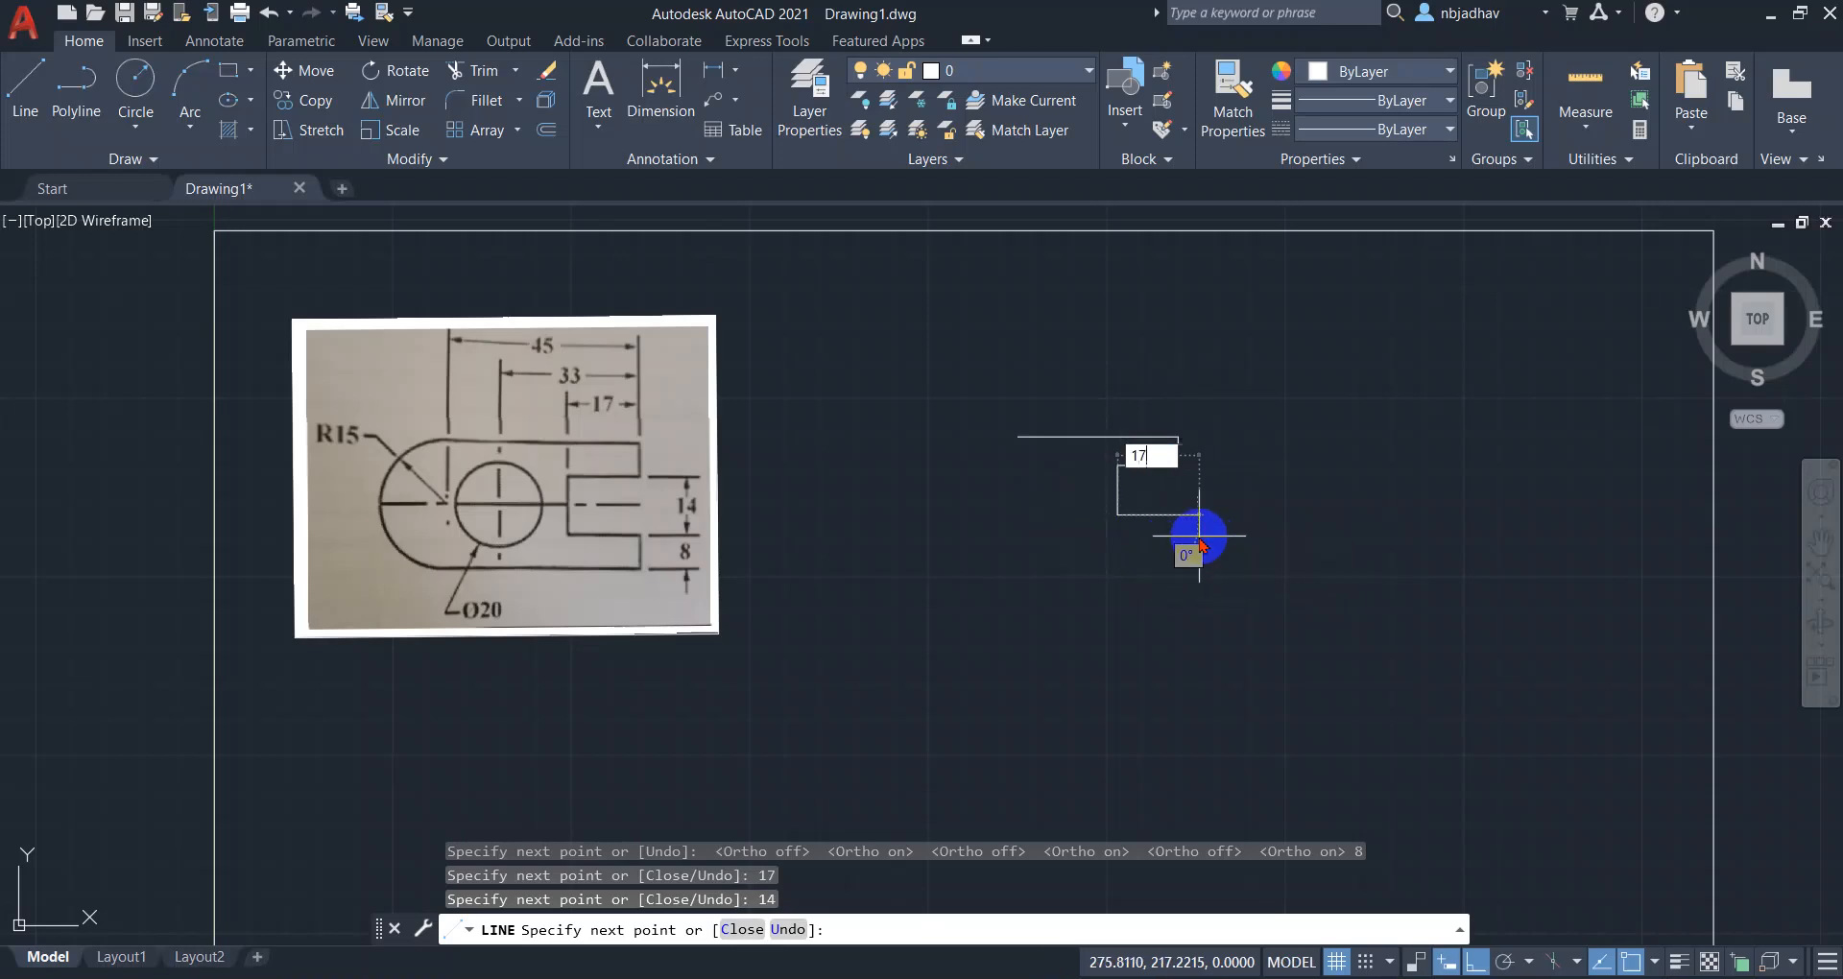
{"action": "key", "text": "Return"}
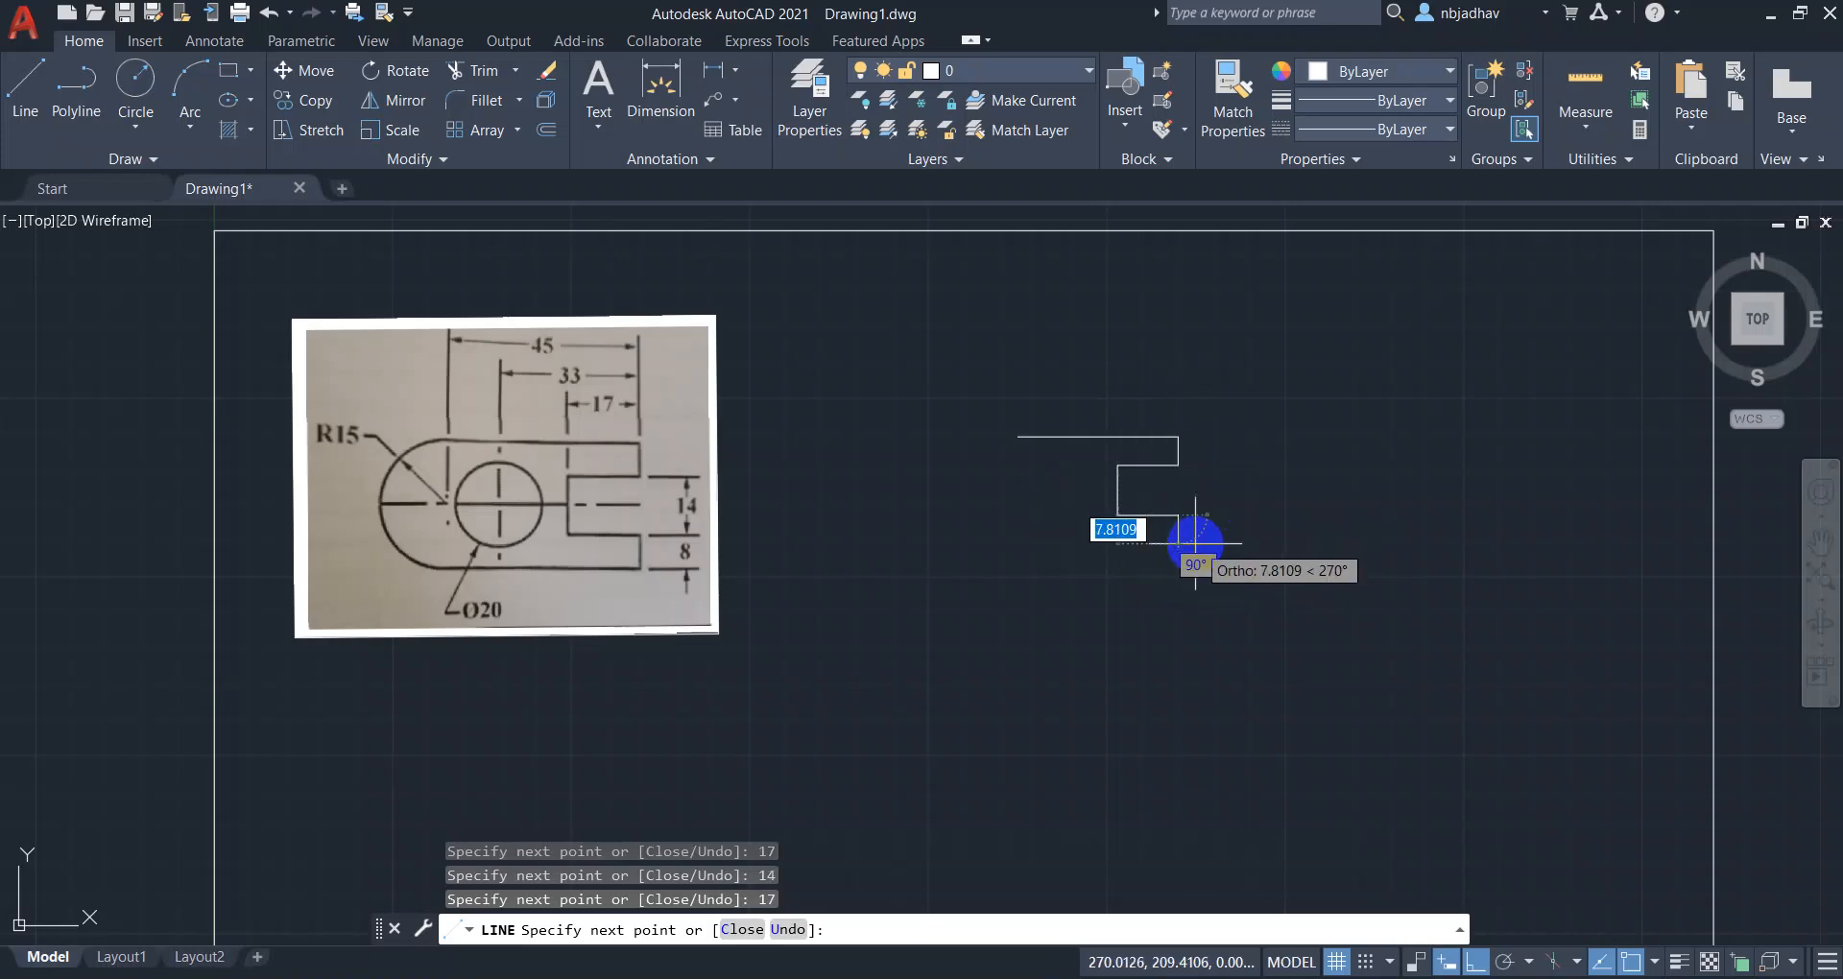
{"action": "type", "text": "8"}
{"action": "key", "text": "Return"}
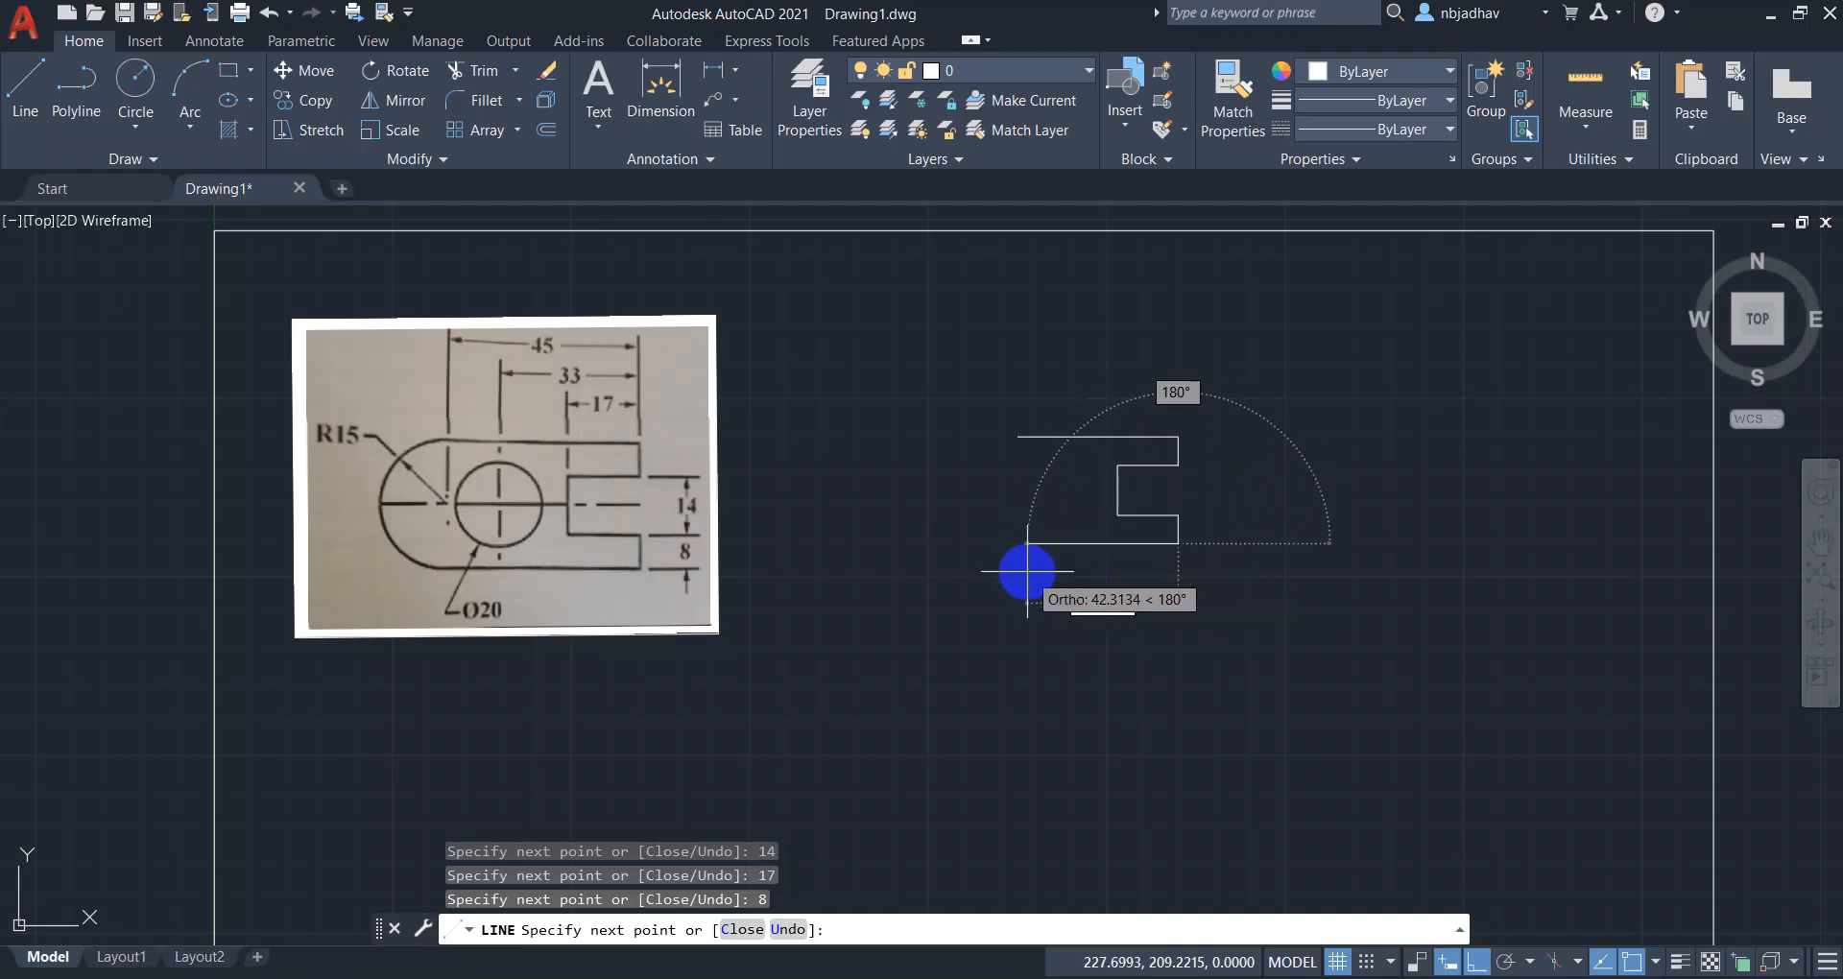
{"action": "type", "text": "45"}
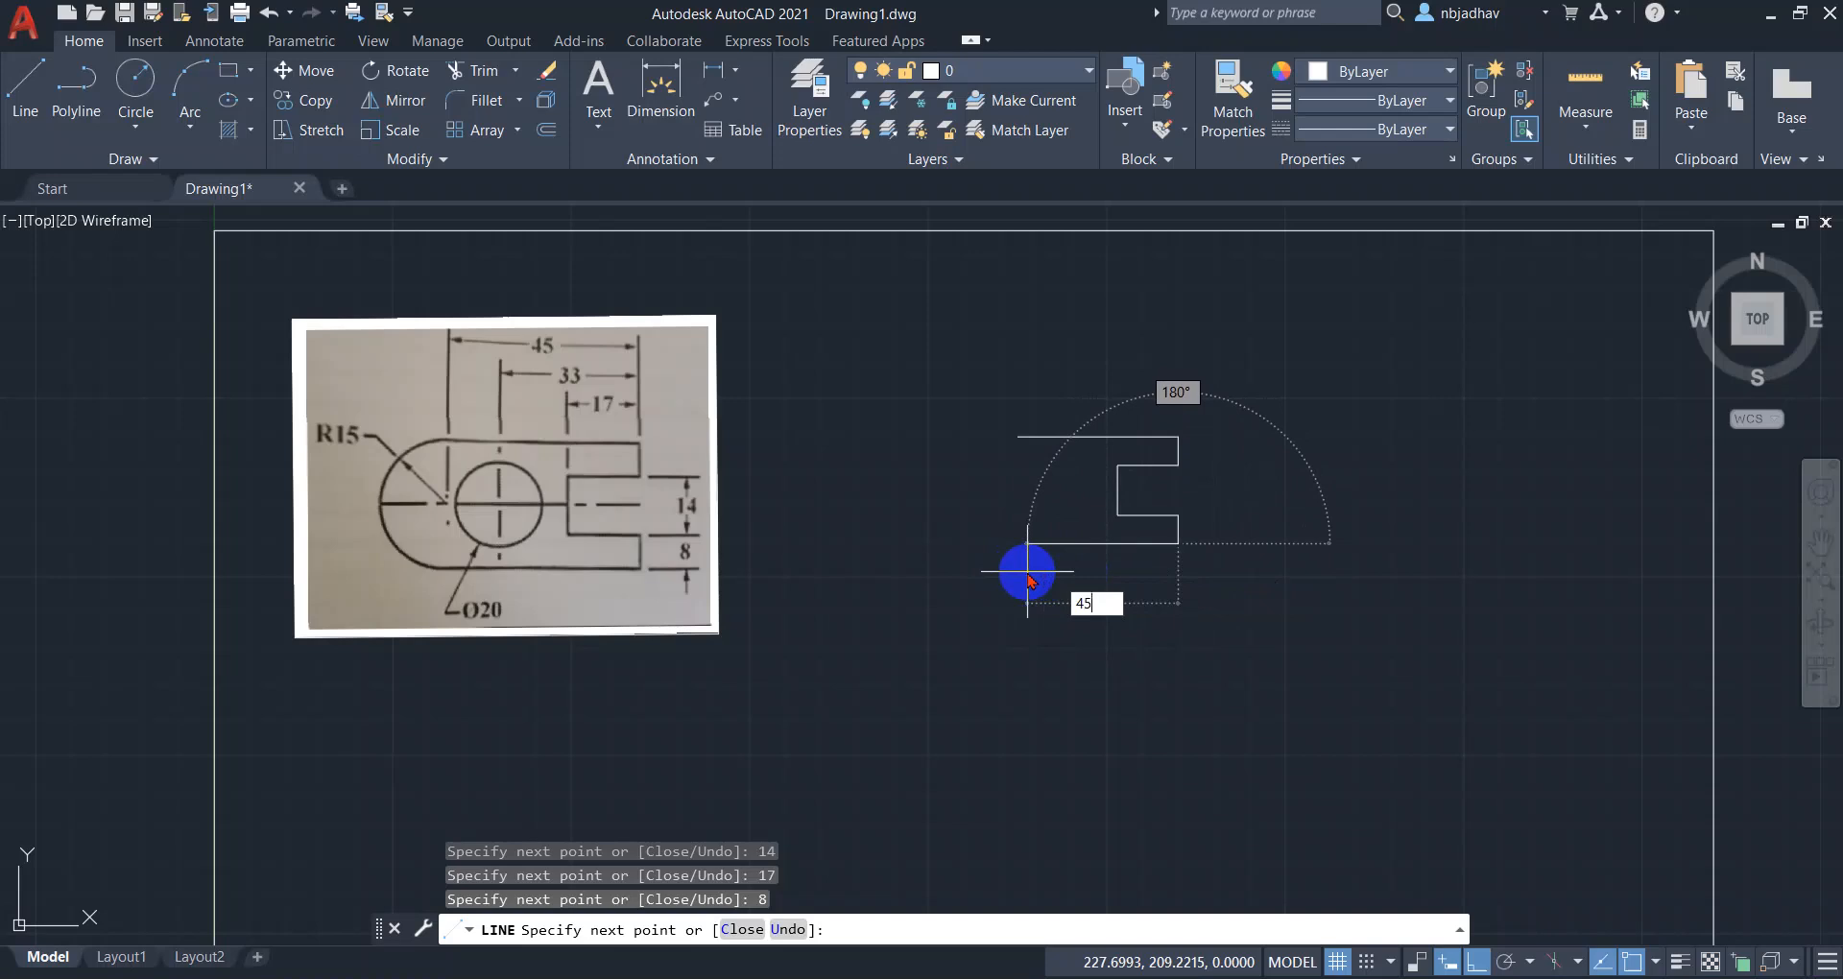
{"action": "key", "text": "Return"}
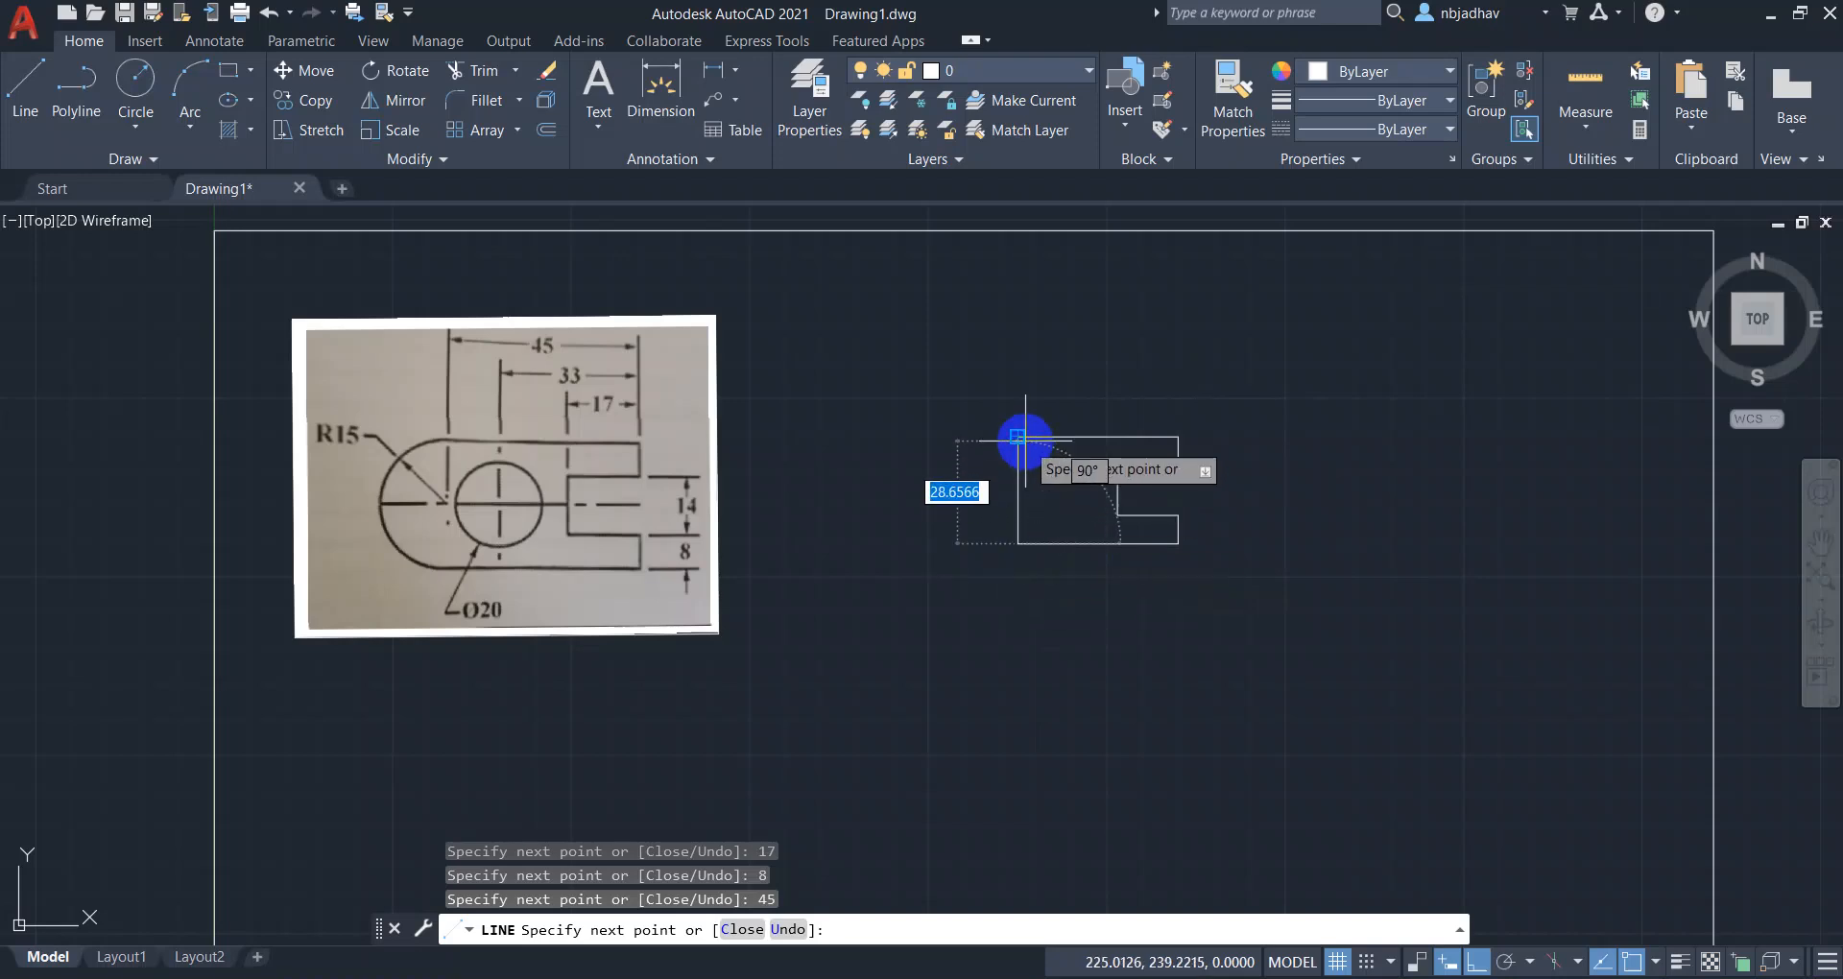
Close the plate outline with a vertical line up to the starting endpoint of the upper edge and finish the line.
{"action": "scroll", "coordinate": [1018, 437], "scroll_direction": "up", "scroll_amount": 6}
{"action": "scroll", "coordinate": [1023, 375], "scroll_direction": "down", "scroll_amount": 3}
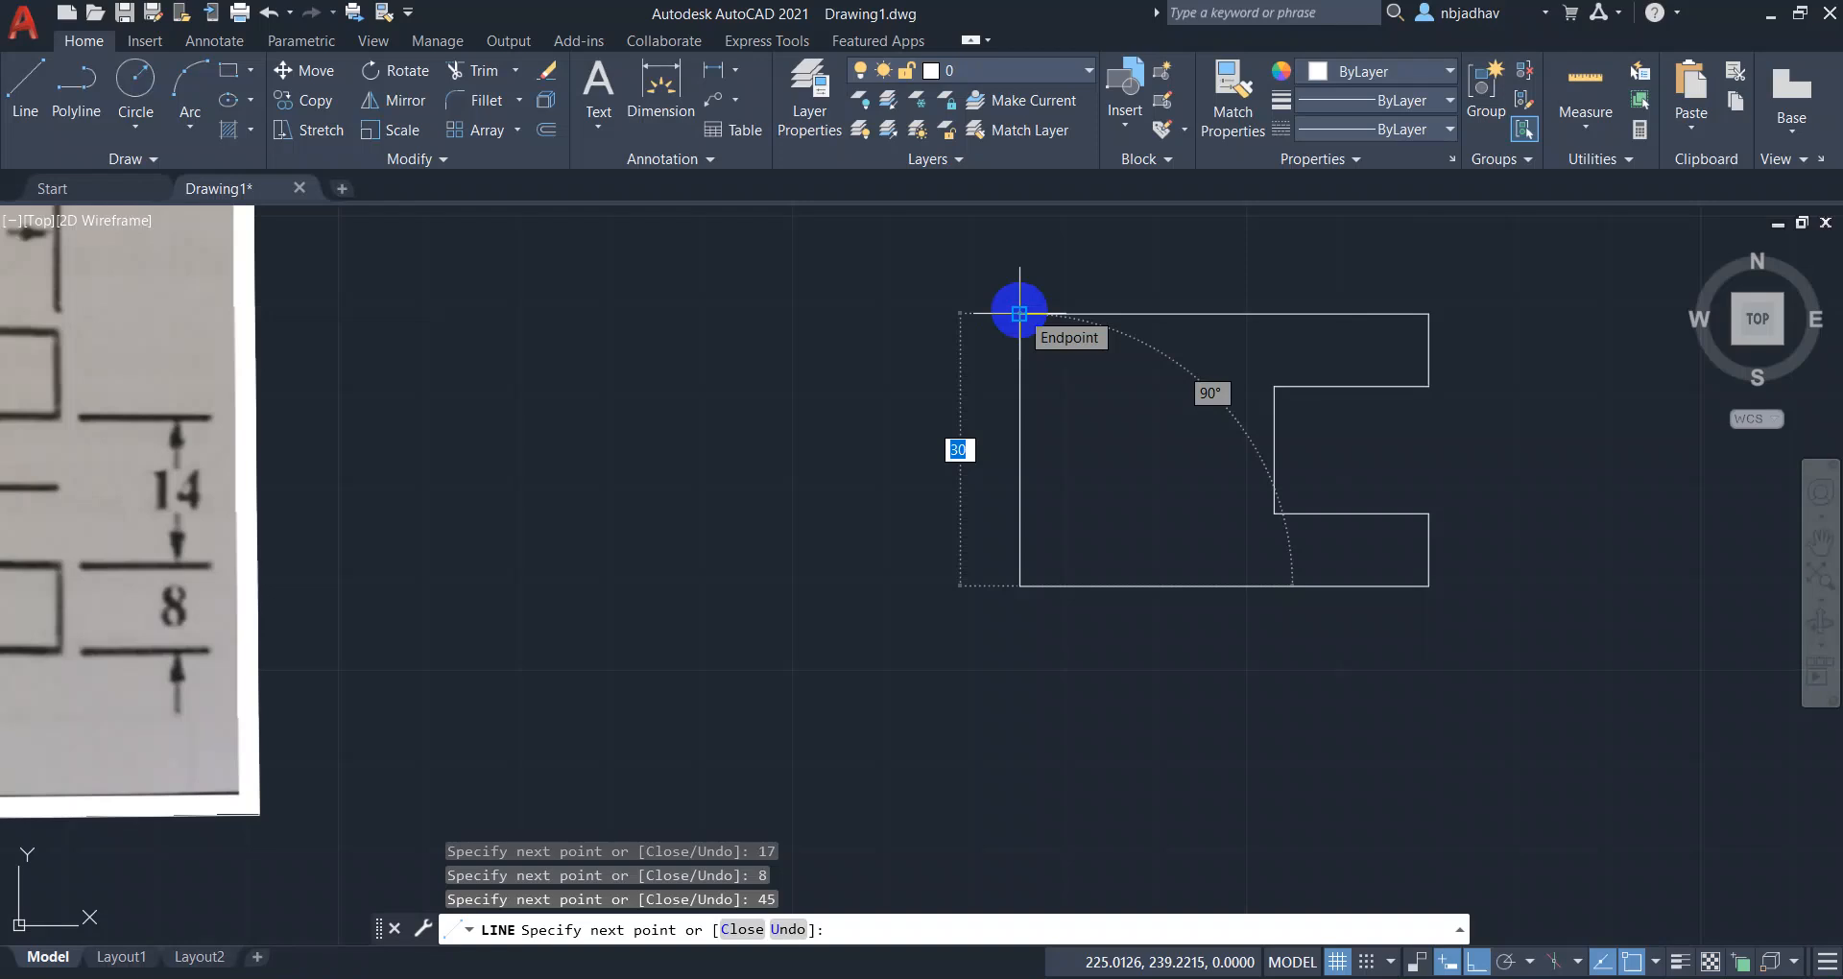
{"action": "scroll", "coordinate": [1019, 313], "scroll_direction": "down", "scroll_amount": 4}
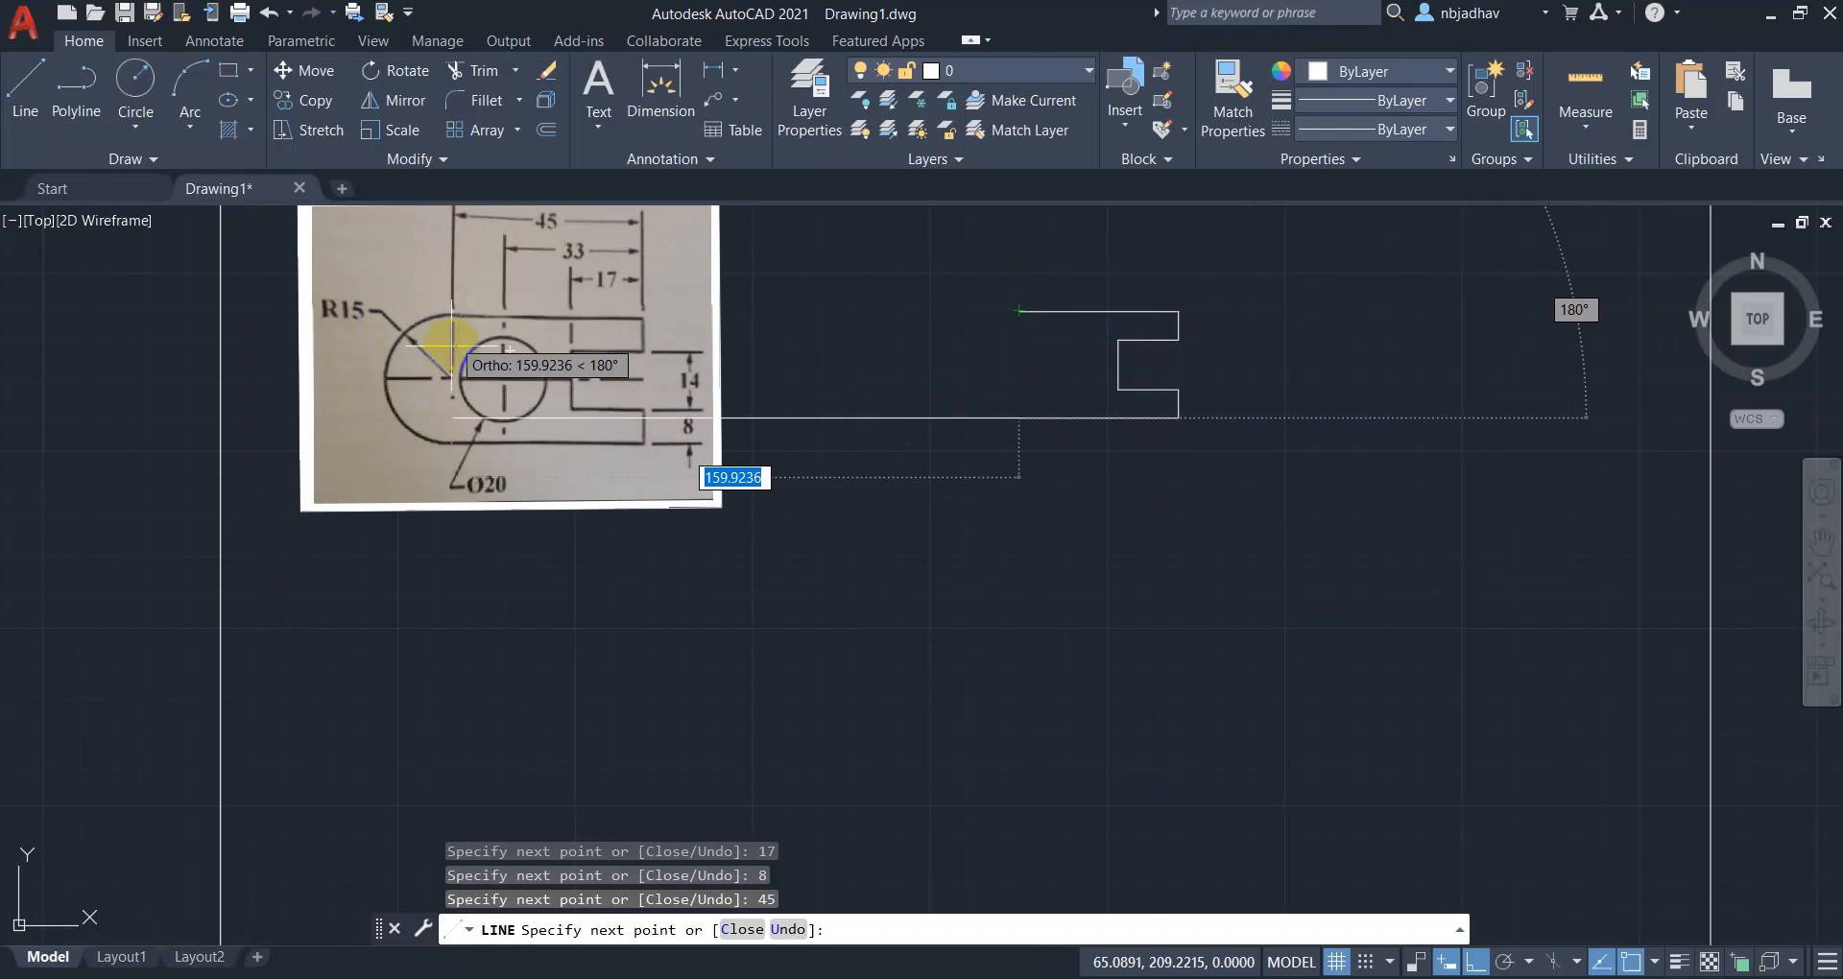
{"action": "scroll", "coordinate": [1023, 360], "scroll_direction": "up", "scroll_amount": 5}
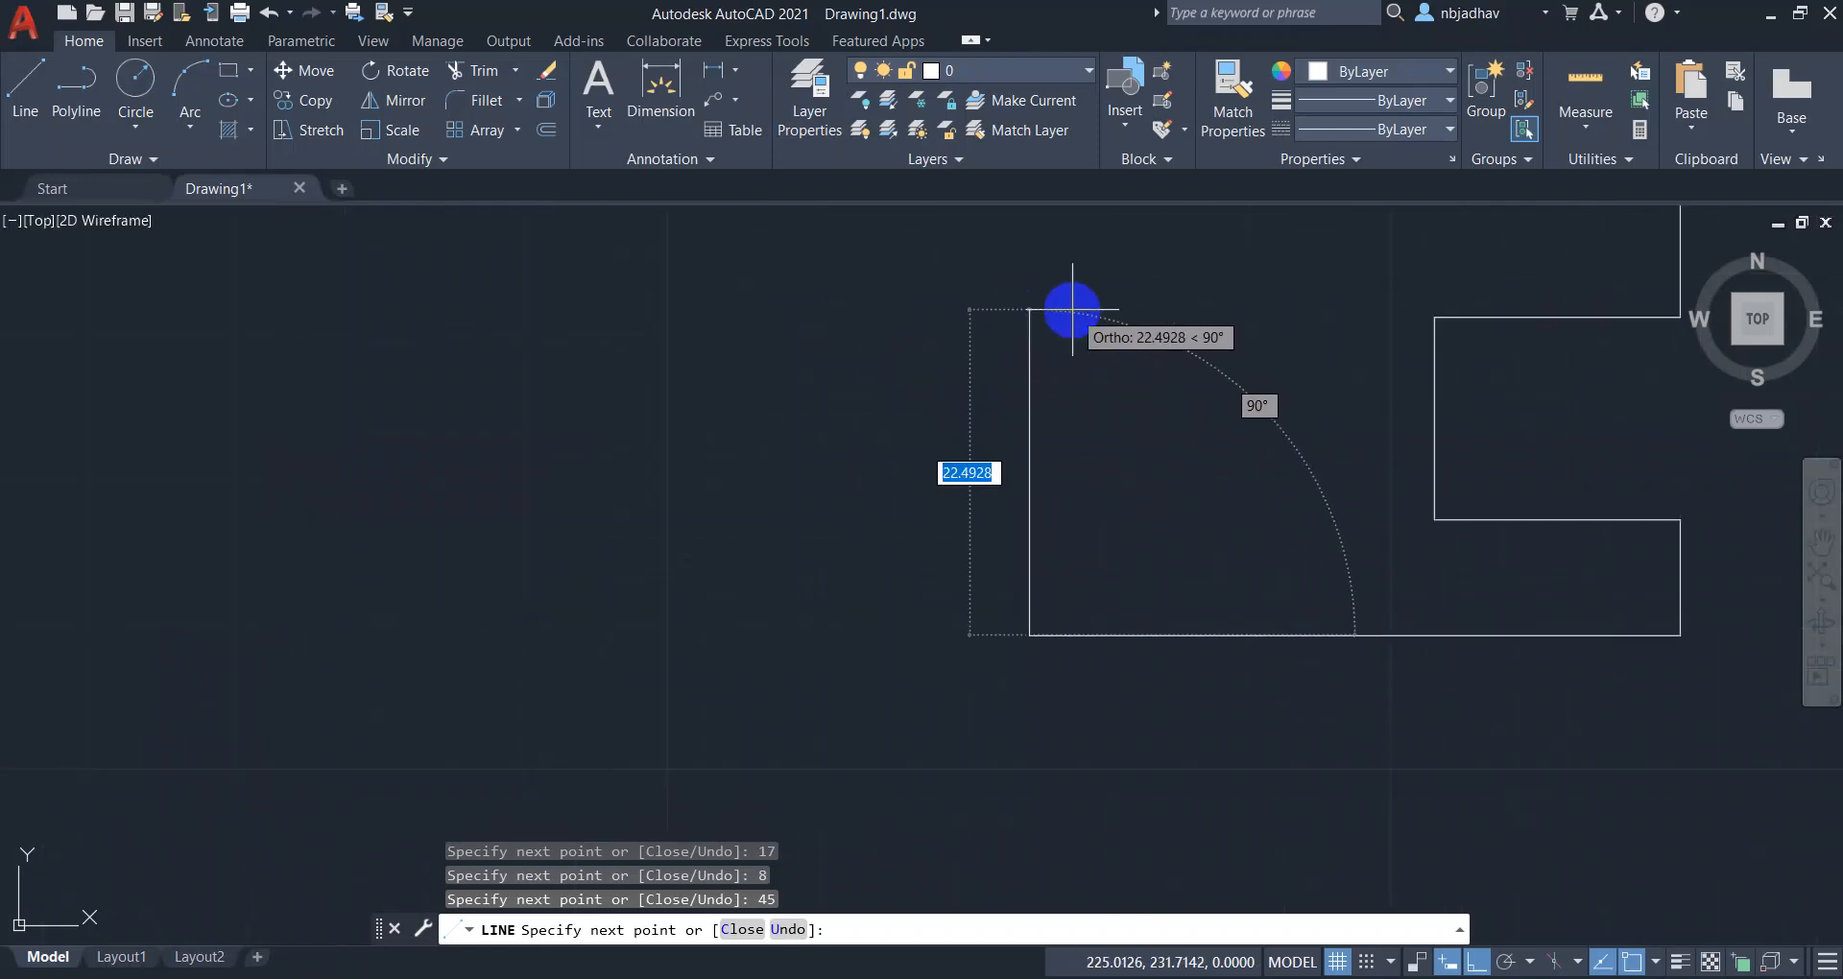
{"action": "scroll", "coordinate": [1073, 300], "scroll_direction": "down", "scroll_amount": 2}
{"action": "middle_click_drag", "start_coordinate": [1072, 288], "coordinate": [1071, 413]}
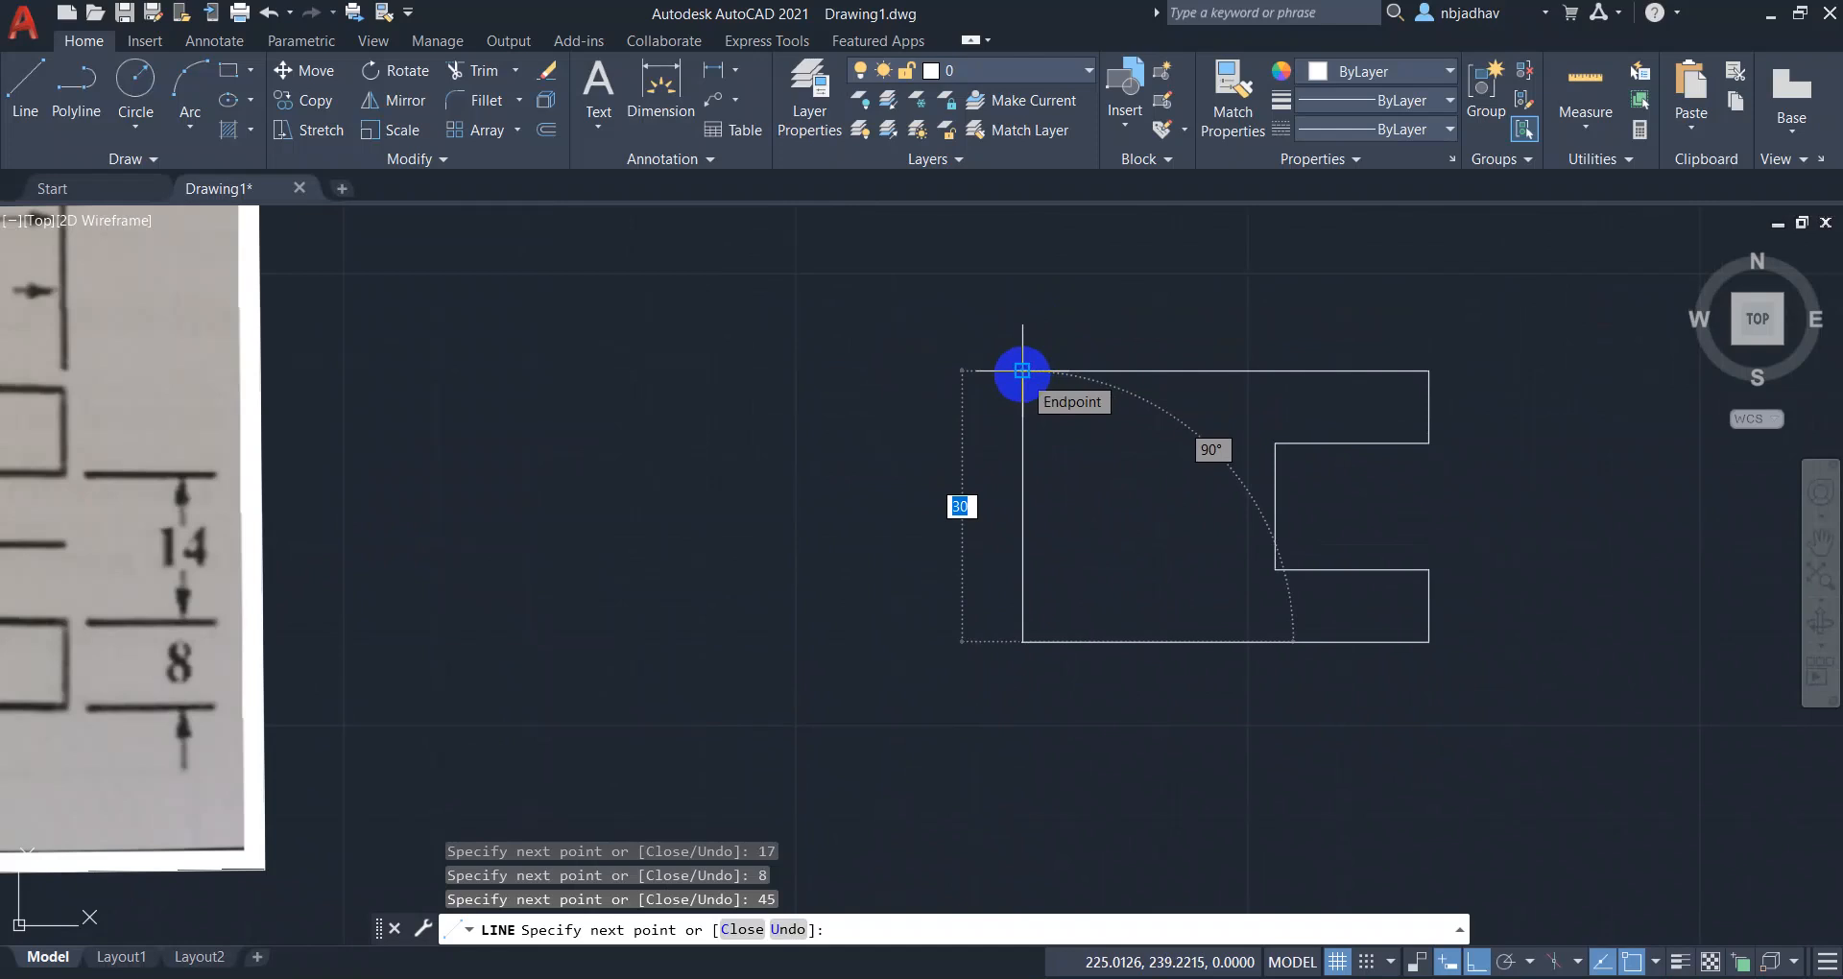
{"action": "left_click", "coordinate": [1022, 370]}
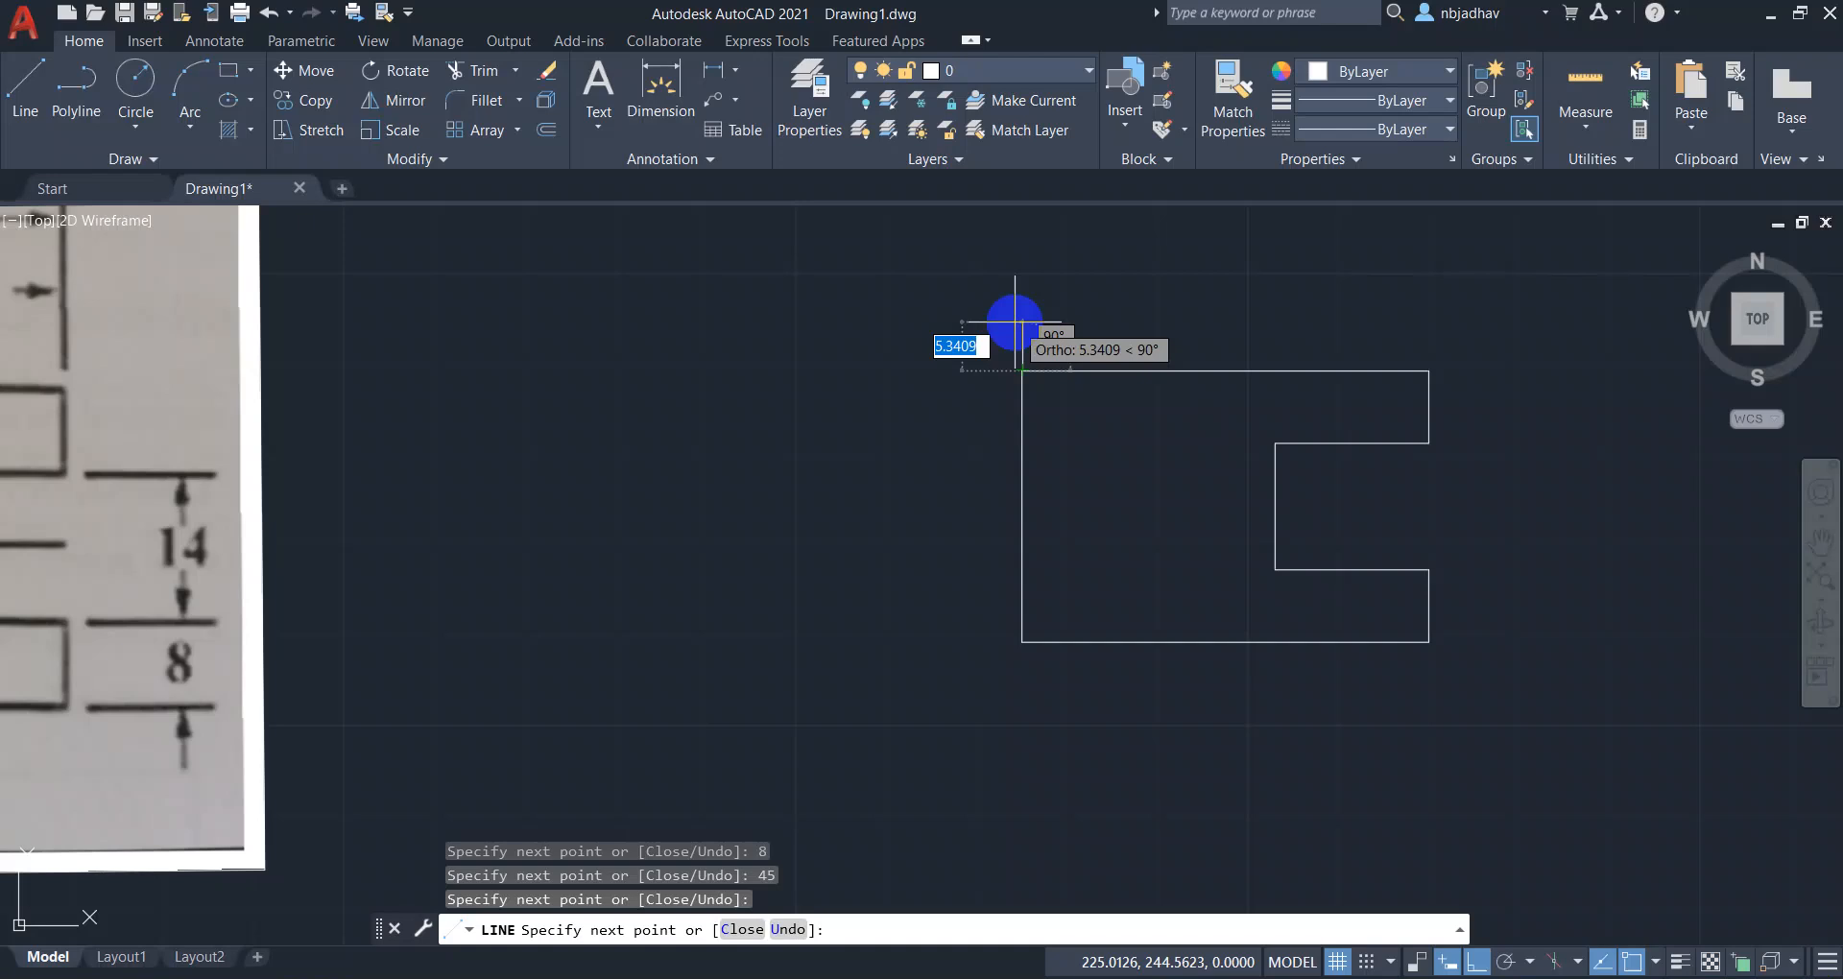
{"action": "key", "text": "Return"}
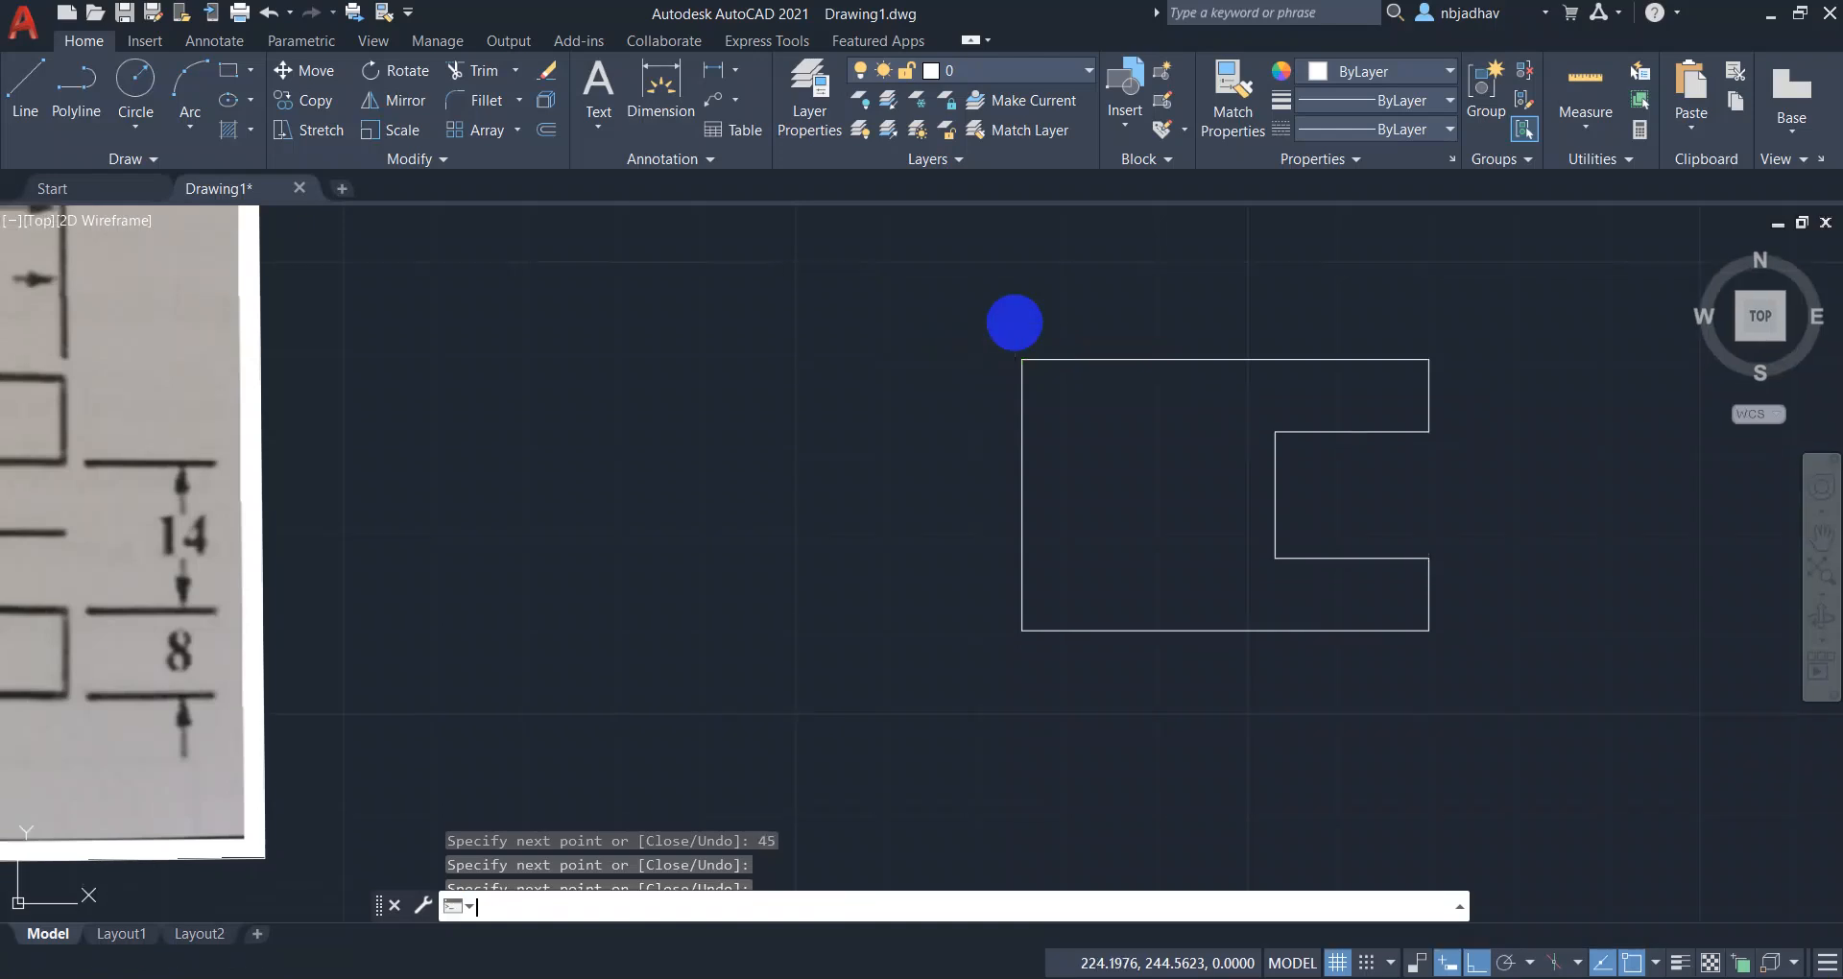
Start a circle defined by center and radius for the plate's rounded left end.
{"action": "scroll", "coordinate": [1190, 441], "scroll_direction": "down", "scroll_amount": 2}
{"action": "scroll", "coordinate": [1189, 442], "scroll_direction": "down", "scroll_amount": 2}
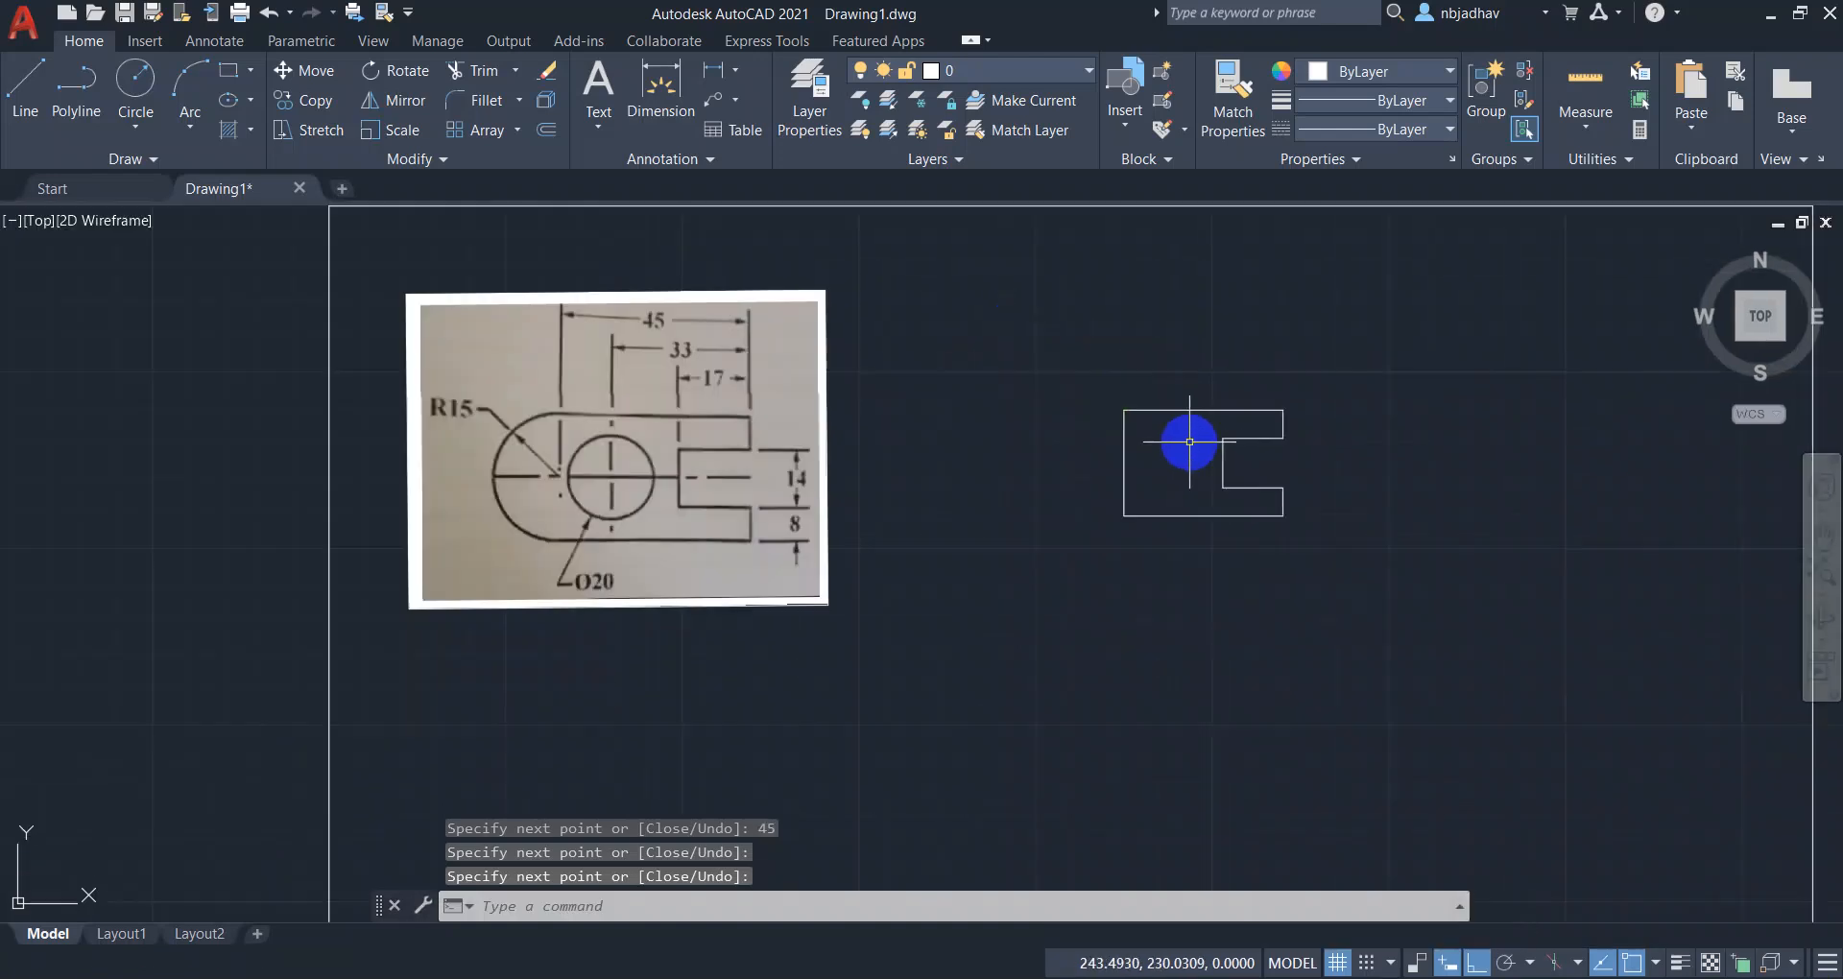
{"action": "scroll", "coordinate": [1064, 552], "scroll_direction": "up", "scroll_amount": 2}
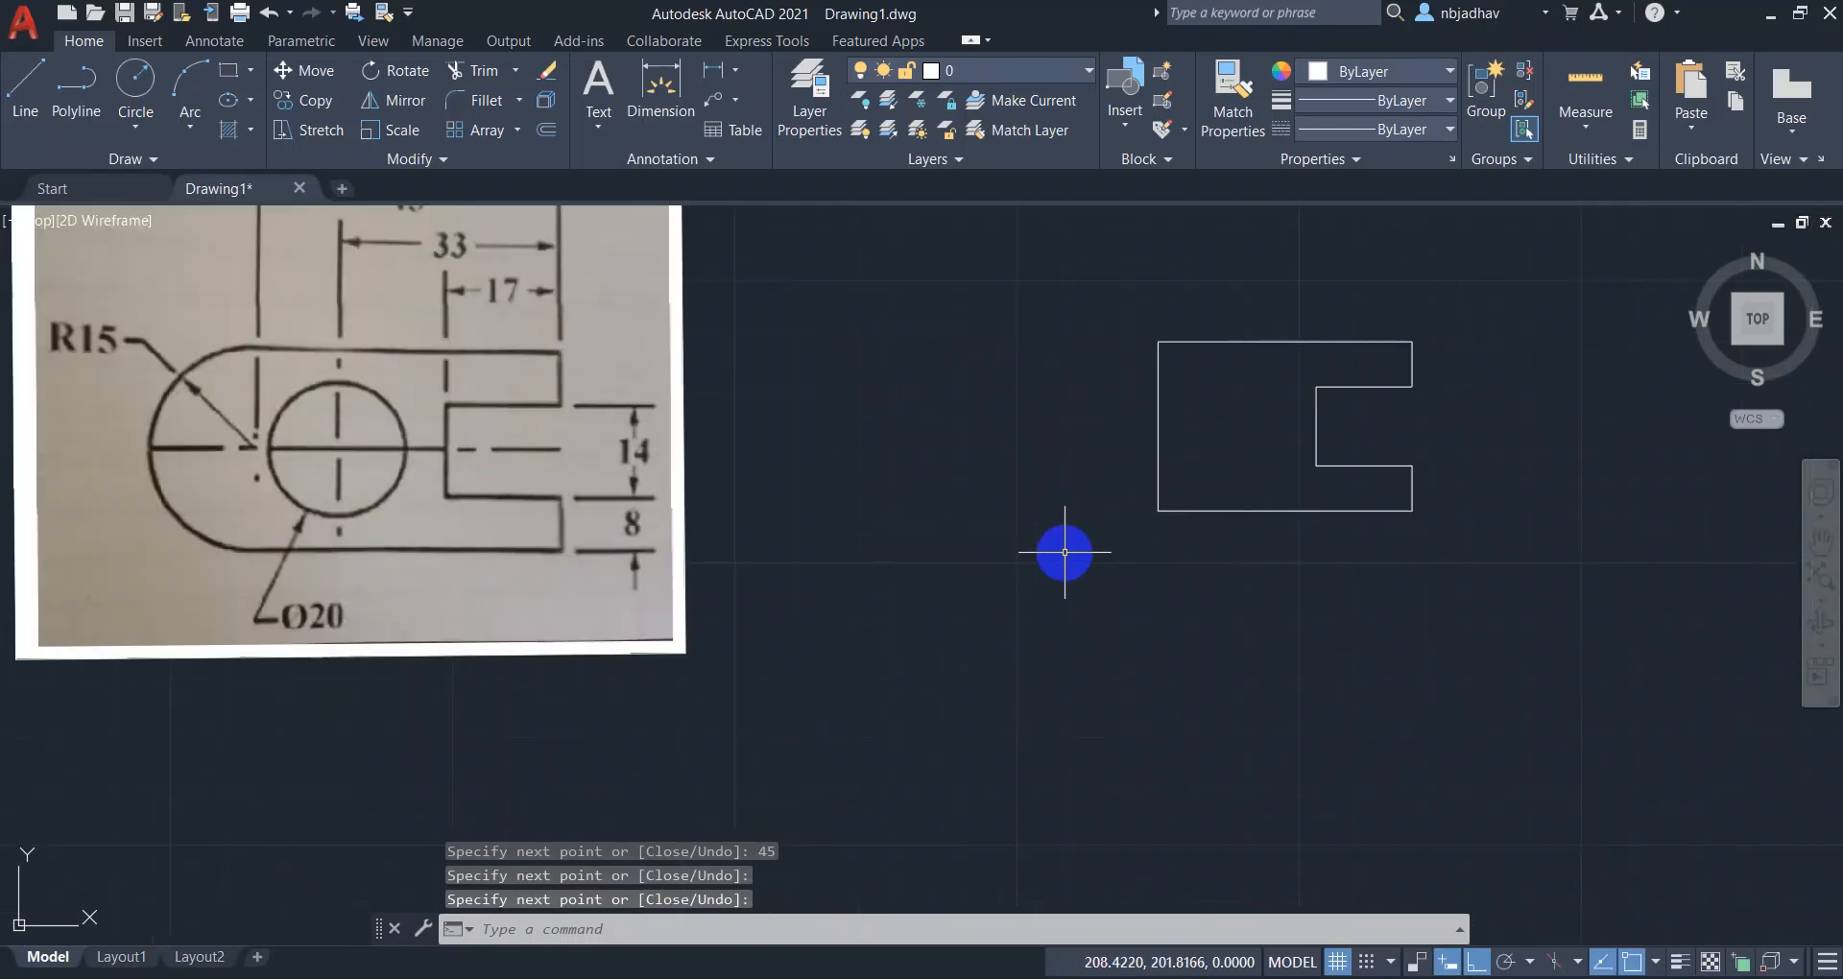
{"action": "scroll", "coordinate": [1065, 552], "scroll_direction": "down", "scroll_amount": 2}
{"action": "mouse_move", "coordinate": [546, 431]}
{"action": "left_mouse_down"}
{"action": "mouse_move", "coordinate": [523, 424]}
{"action": "mouse_move", "coordinate": [483, 535]}
{"action": "left_mouse_up"}
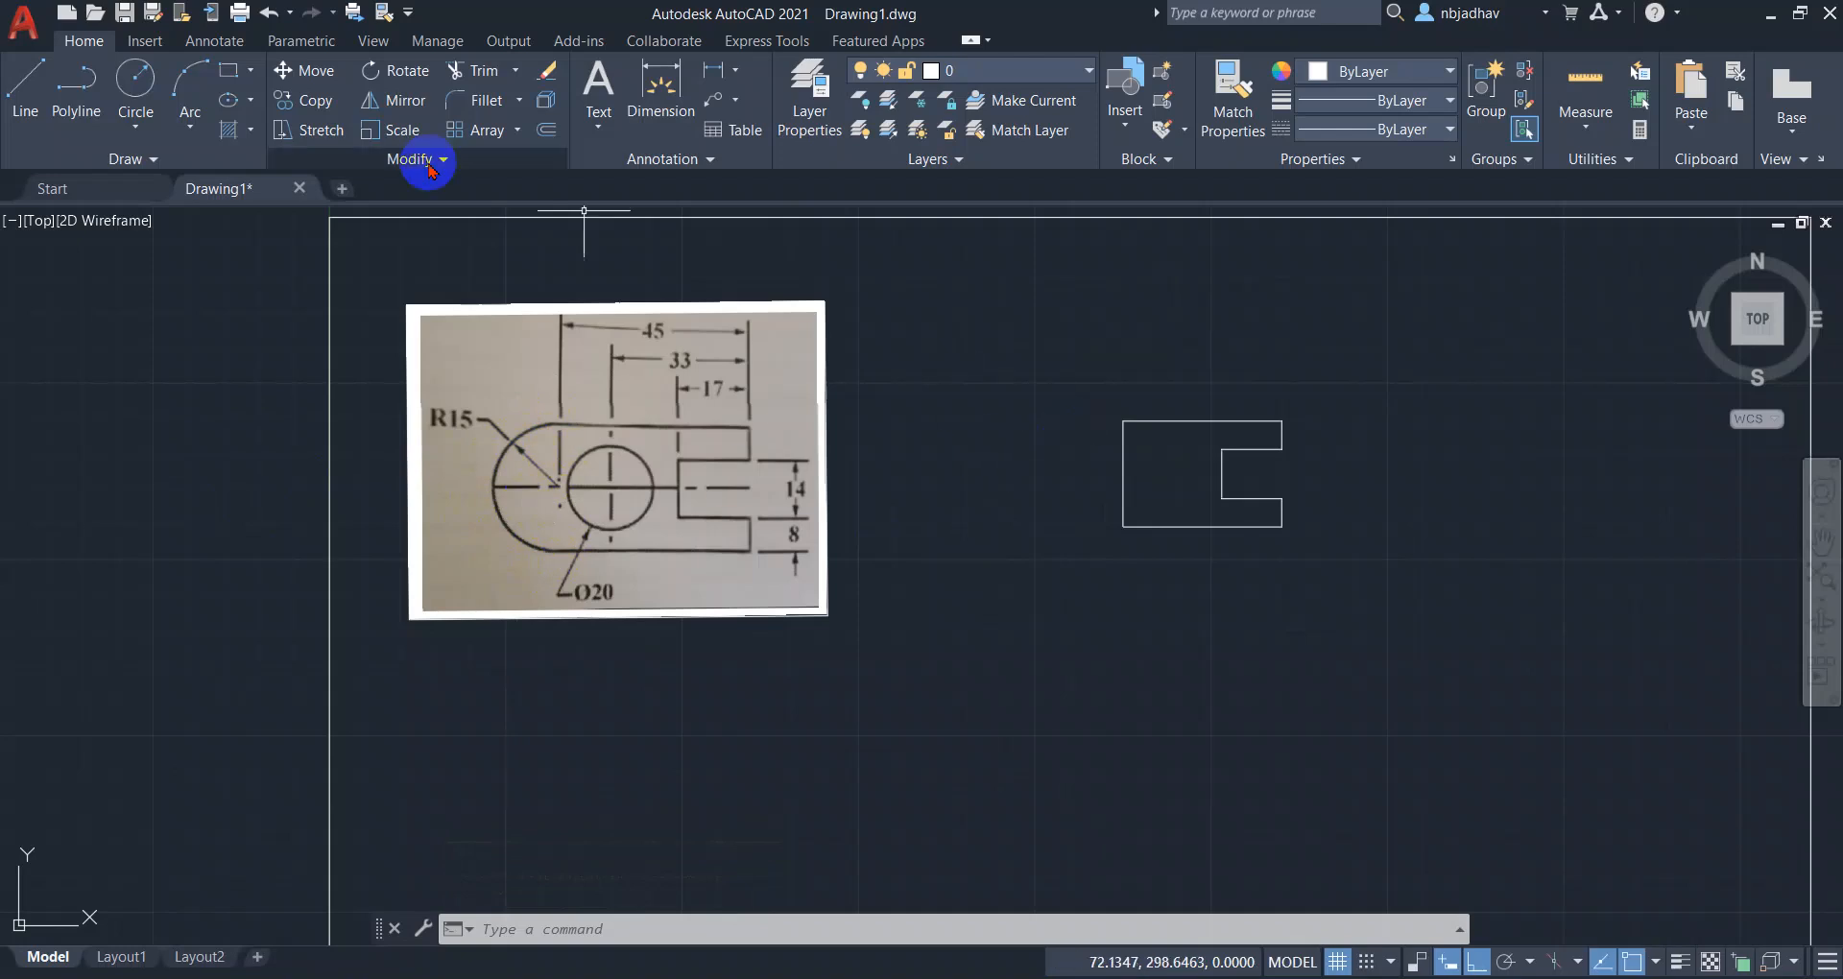
{"action": "left_click", "coordinate": [131, 134]}
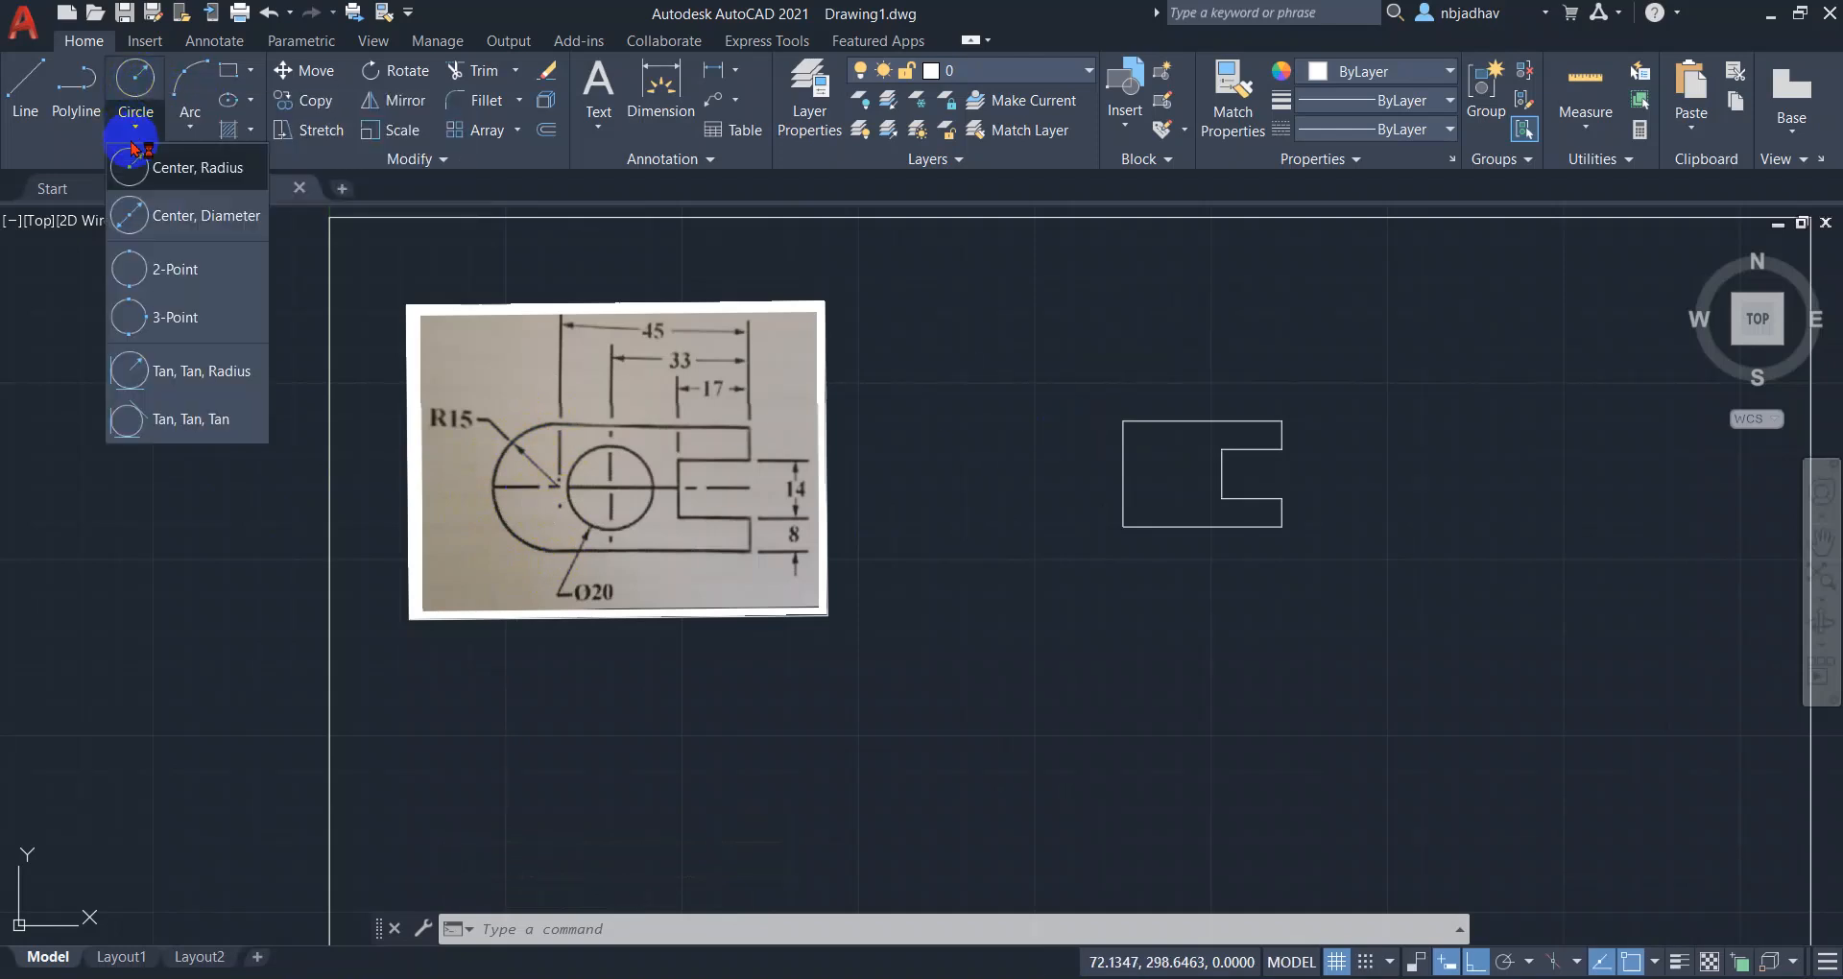
{"action": "left_click", "coordinate": [200, 169]}
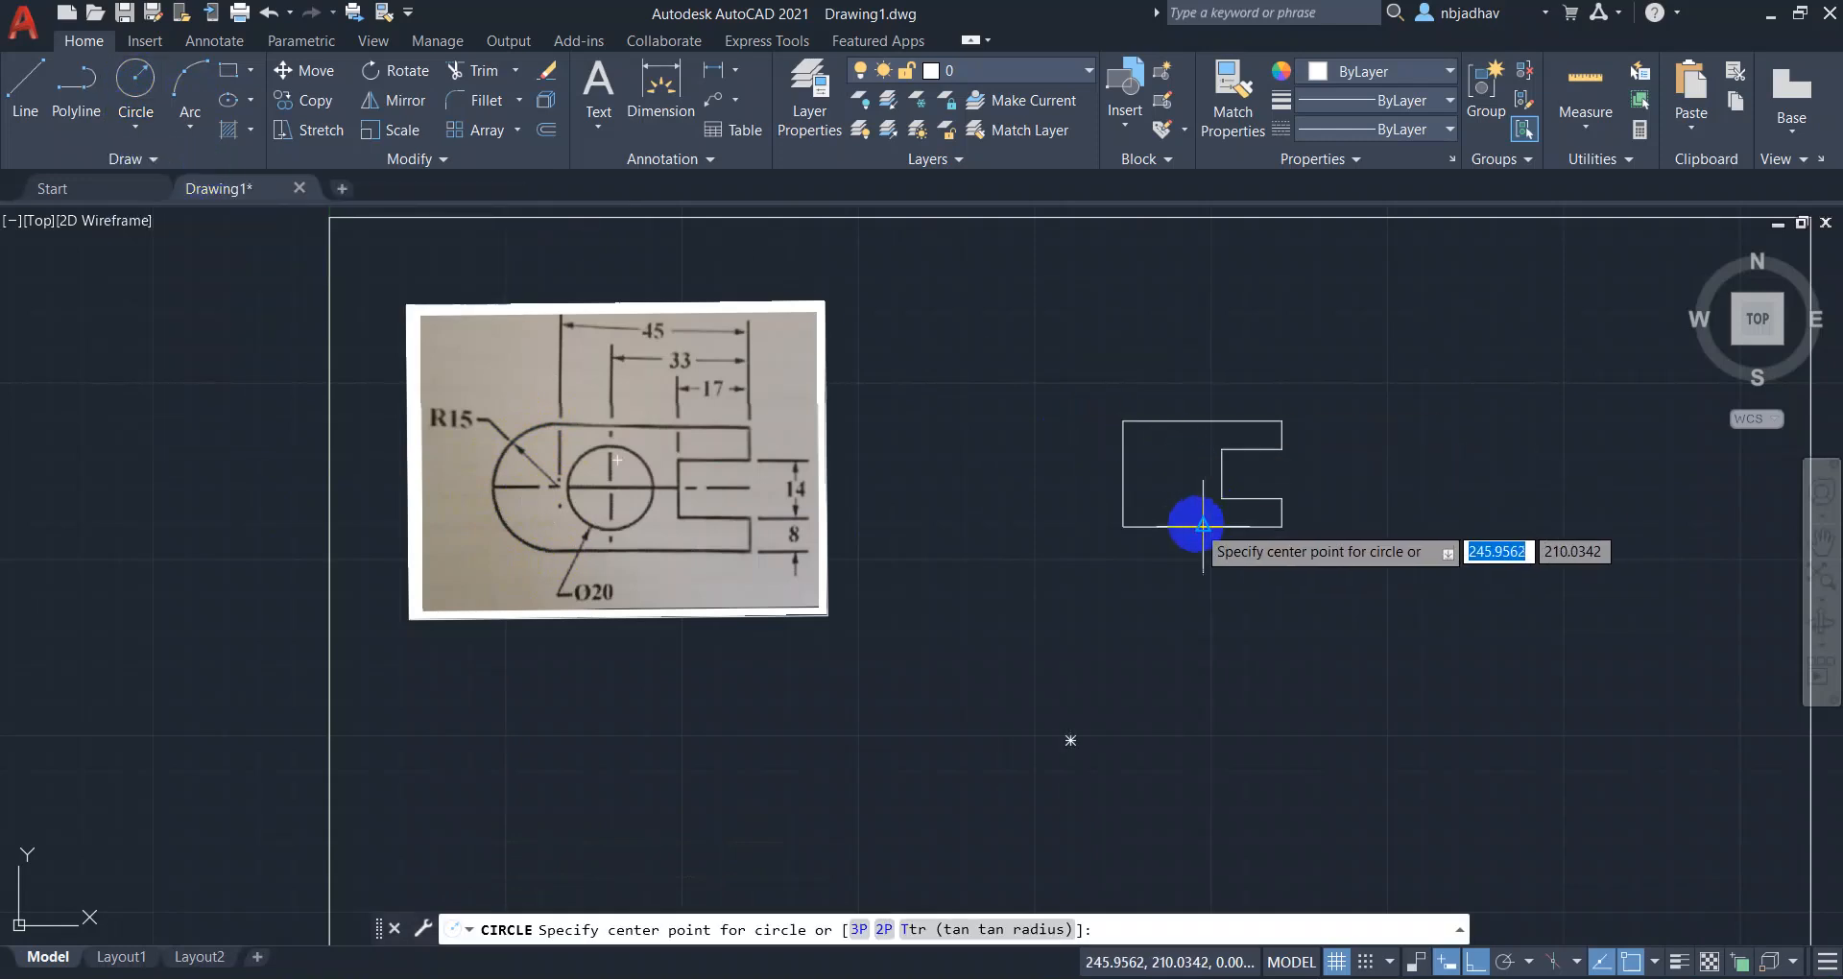
{"action": "scroll", "coordinate": [1200, 525], "scroll_direction": "up", "scroll_amount": 2}
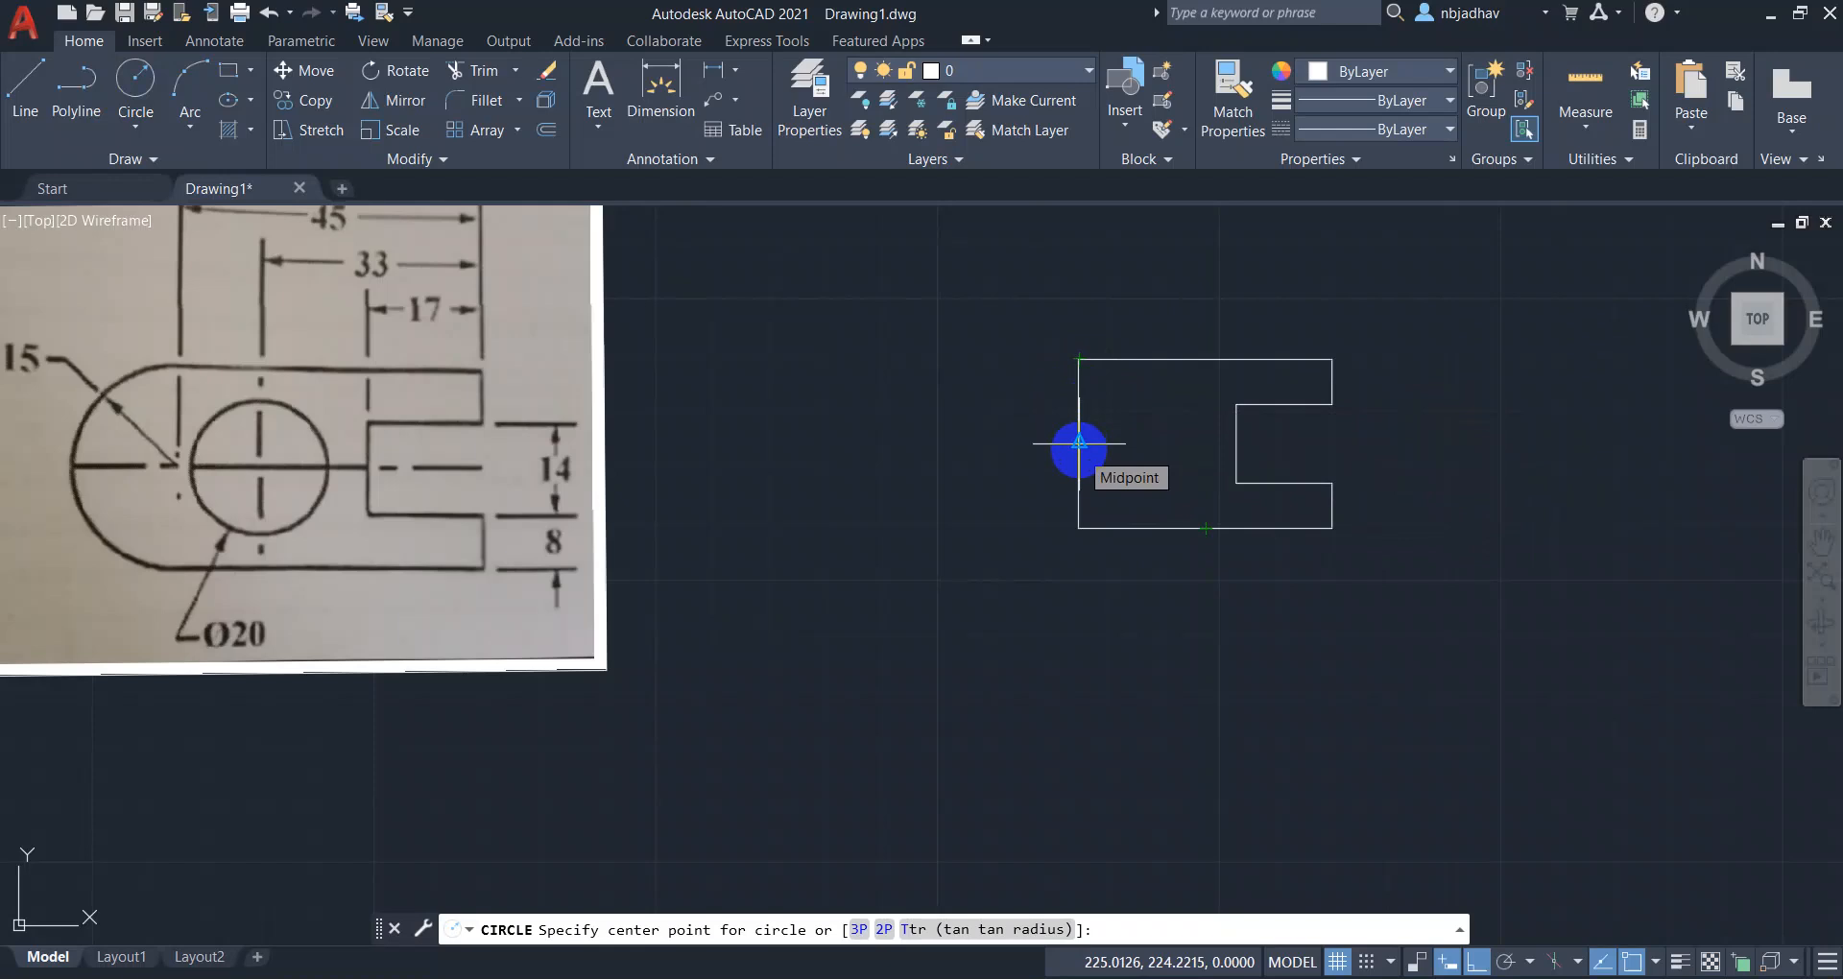
Turn the Midpoint and Center object snaps off and back on, keeping all snap modes enabled.
{"action": "left_click", "coordinate": [1659, 963]}
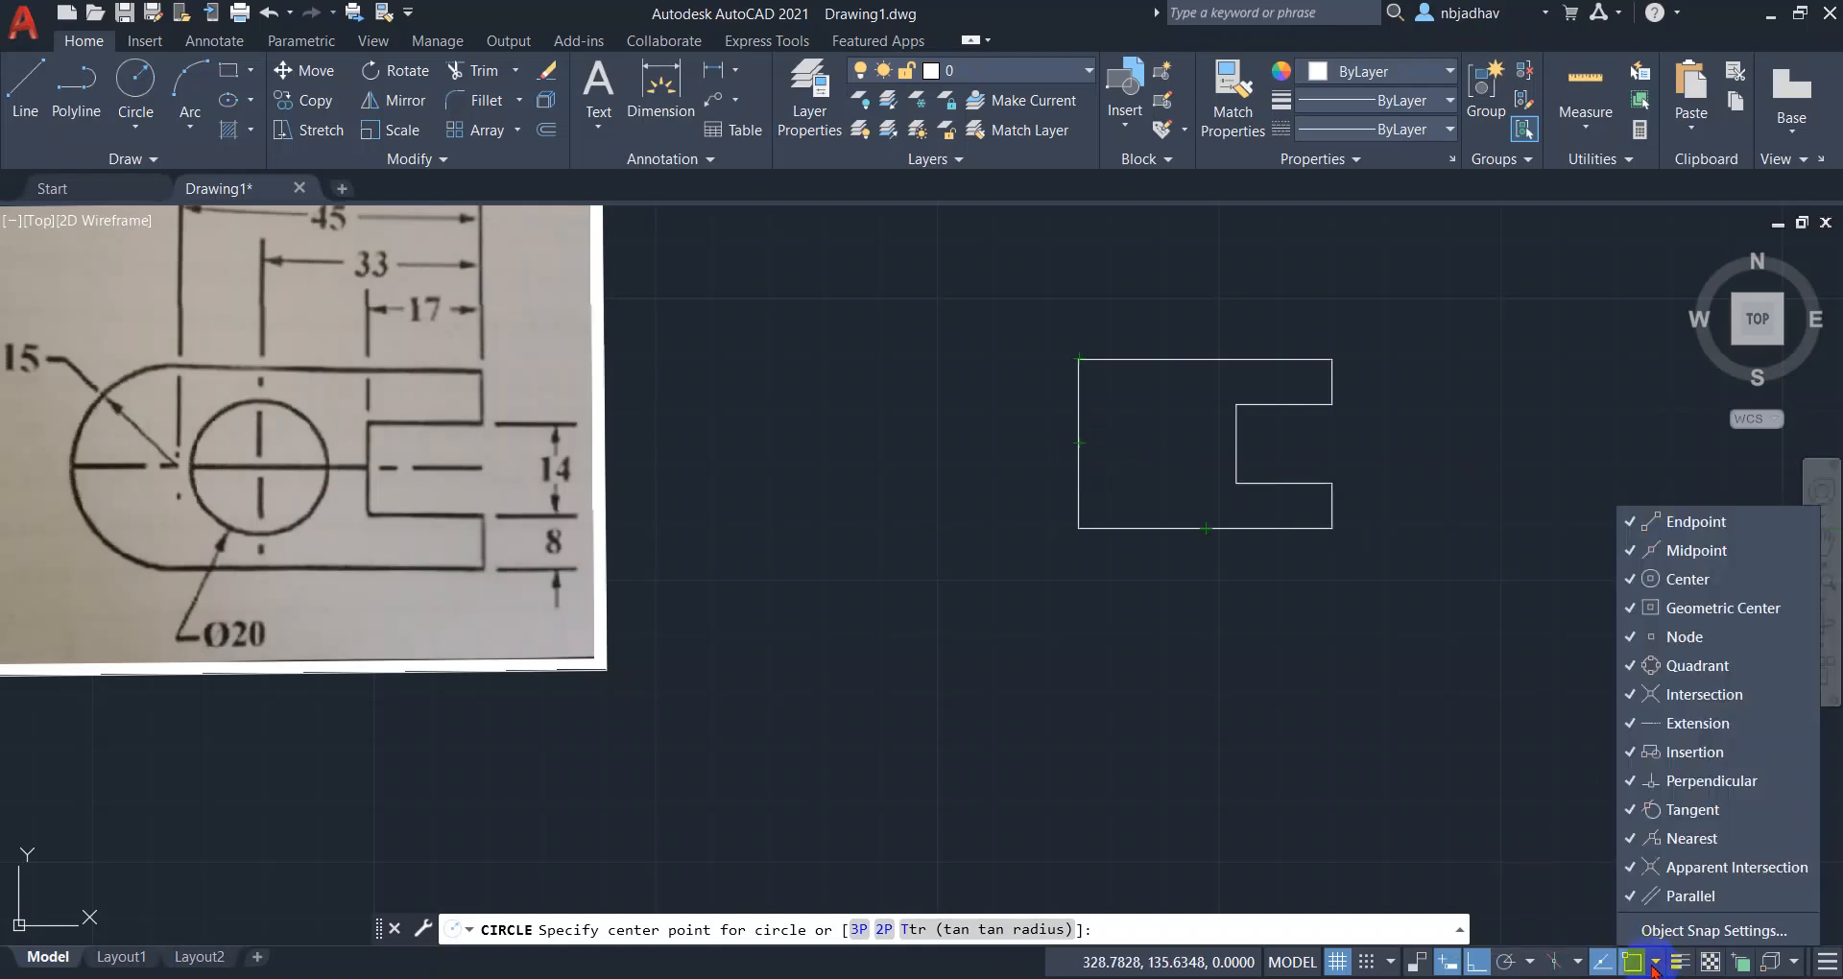
{"action": "left_click", "coordinate": [1656, 963]}
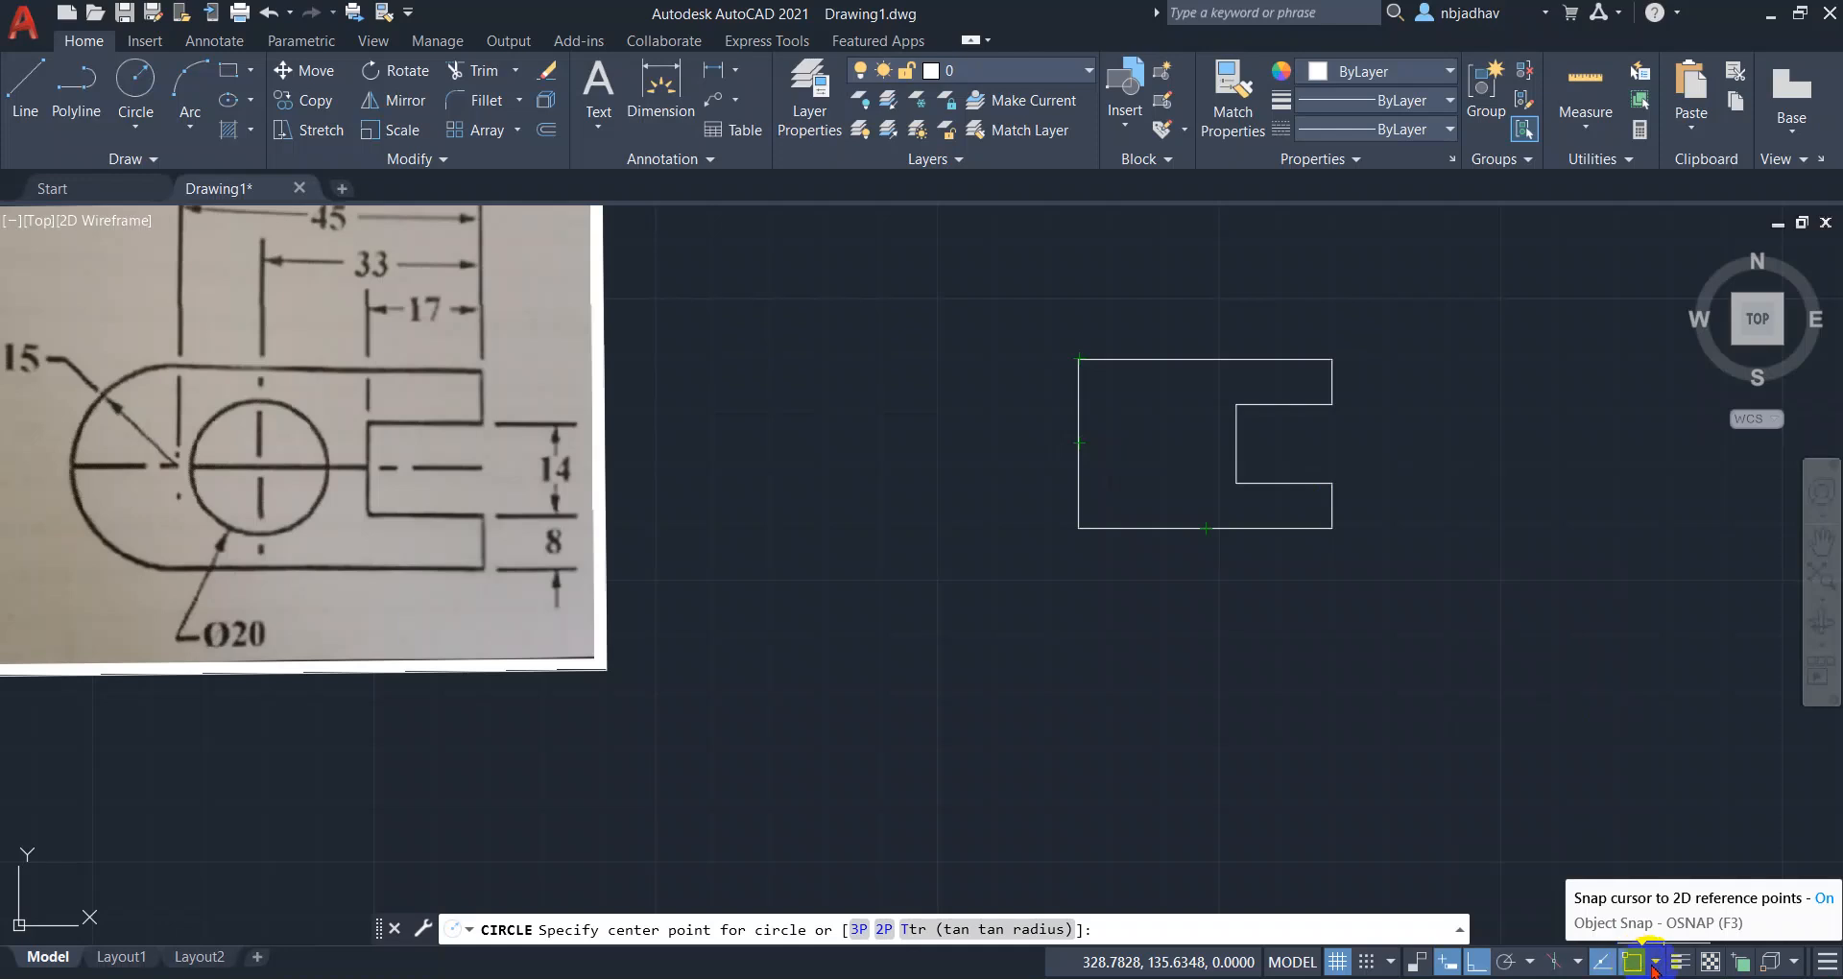
{"action": "left_click", "coordinate": [1654, 963]}
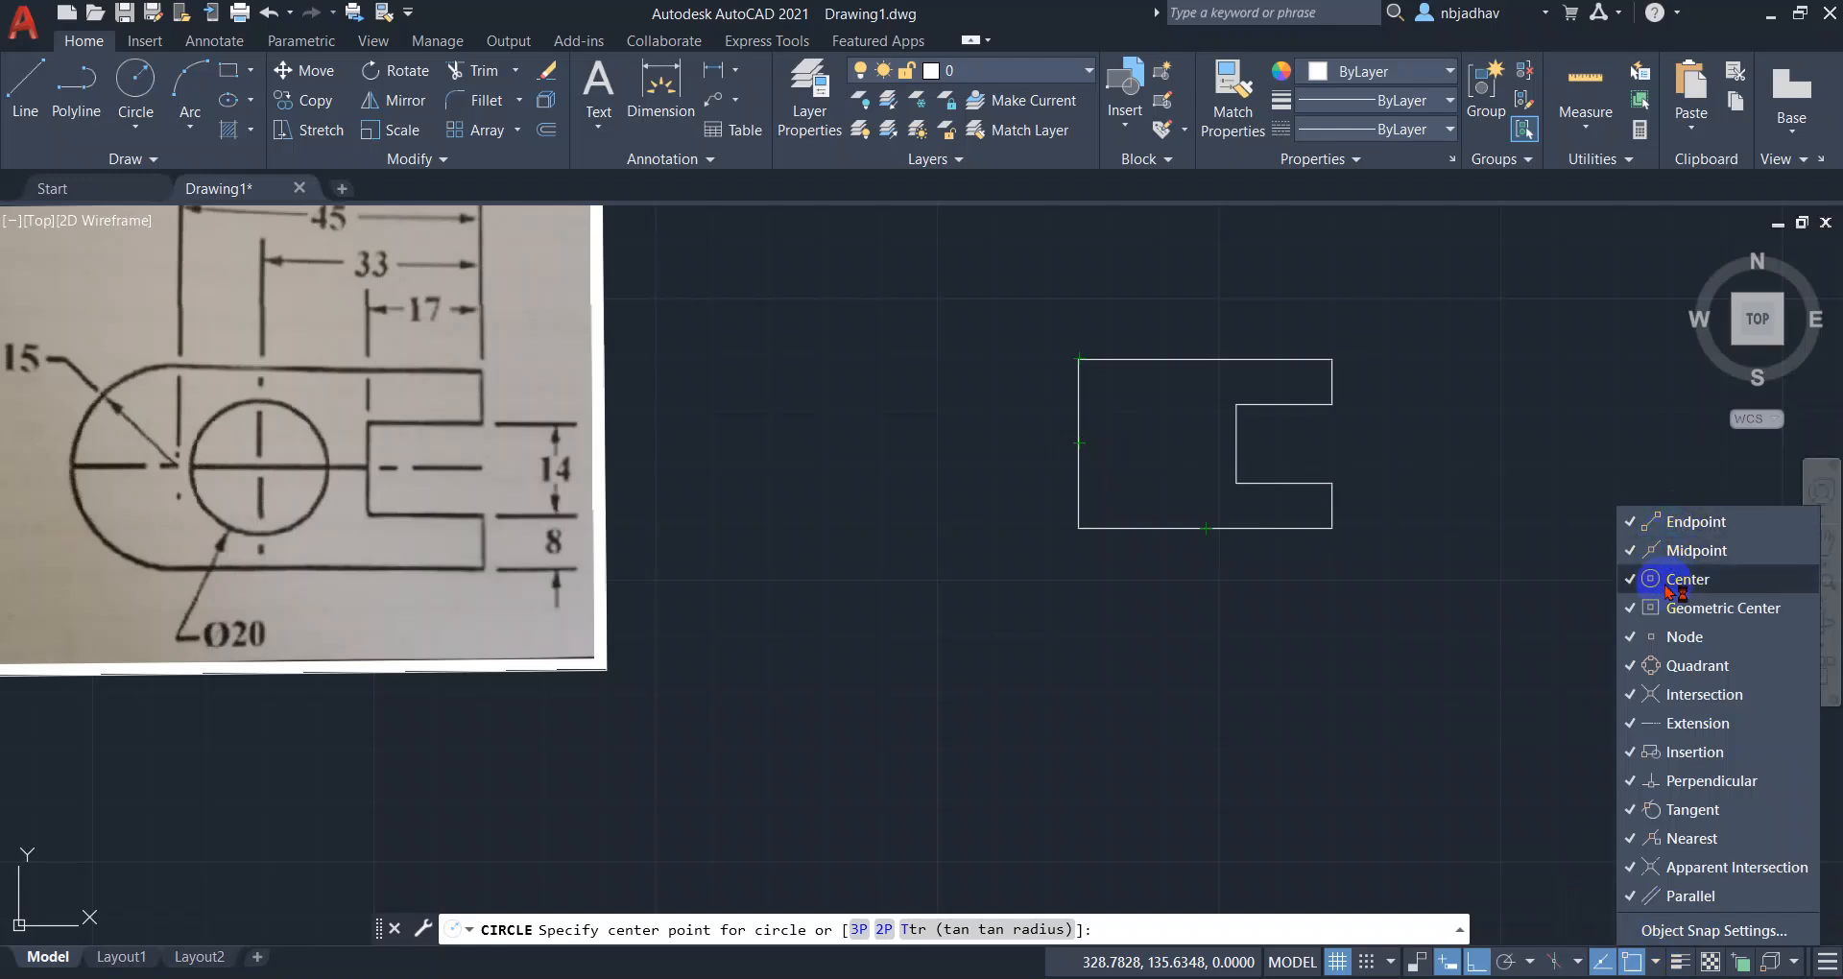
{"action": "left_click", "coordinate": [1631, 551]}
{"action": "left_click", "coordinate": [1631, 579]}
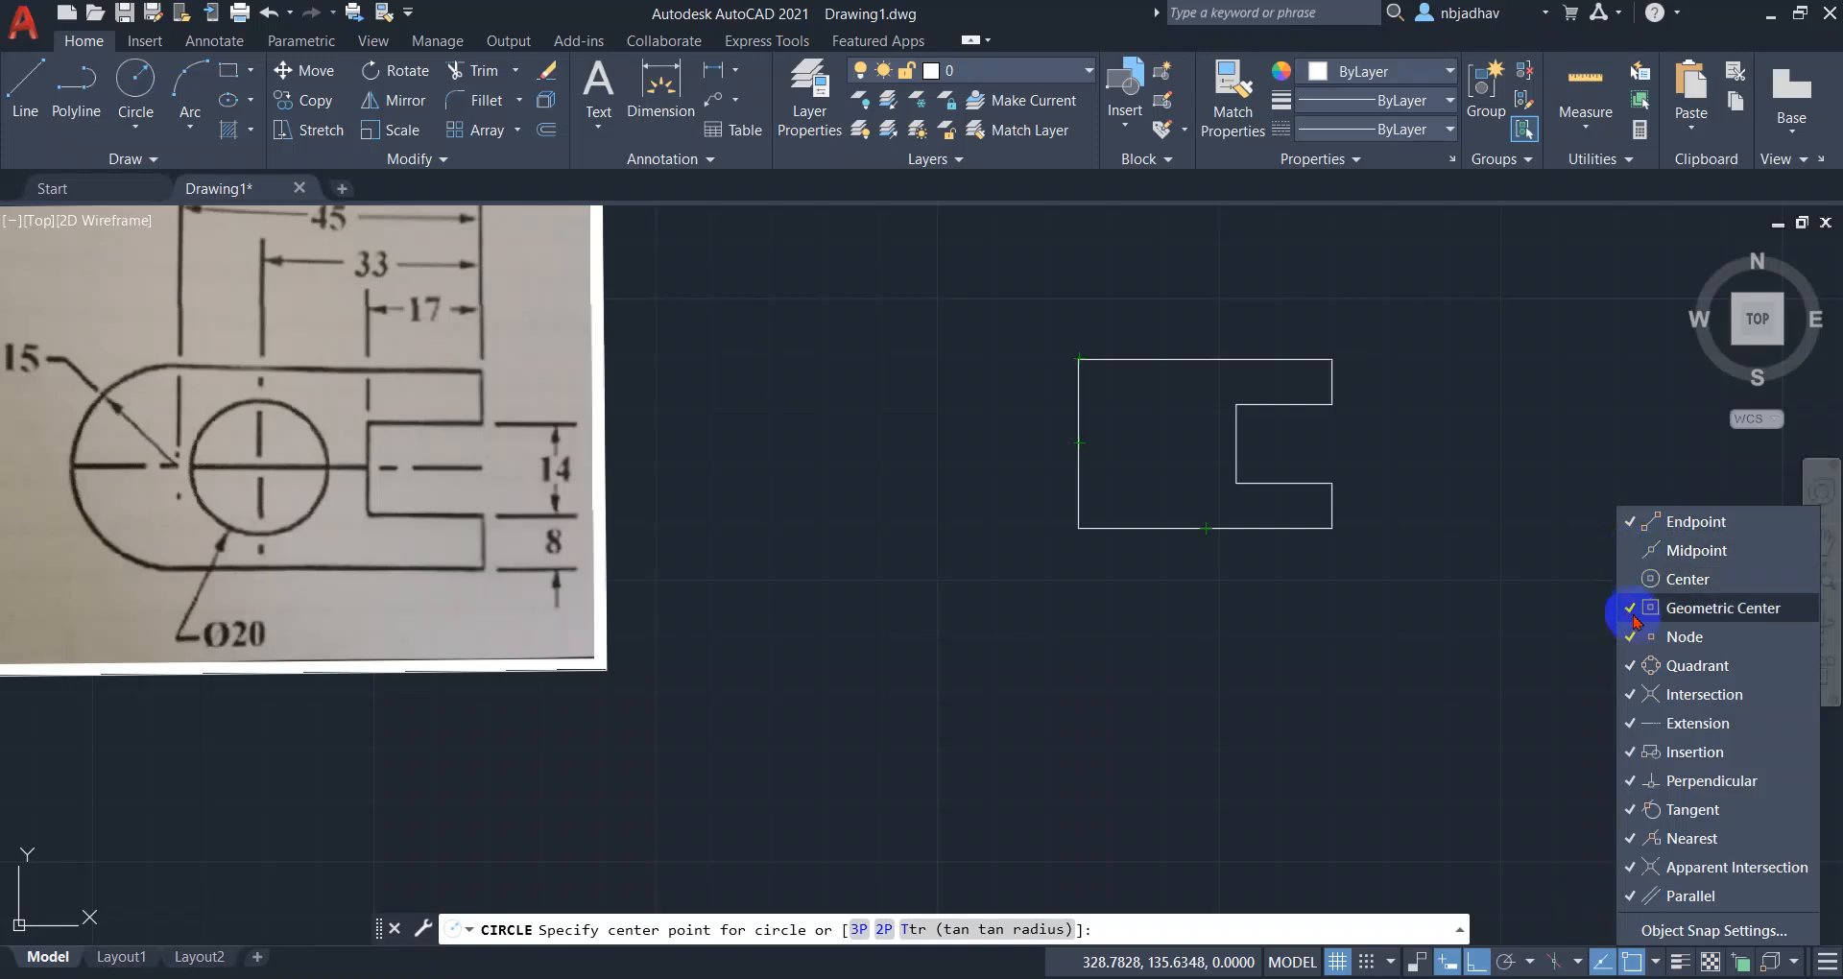
{"action": "left_click", "coordinate": [1631, 550]}
{"action": "left_click", "coordinate": [1631, 579]}
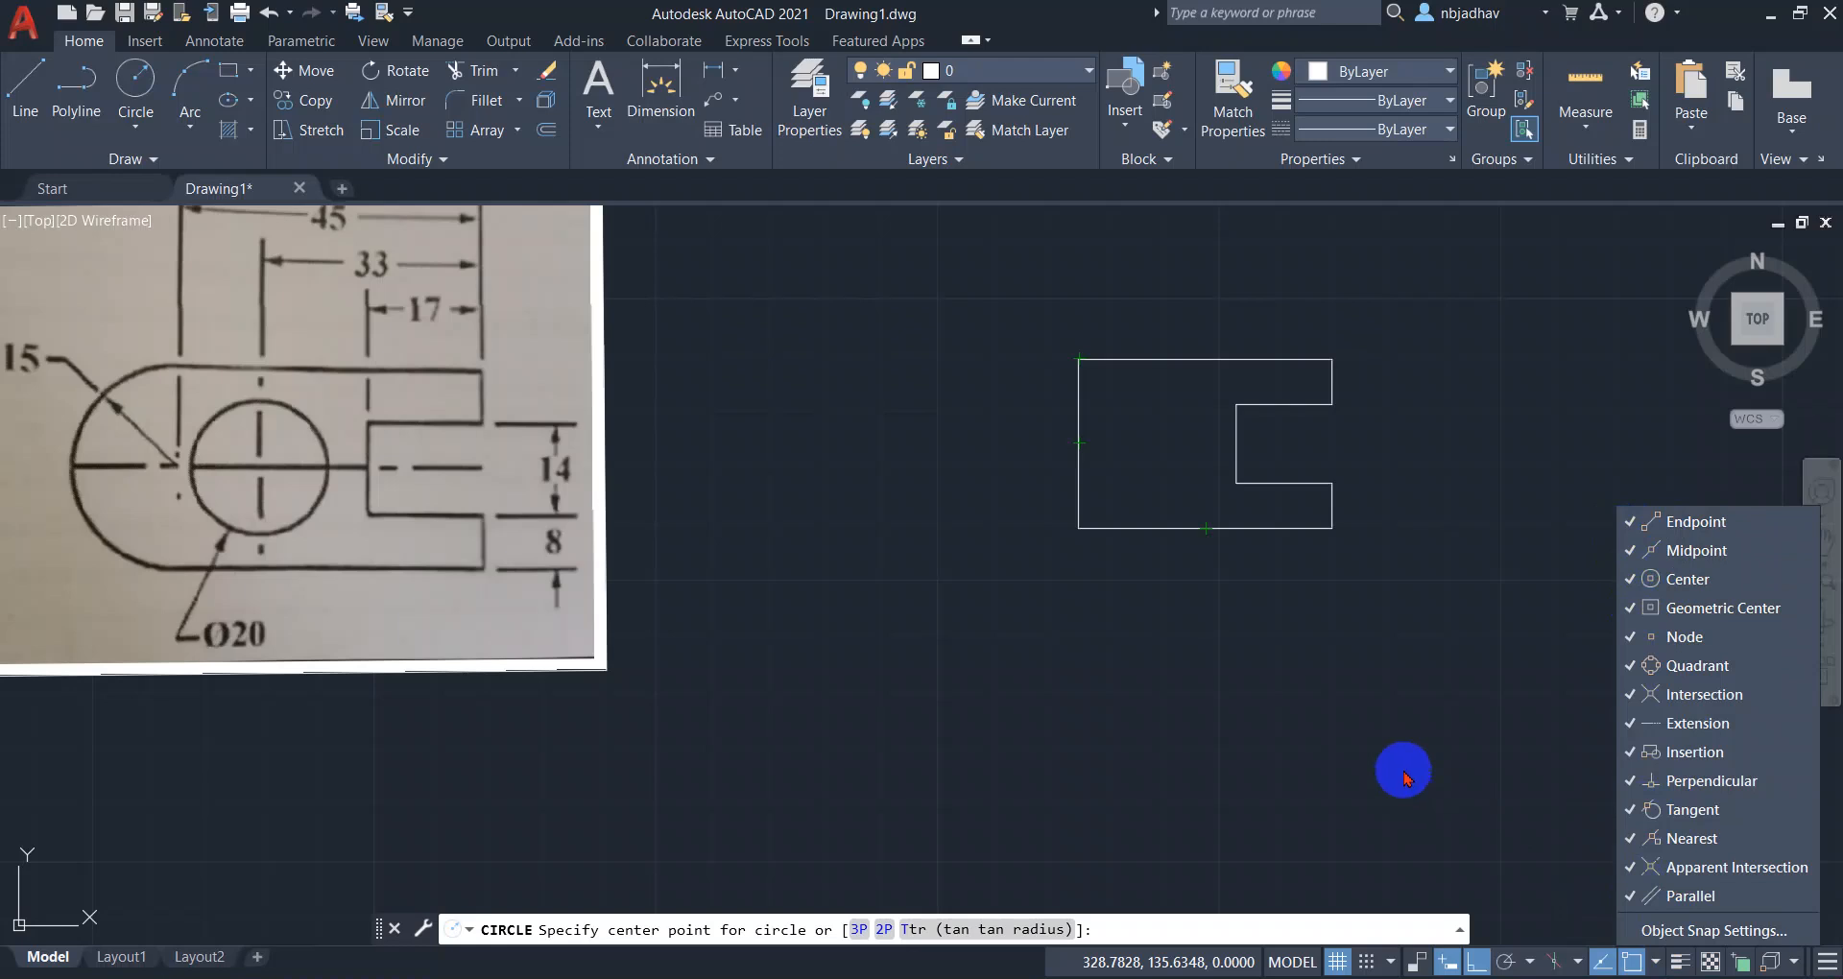
{"action": "left_click", "coordinate": [1648, 965]}
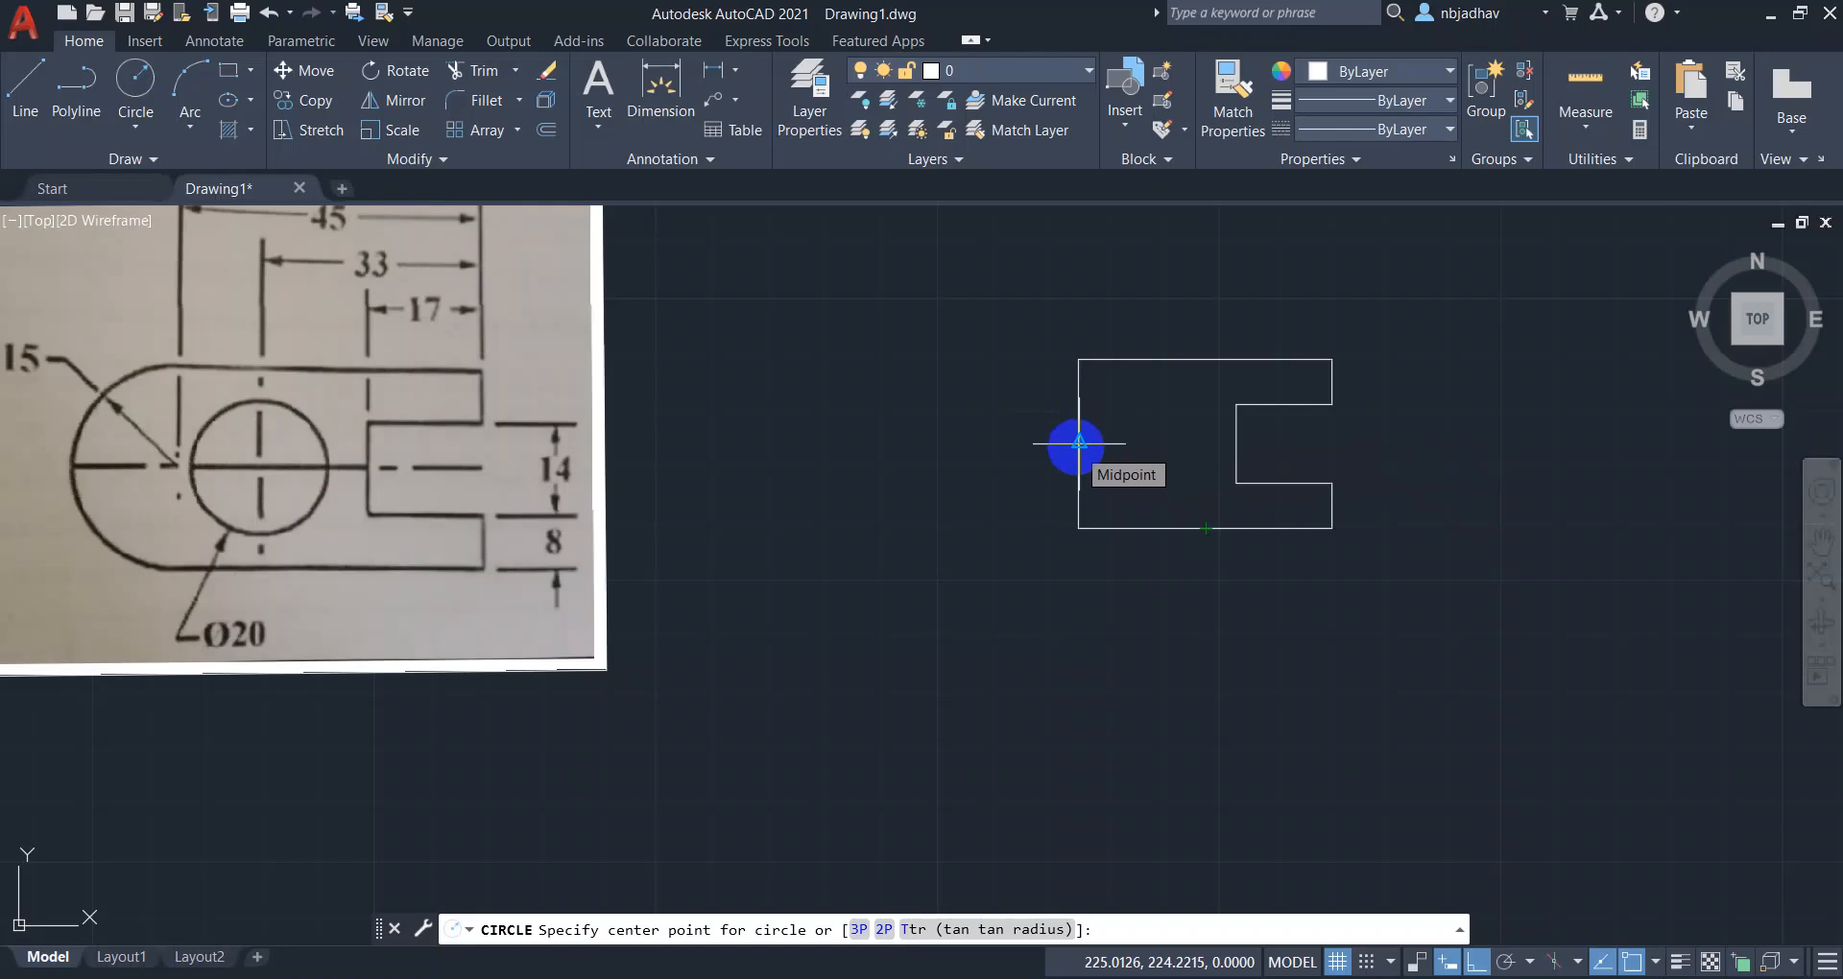
Center the circle on the midpoint of the plate's left edge and give it a radius of 15.
{"action": "left_click", "coordinate": [1079, 443]}
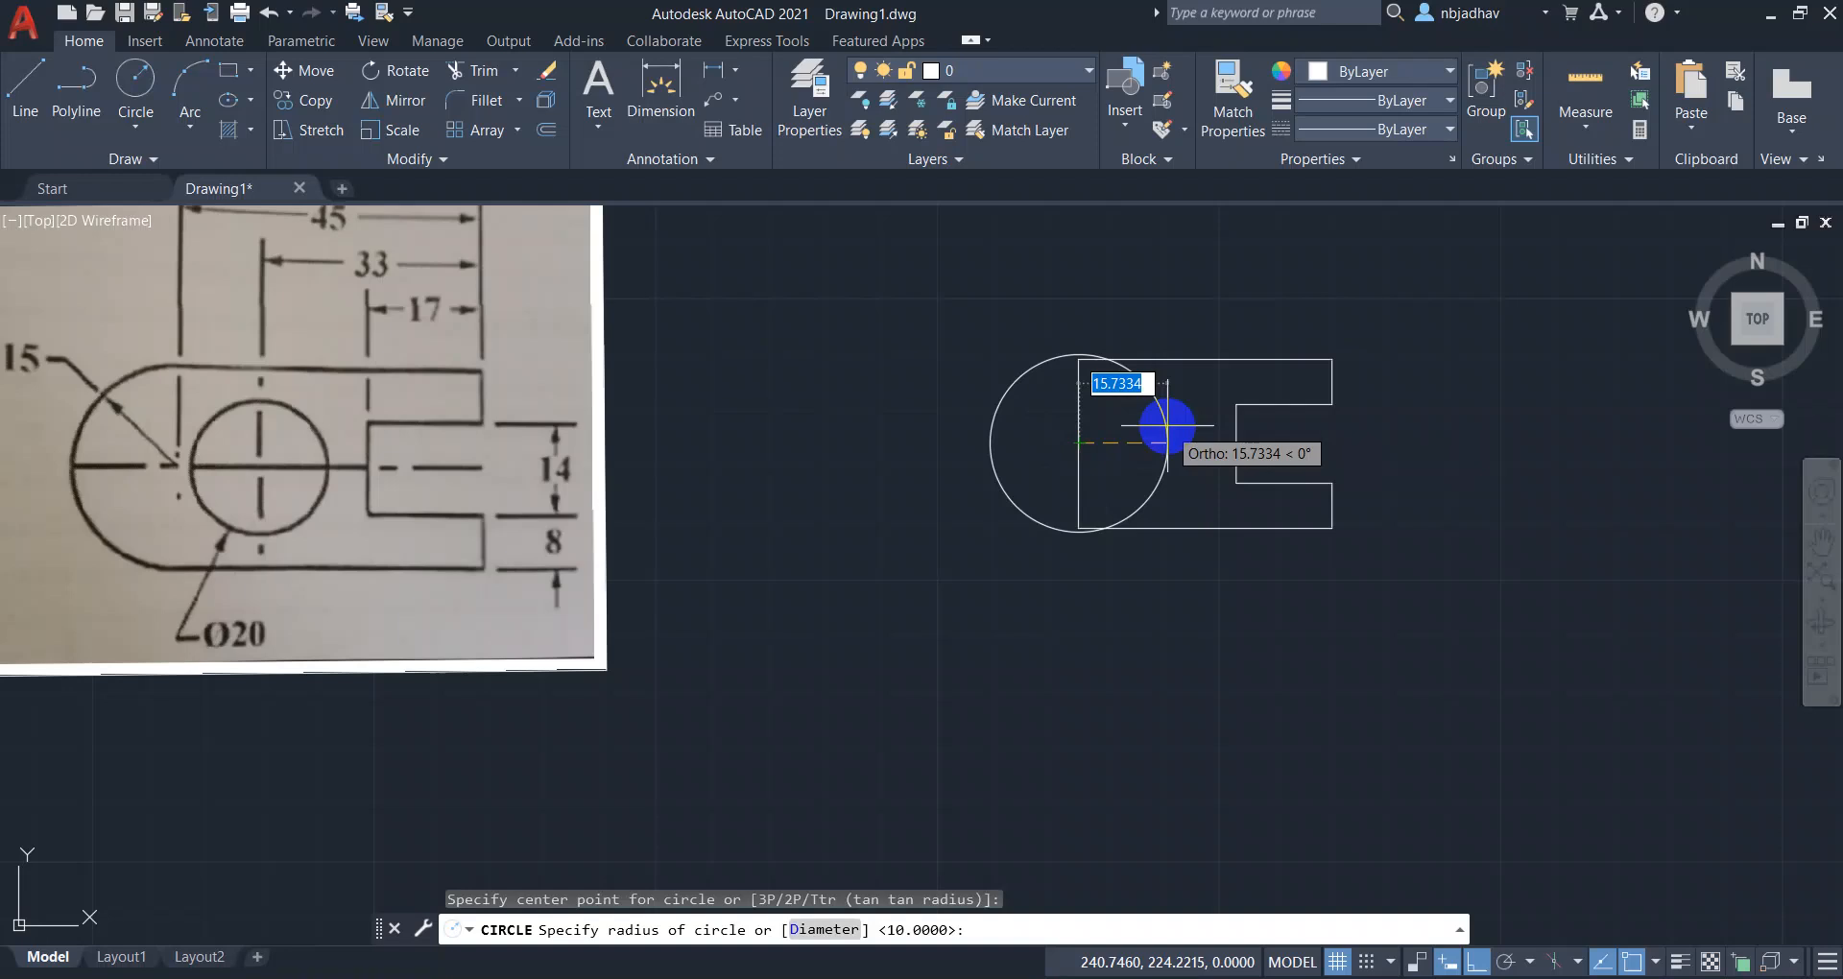
{"action": "type", "text": "1"}
{"action": "key", "text": "Return"}
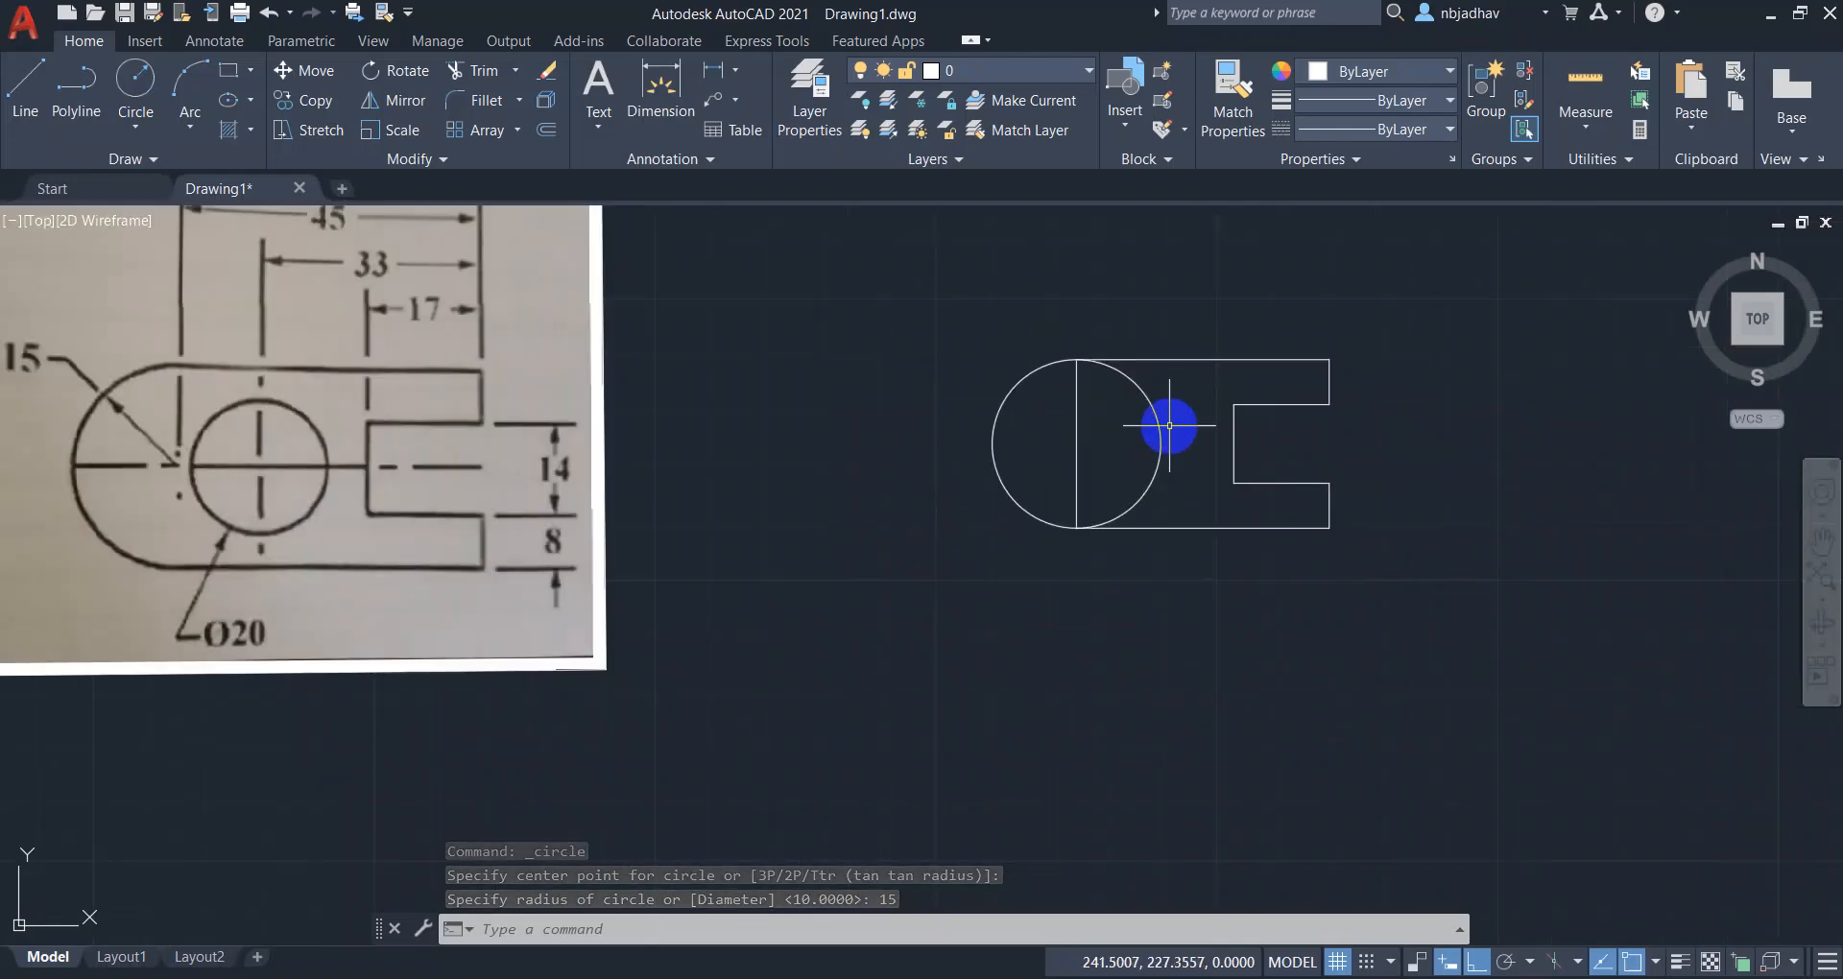
Trim away the circle's inner right half and the vertical left edge to leave a rounded plate end.
{"action": "scroll", "coordinate": [1170, 425], "scroll_direction": "down", "scroll_amount": 2}
{"action": "left_click", "coordinate": [480, 71]}
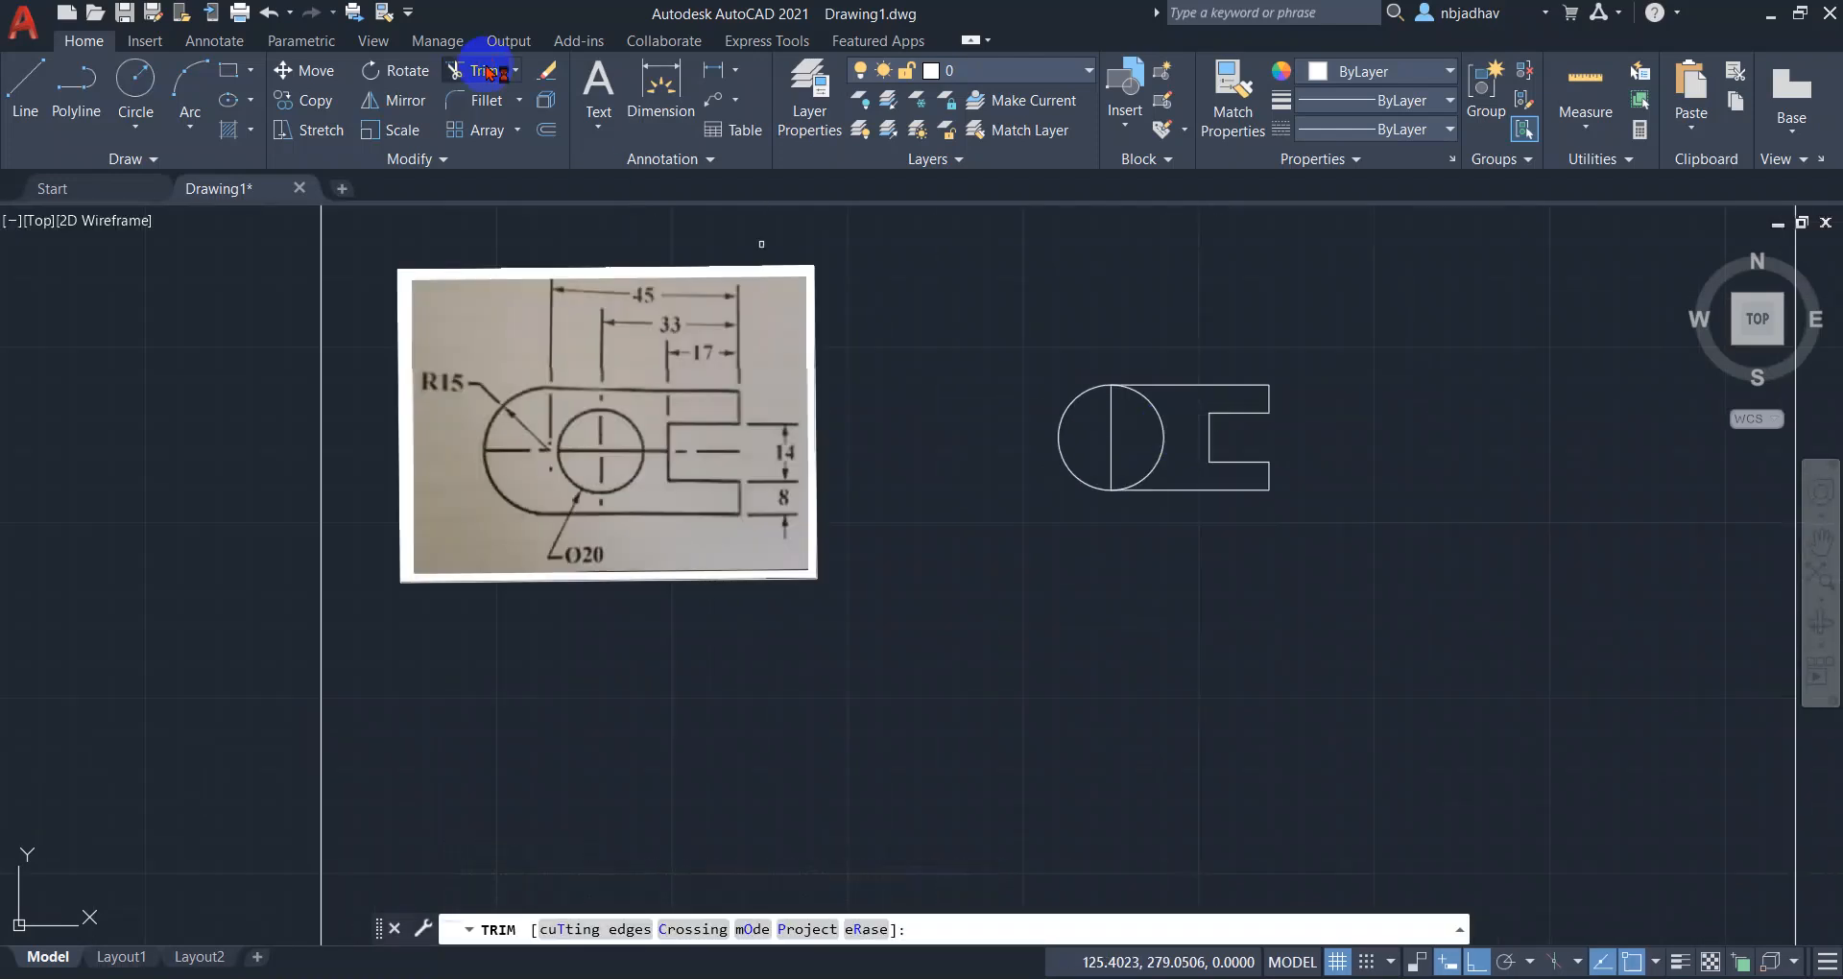
{"action": "scroll", "coordinate": [1029, 444], "scroll_direction": "up", "scroll_amount": 4}
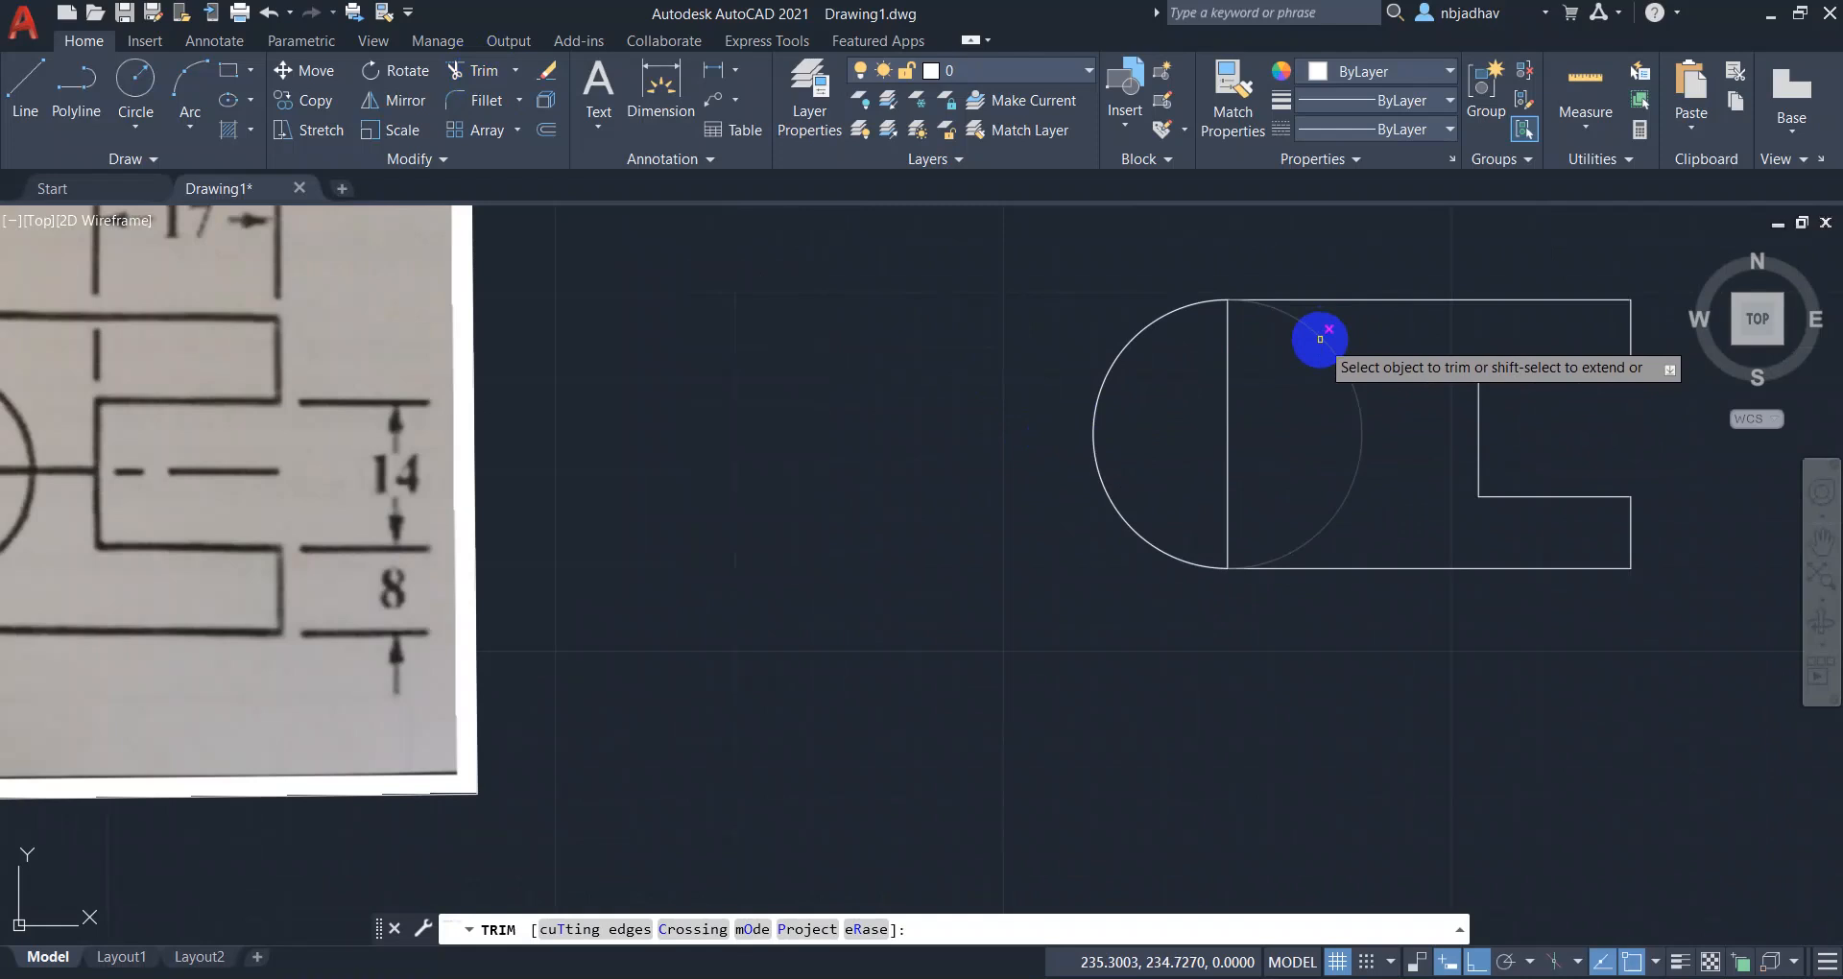
{"action": "left_click", "coordinate": [1320, 338]}
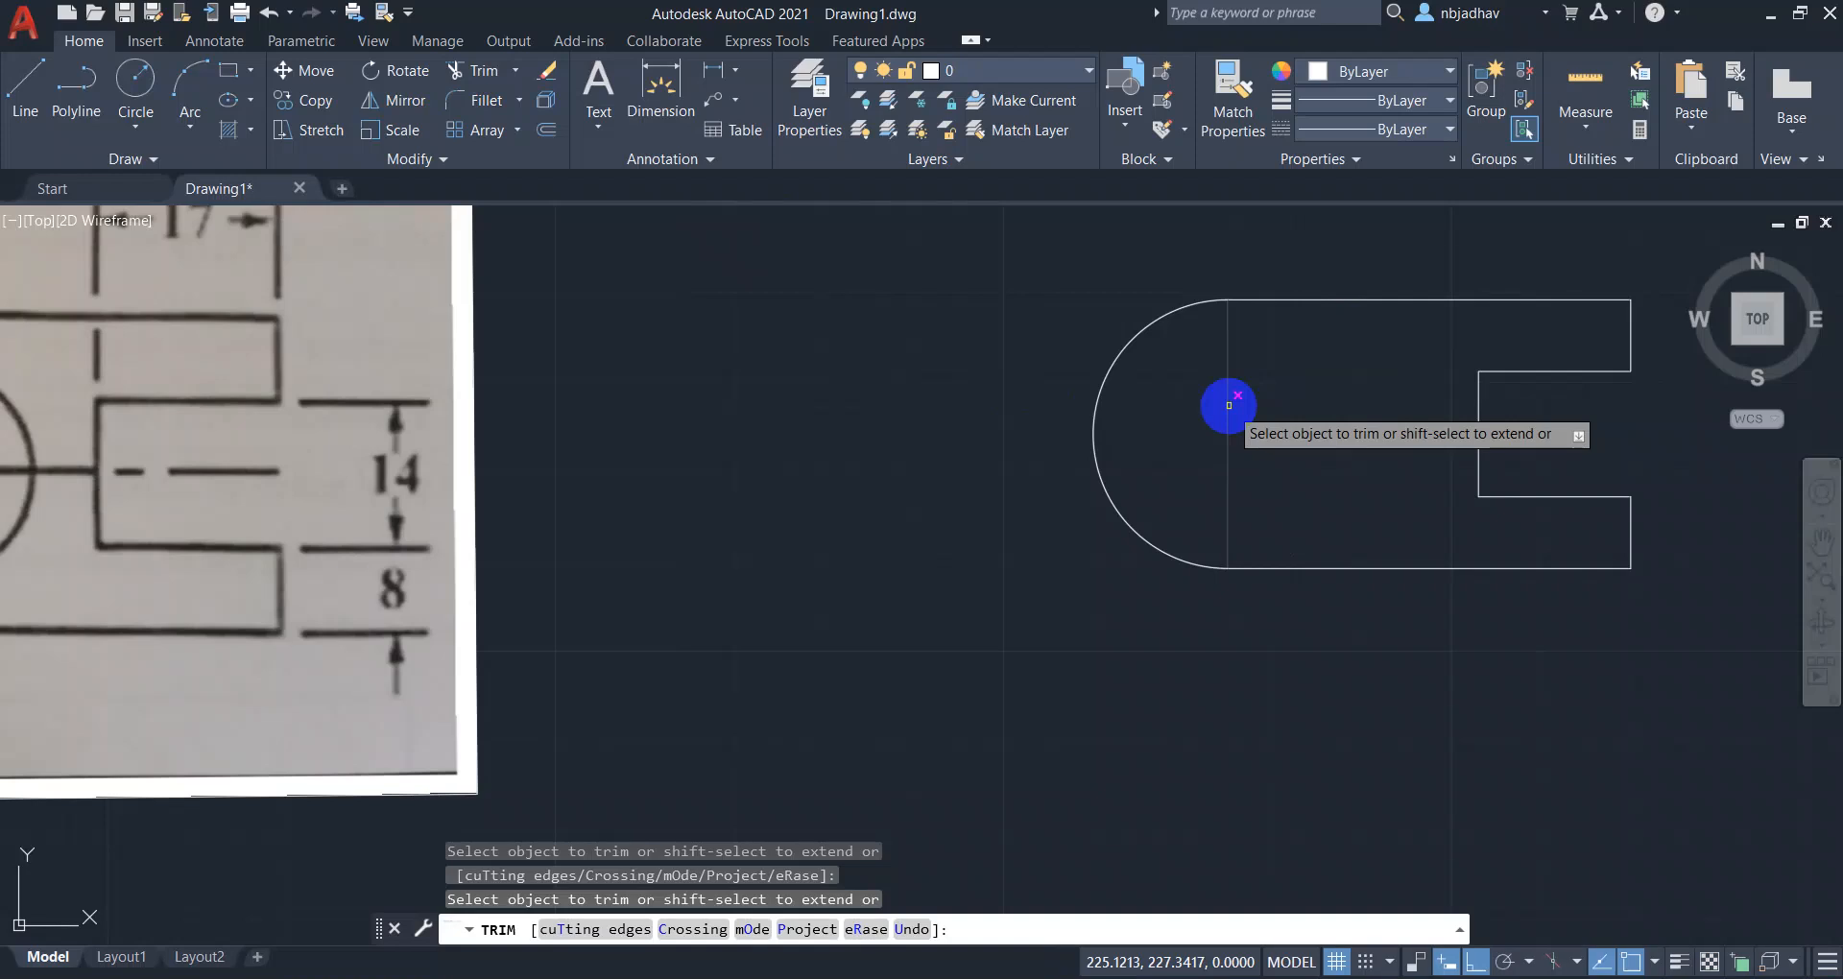
{"action": "scroll", "coordinate": [1214, 518], "scroll_direction": "down", "scroll_amount": 5}
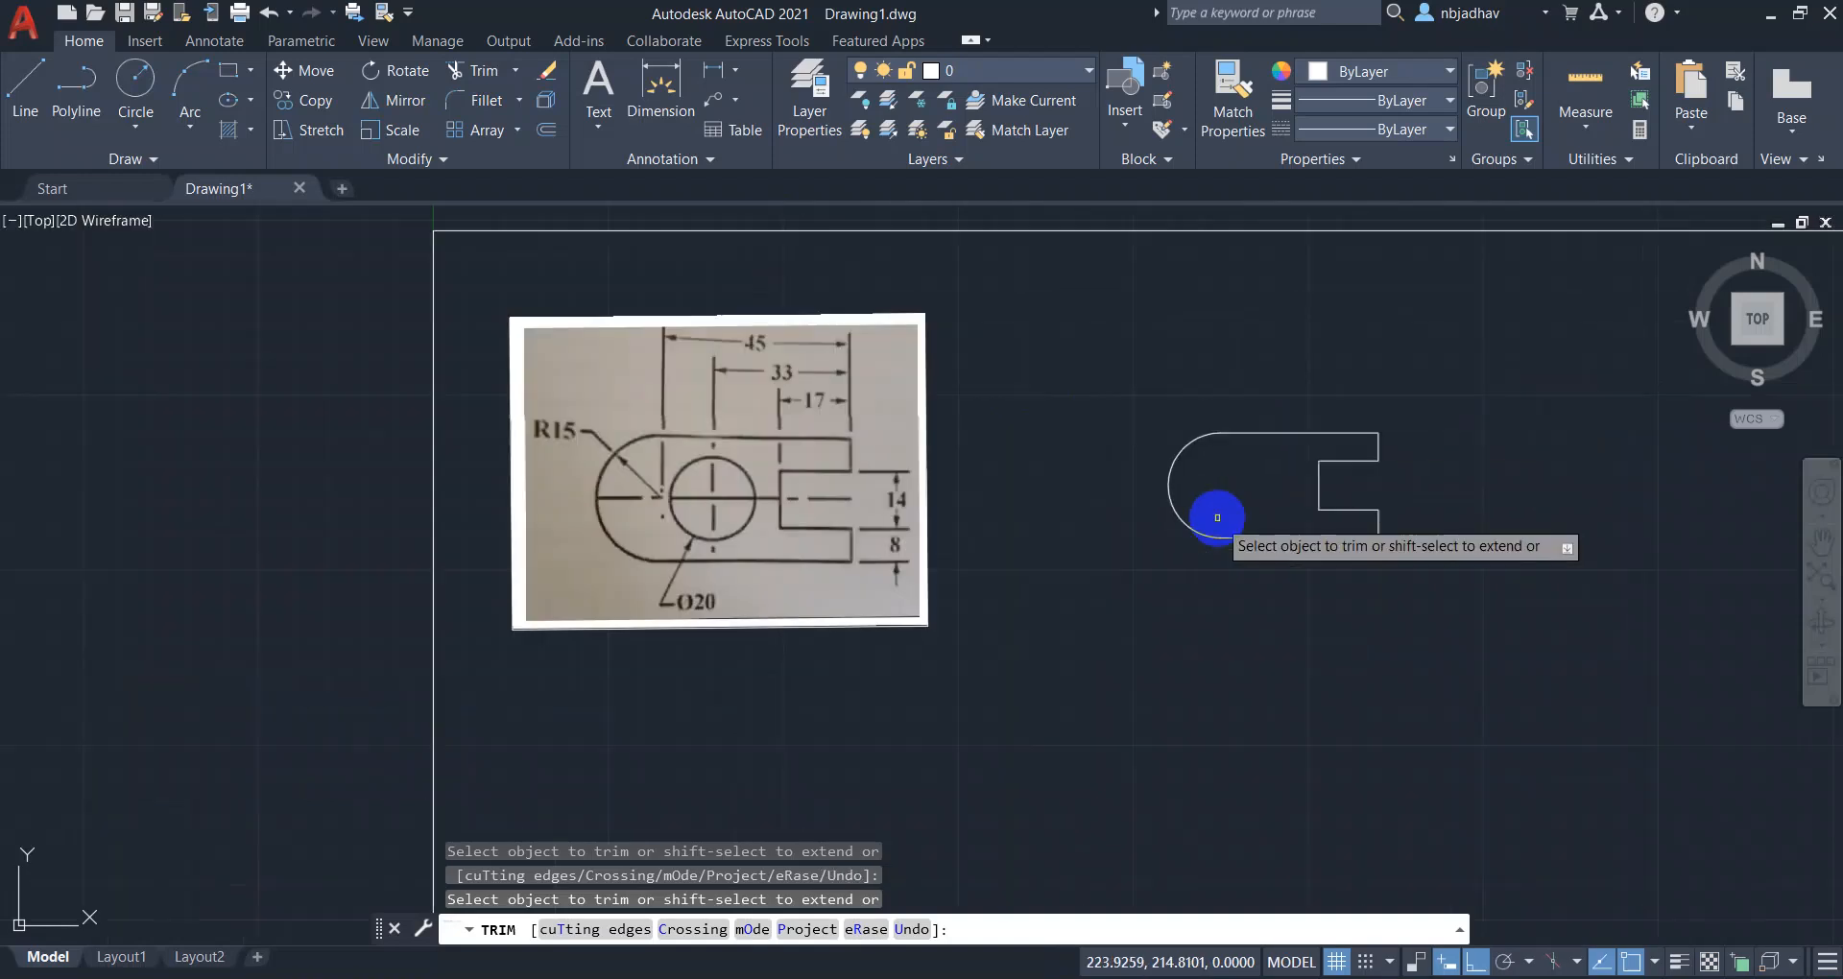
Draw a horizontal centerline from the midpoint of the notch base leftward past the rounded end.
{"action": "scroll", "coordinate": [1215, 518], "scroll_direction": "up", "scroll_amount": 3}
{"action": "middle_click_drag", "start_coordinate": [1000, 564], "coordinate": [1078, 609]}
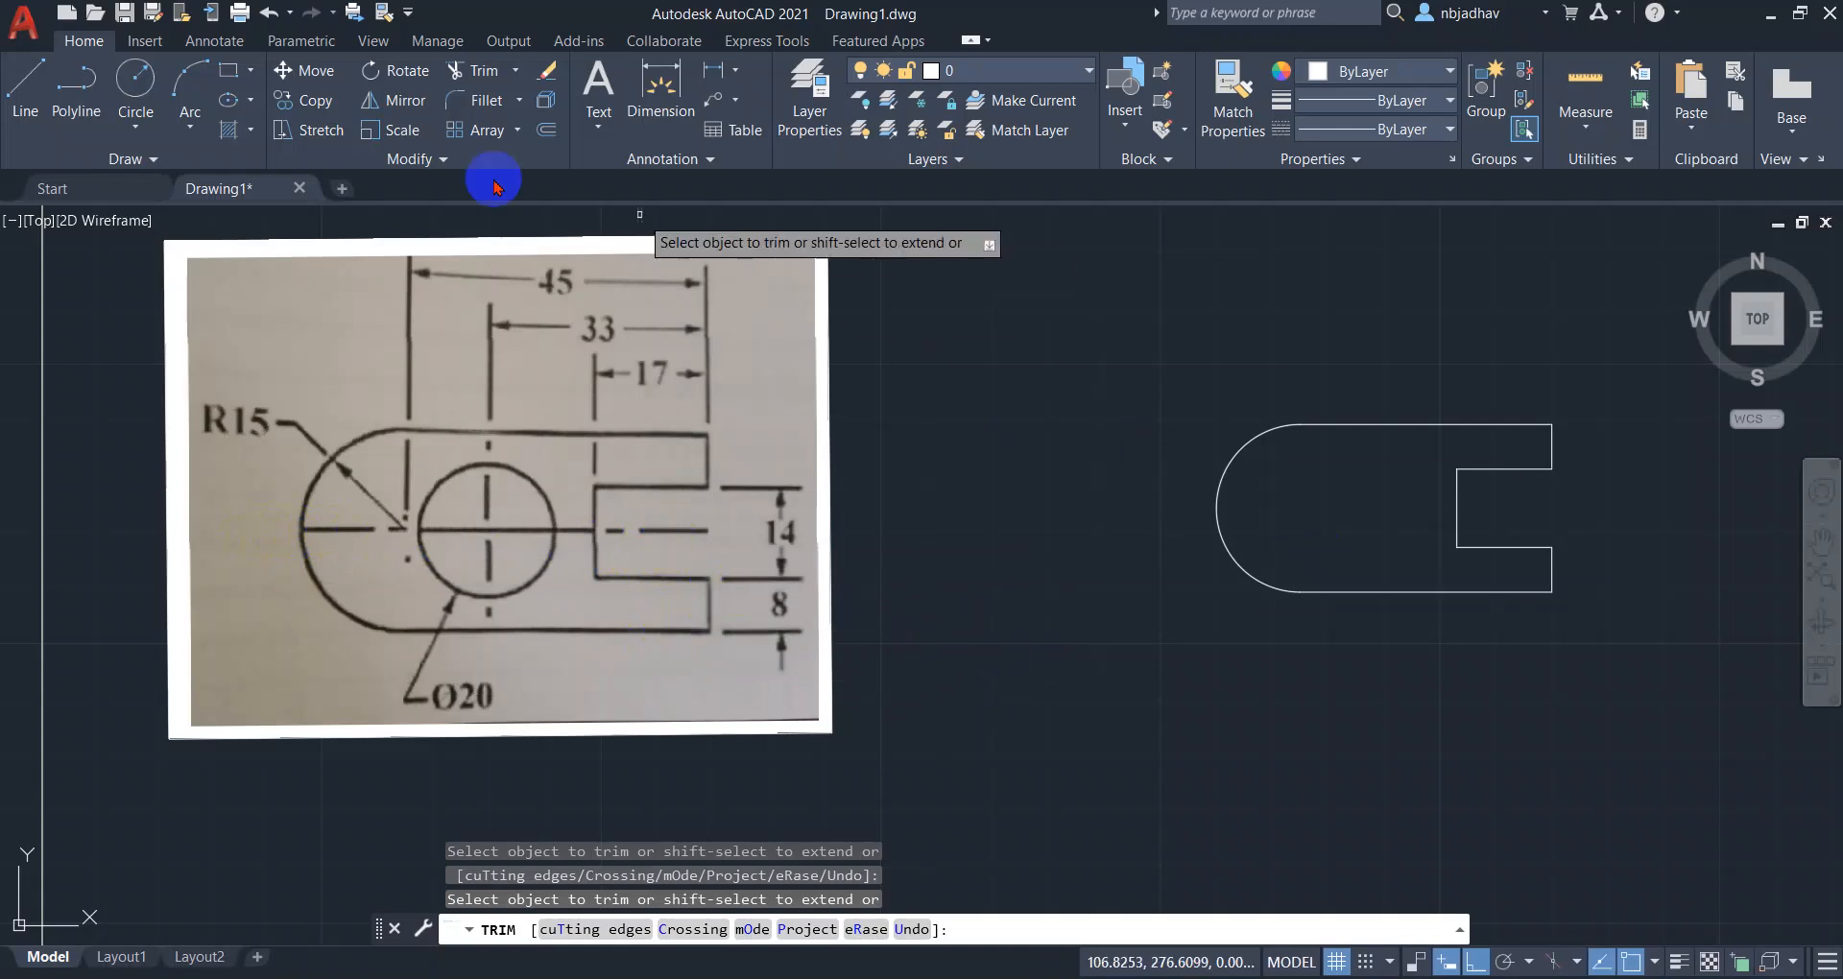
{"action": "left_click", "coordinate": [29, 83]}
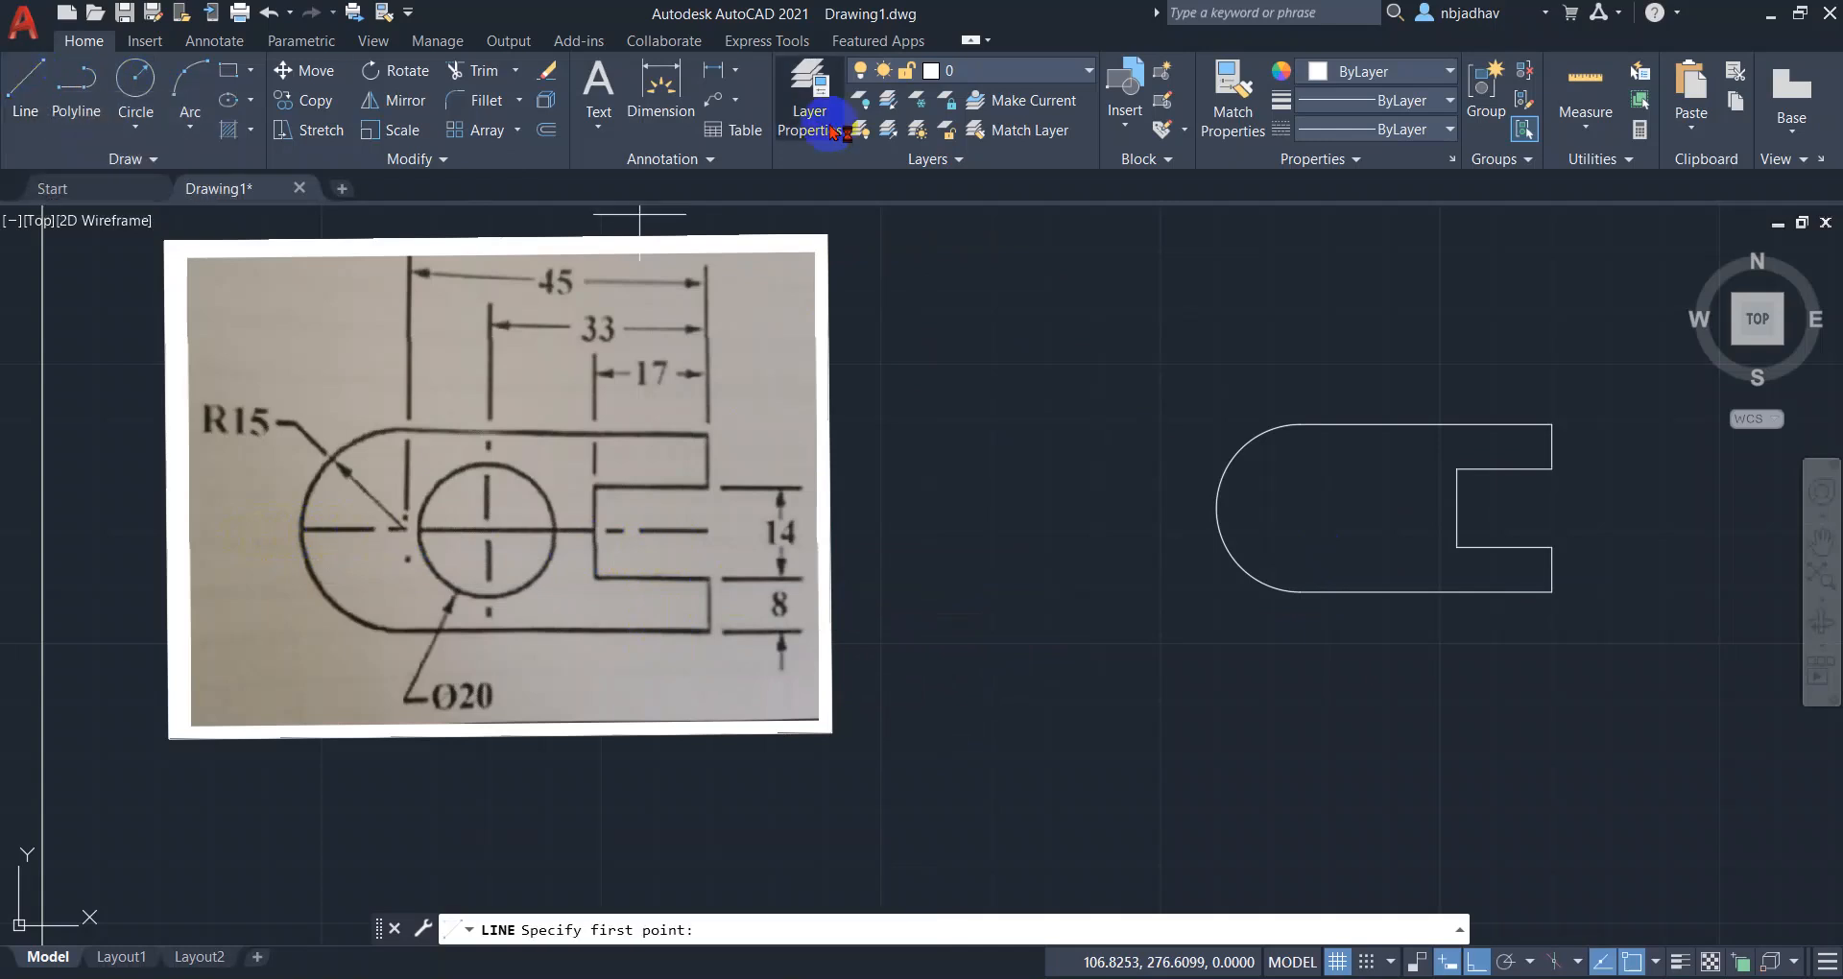
{"action": "left_click", "coordinate": [1457, 508]}
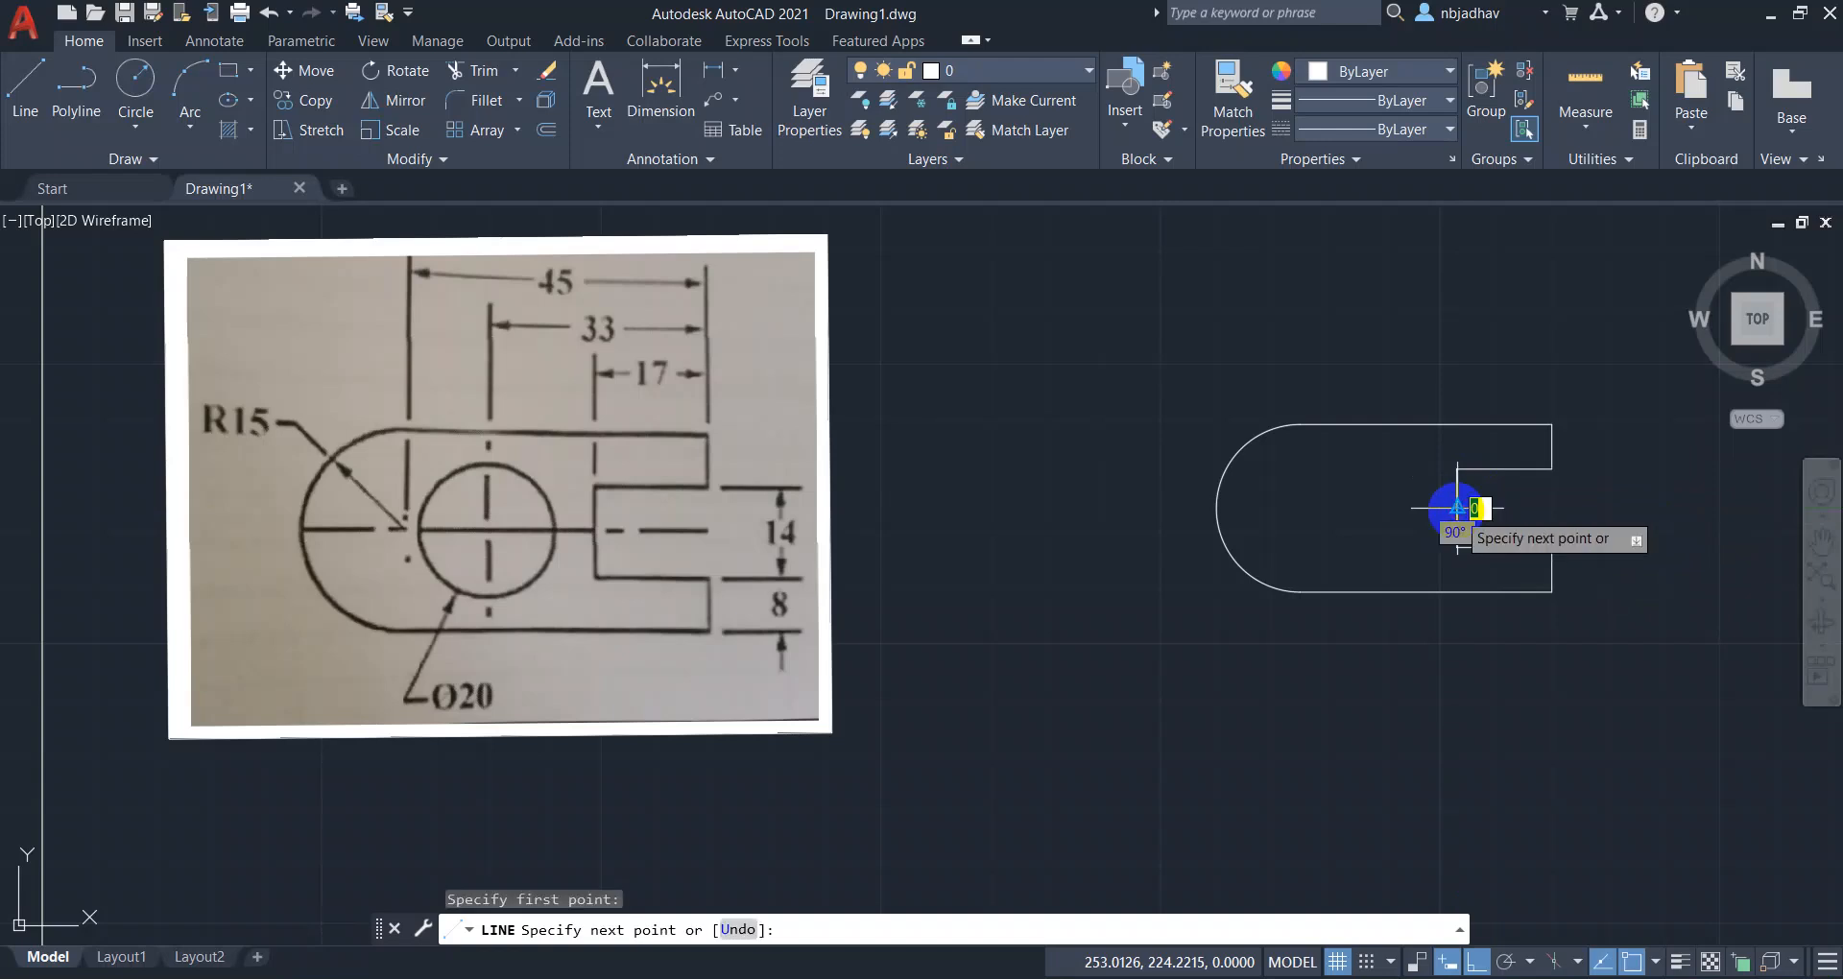
{"action": "left_click", "coordinate": [1133, 527]}
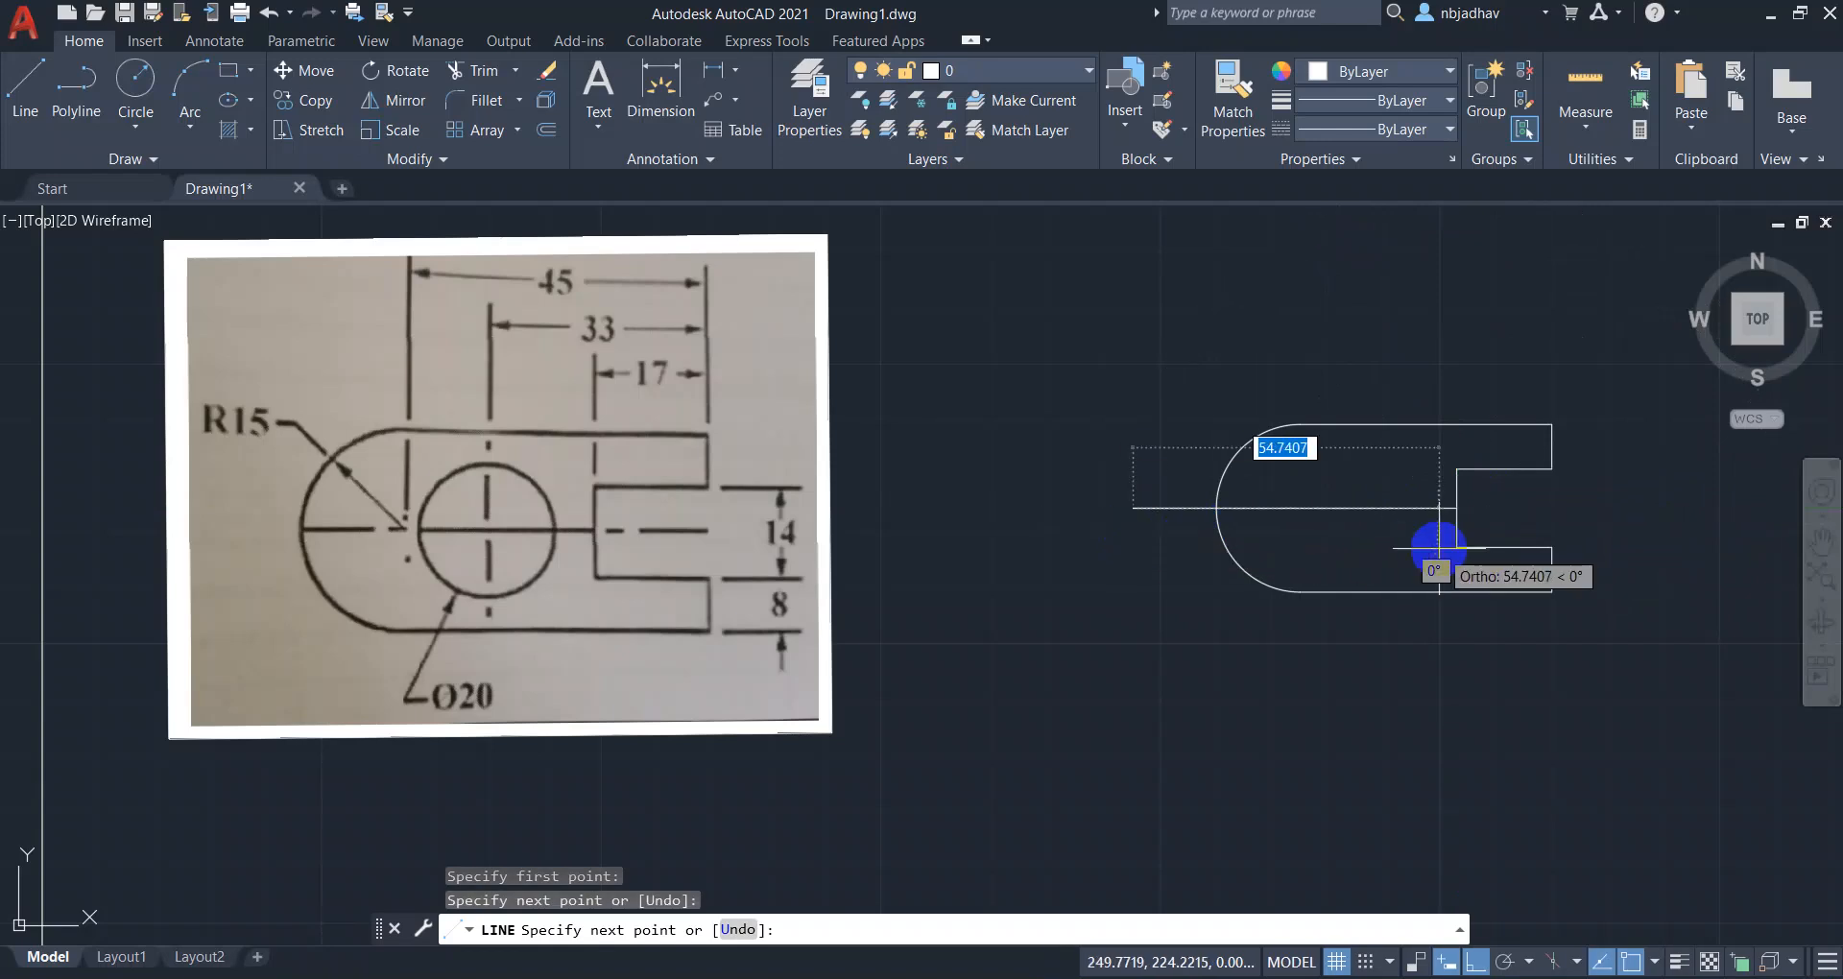
{"action": "key", "text": "Return"}
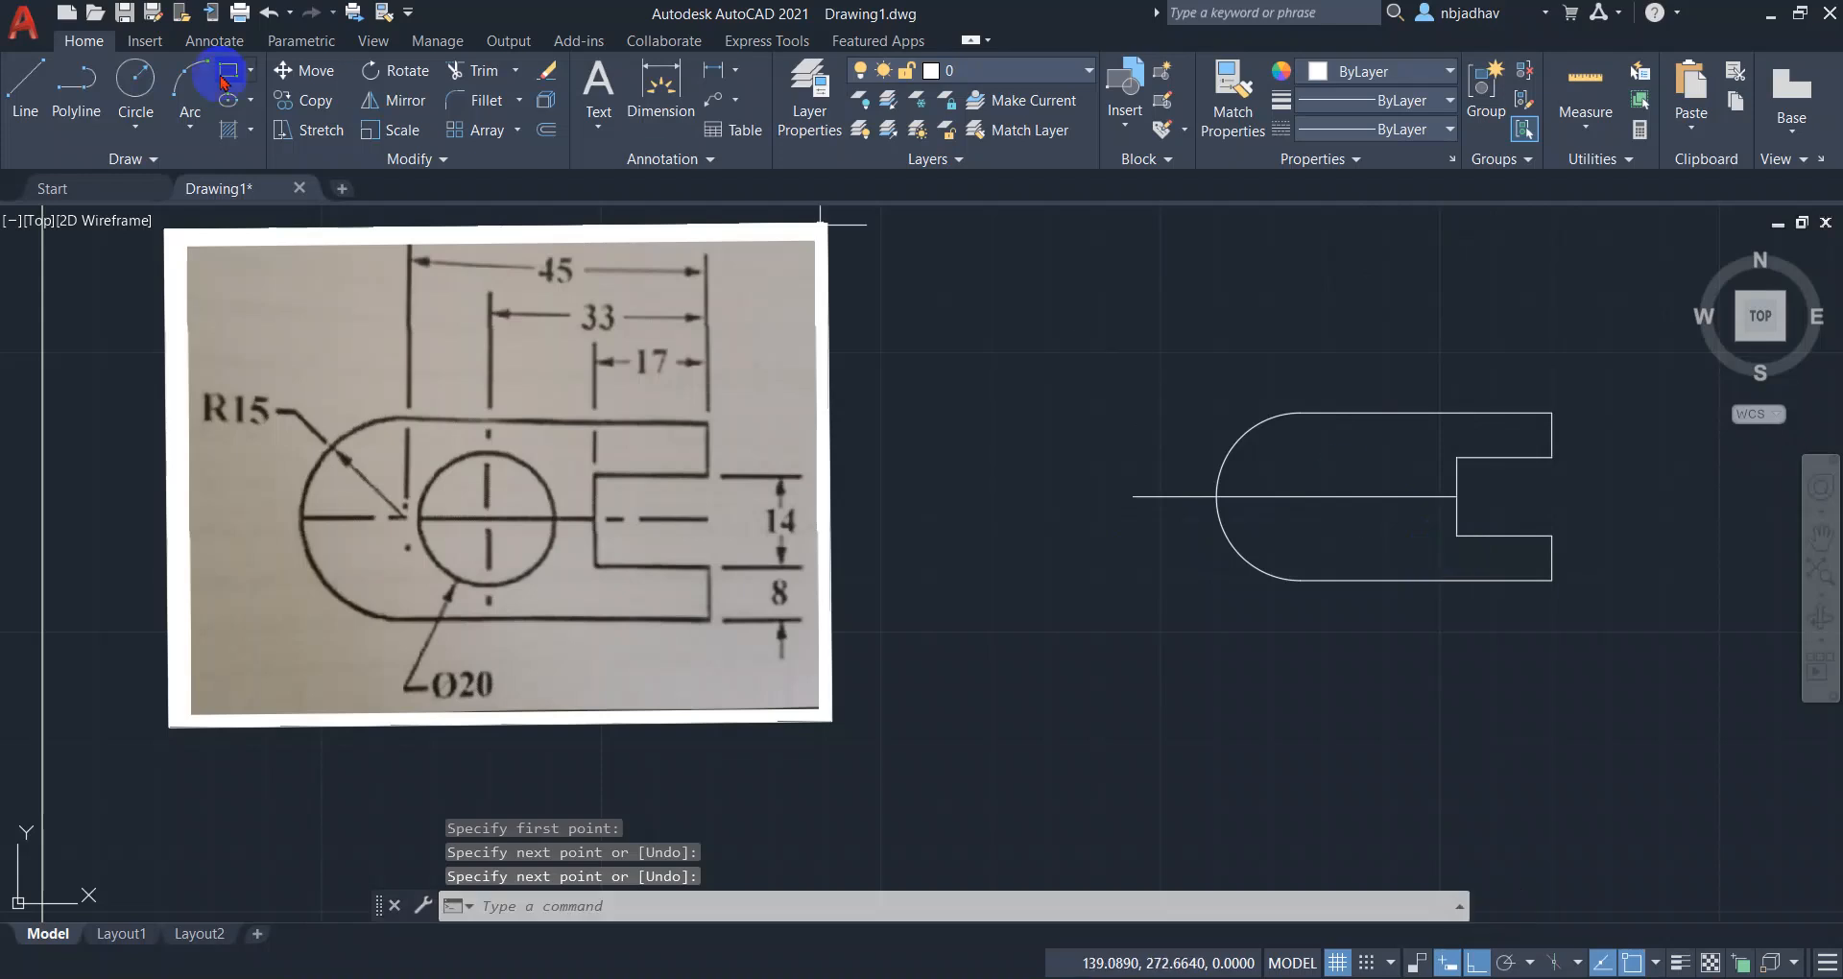
Draw a horizontal construction line 33 long leftward from the midpoint of the upper arm's right end.
{"action": "left_click", "coordinate": [37, 86]}
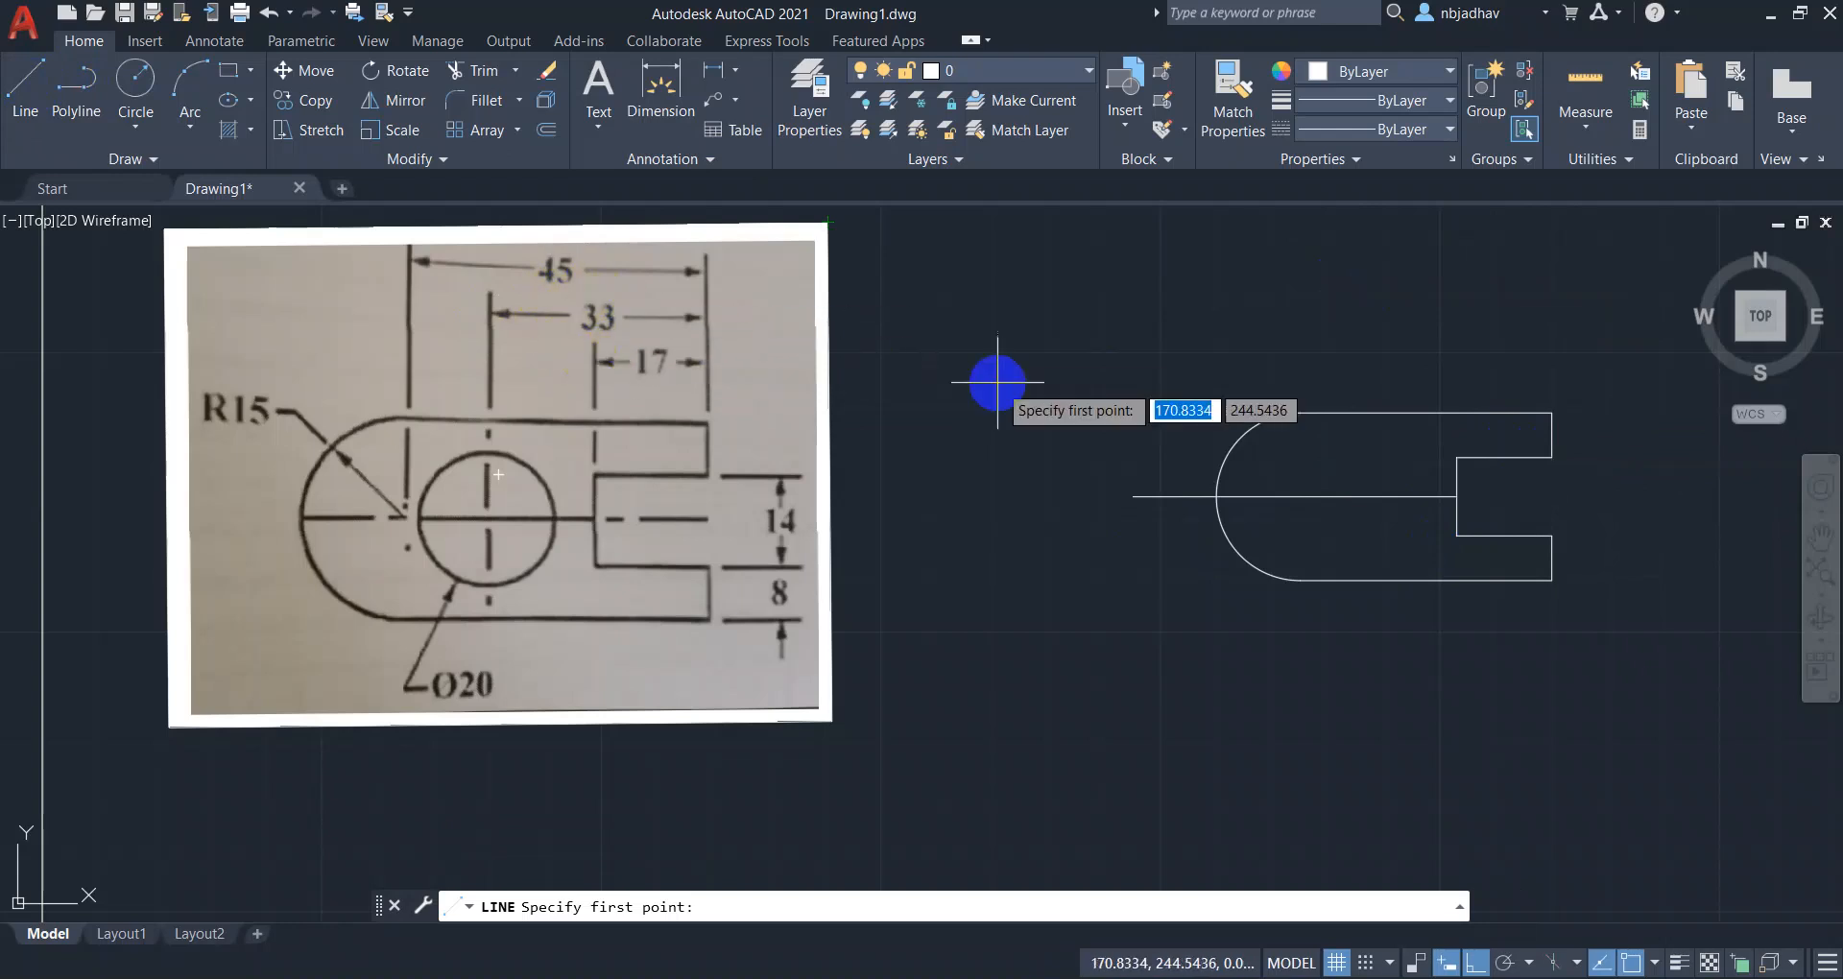
{"action": "left_click", "coordinate": [1552, 435]}
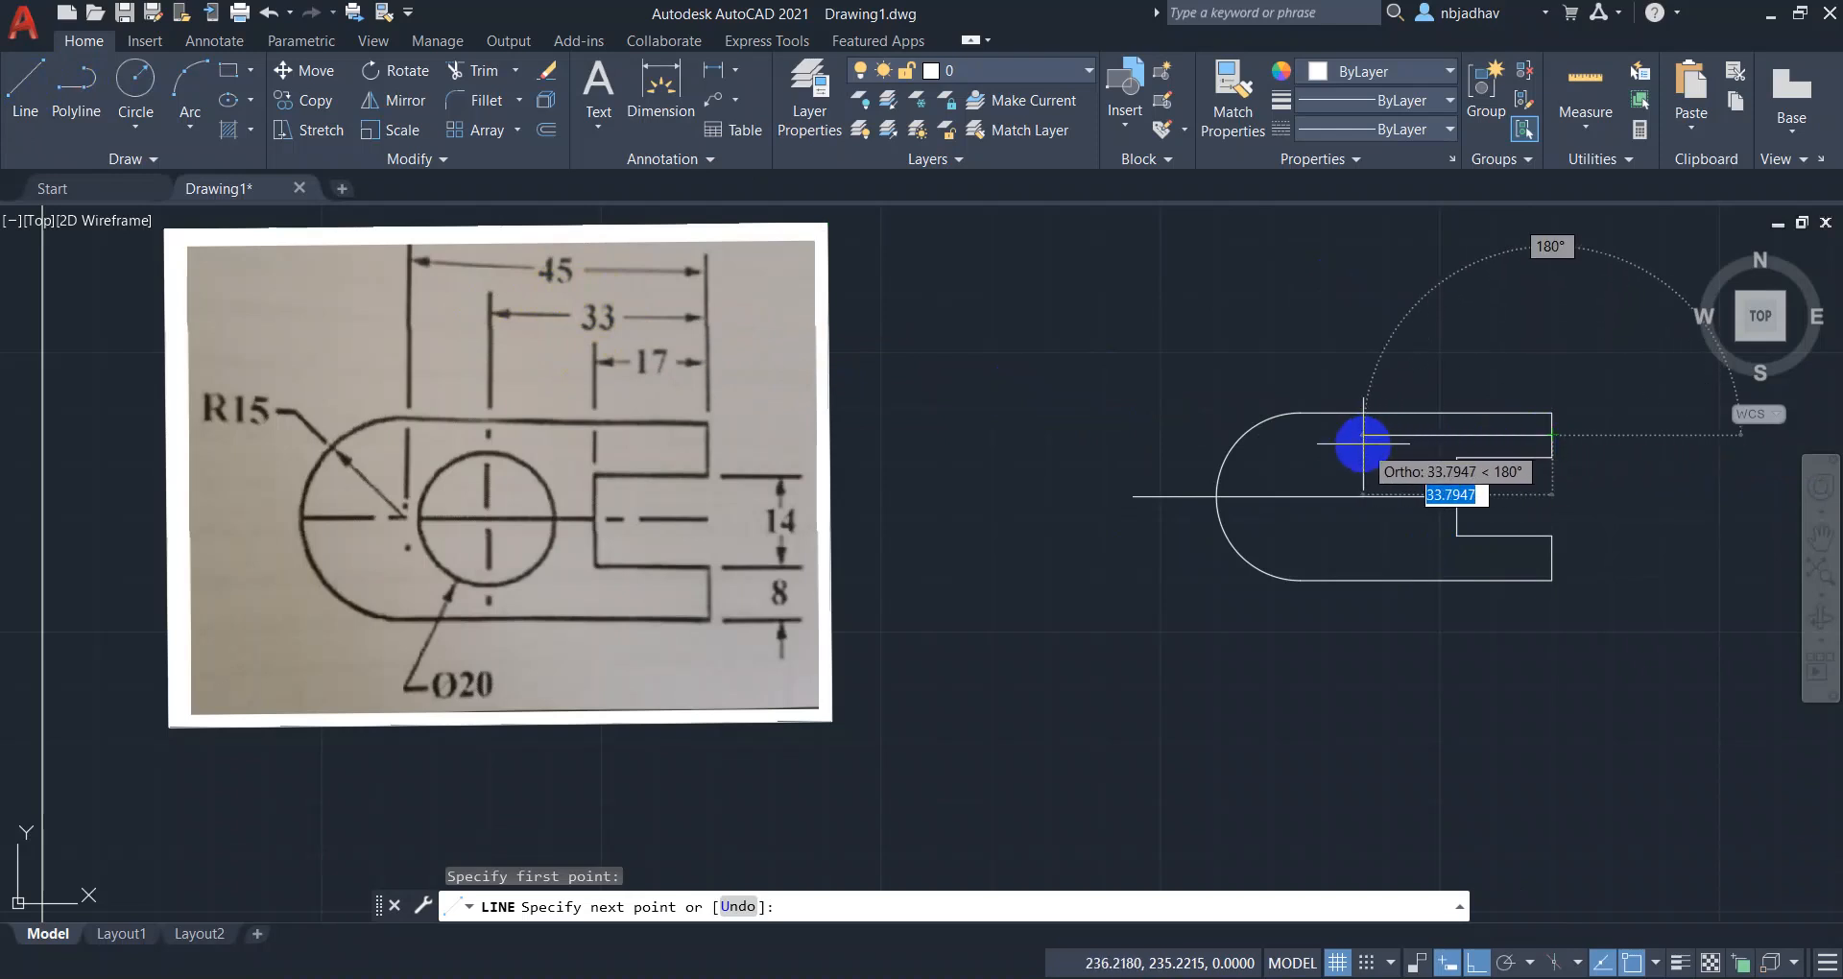
{"action": "type", "text": "3"}
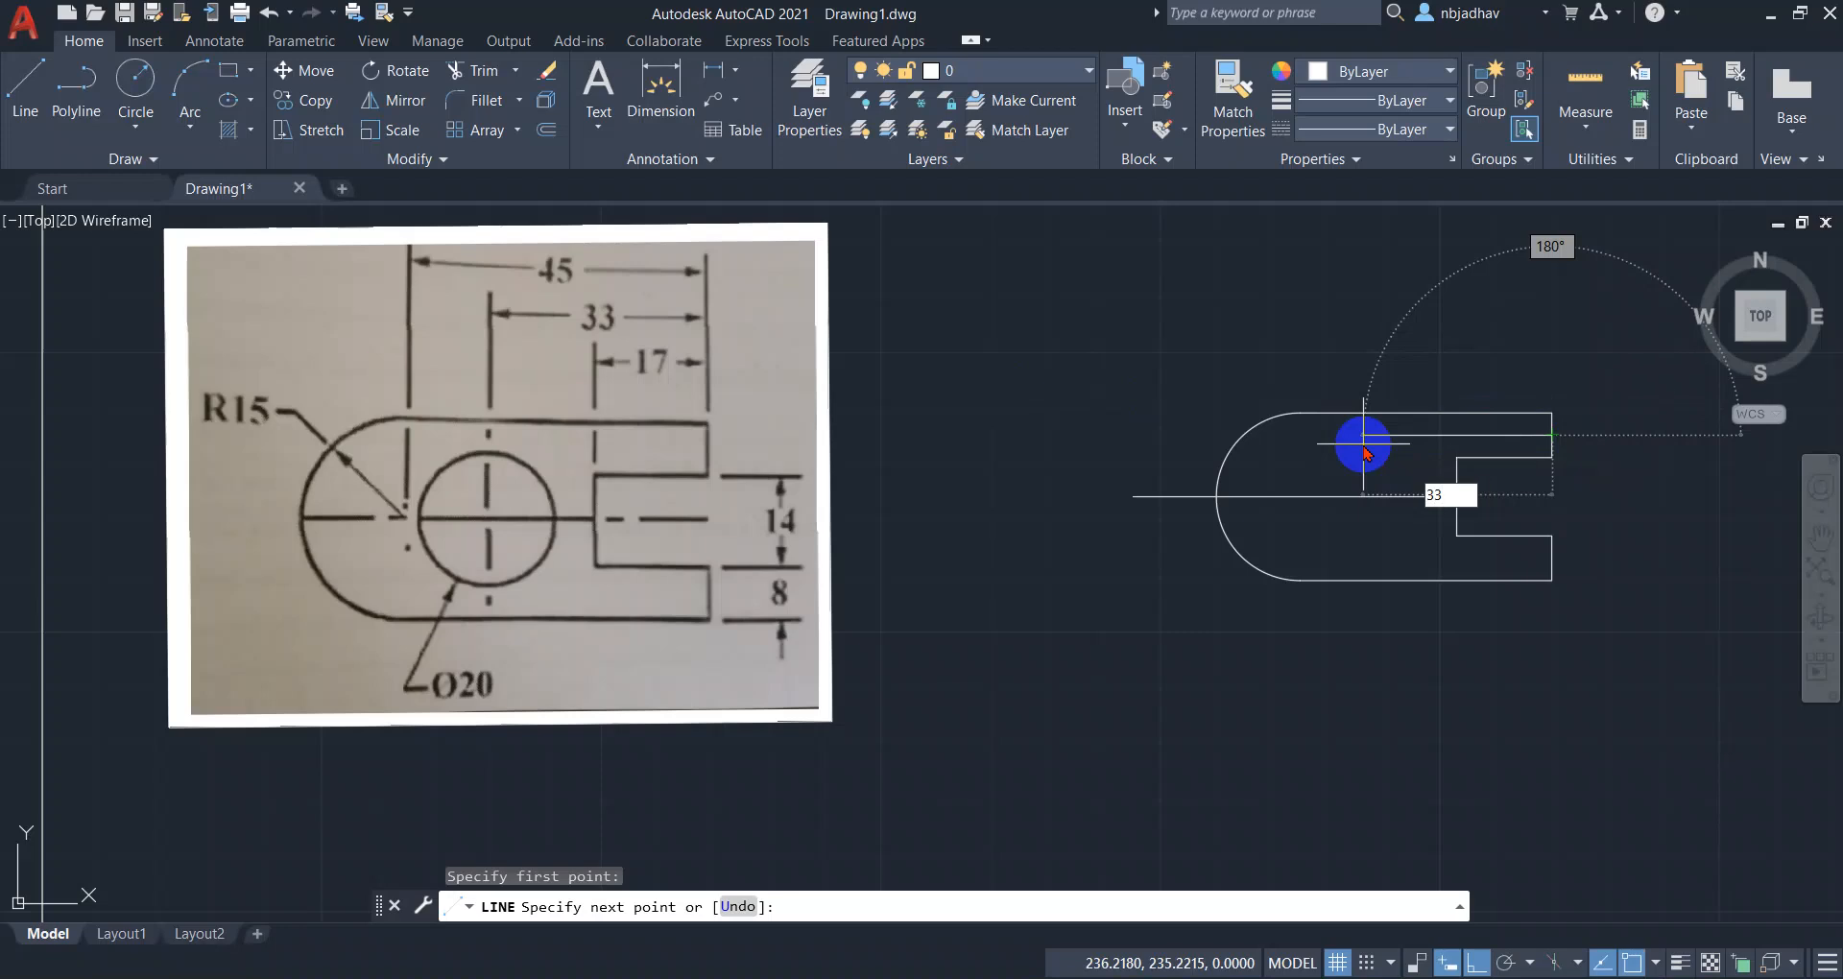
{"action": "type", "text": "3"}
{"action": "key", "text": "Return"}
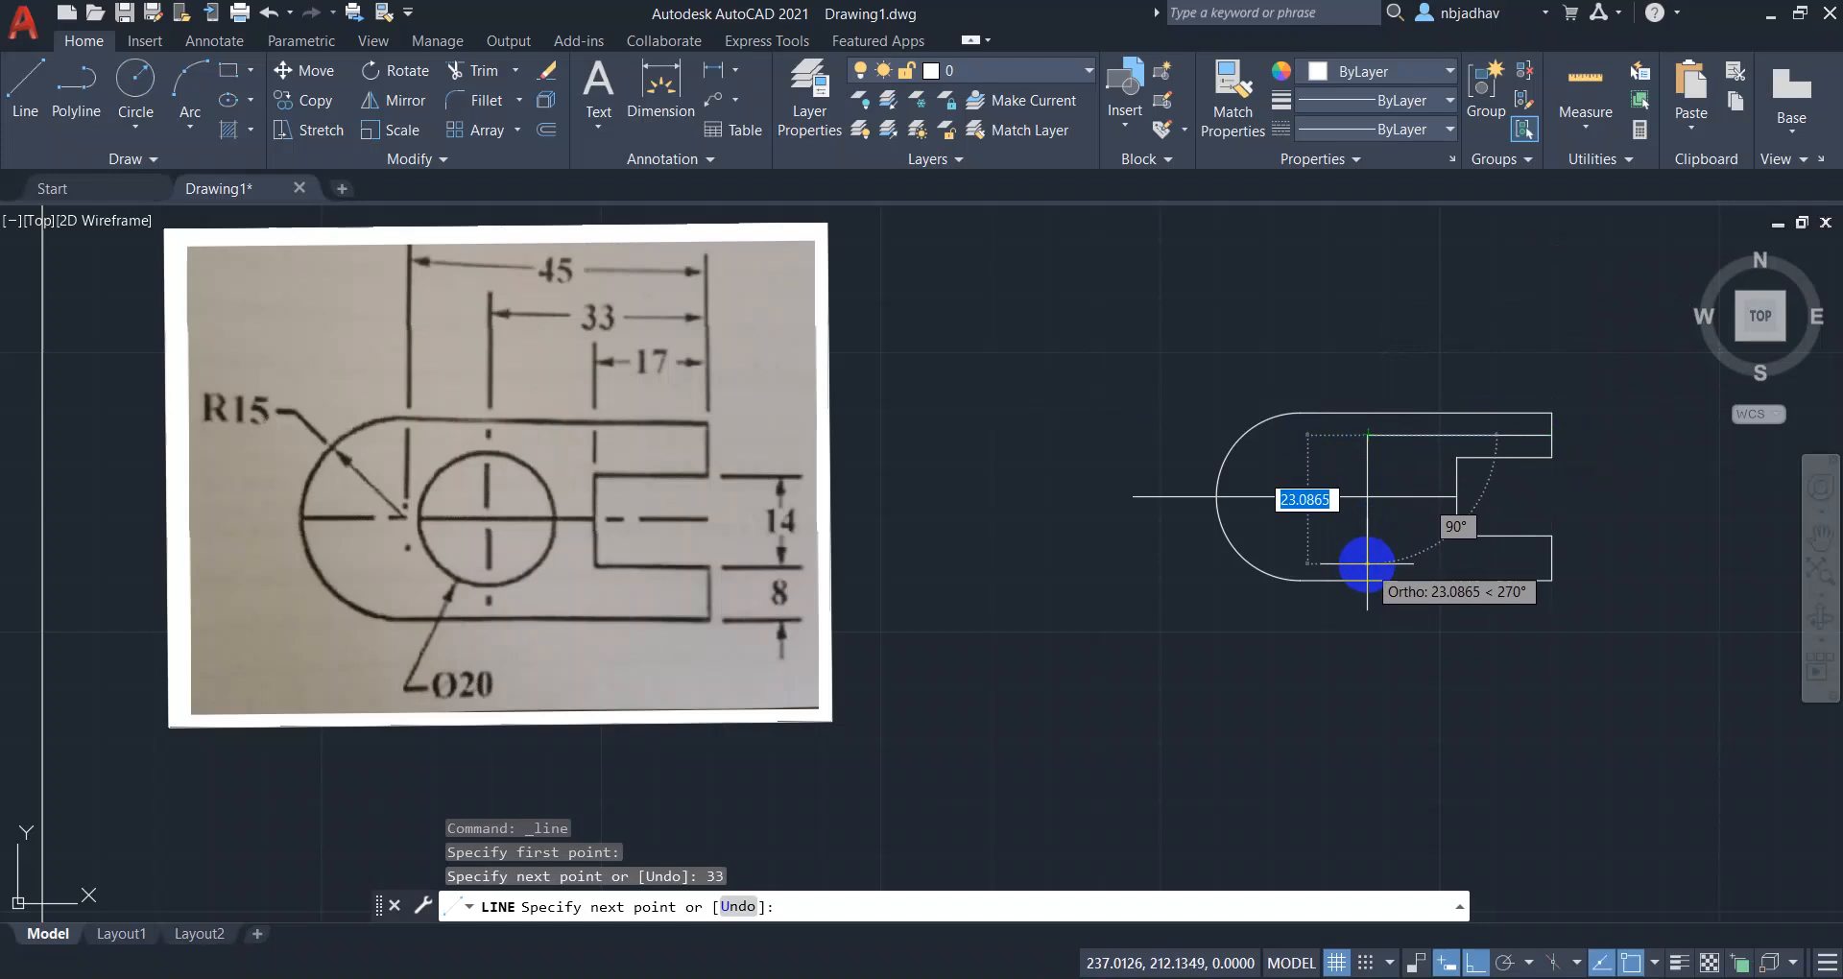
{"action": "key", "text": "Return"}
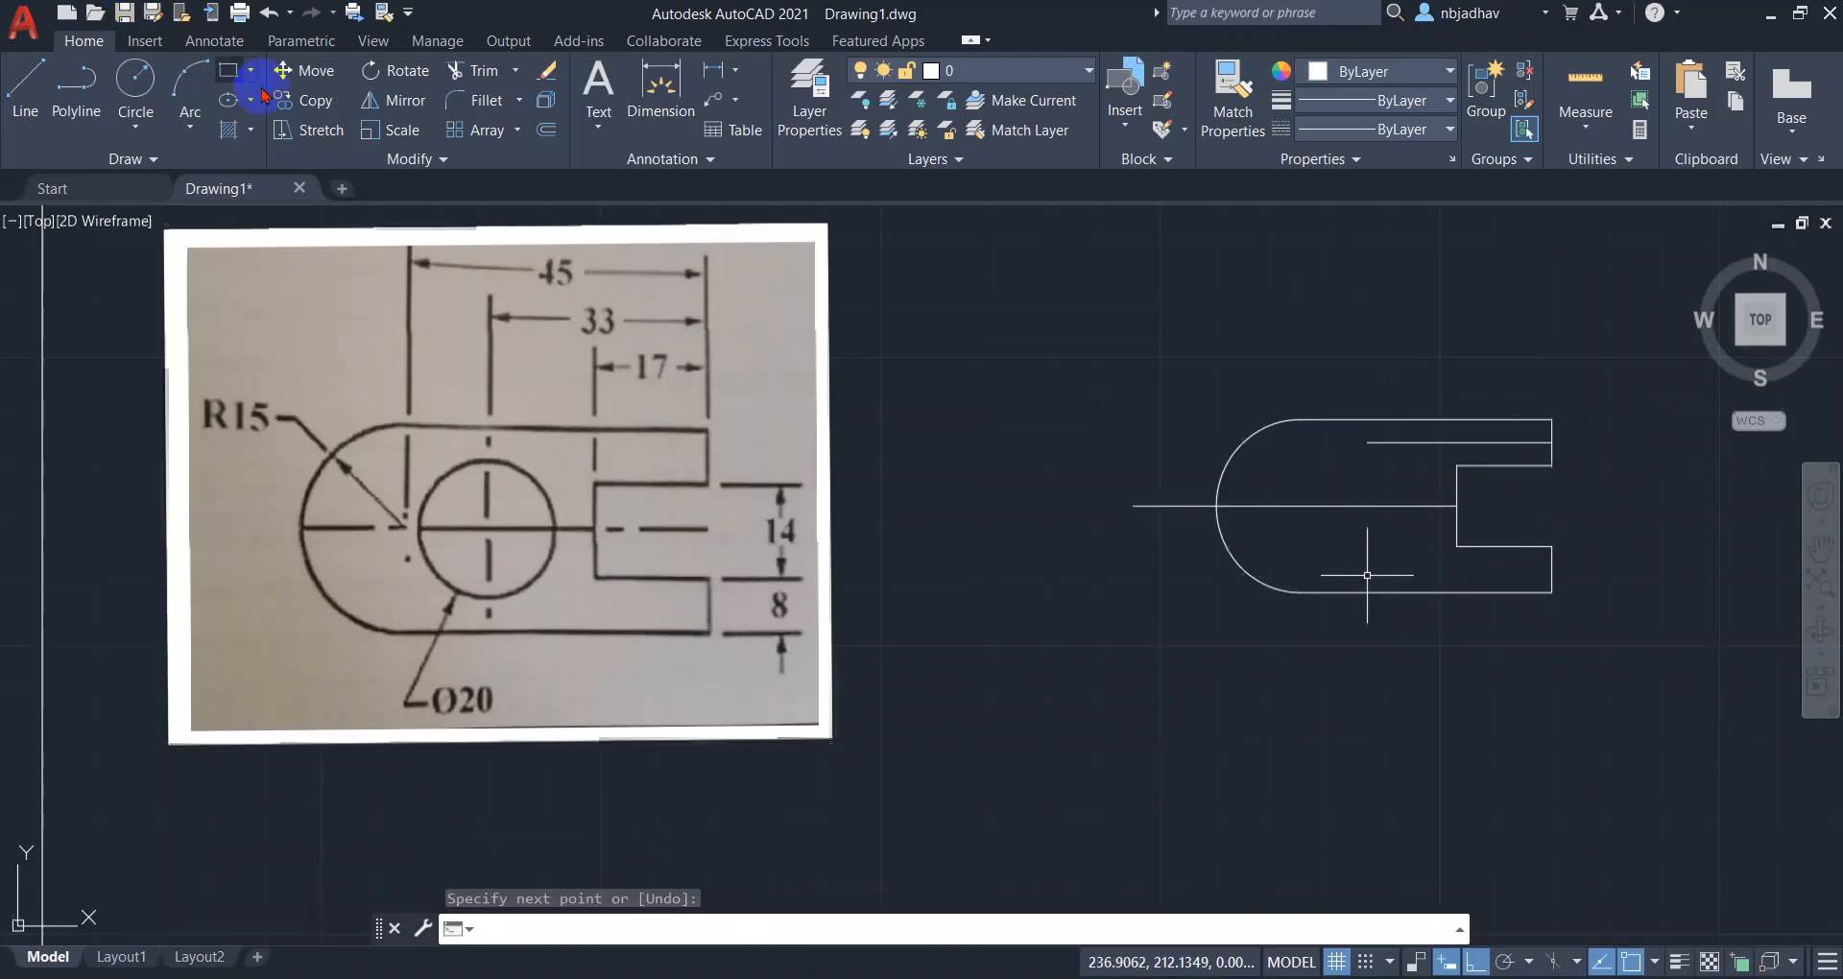
Draw a vertical construction line about 19 long down from the 33-long line's left end, crossing the centerline.
{"action": "left_click", "coordinate": [30, 88]}
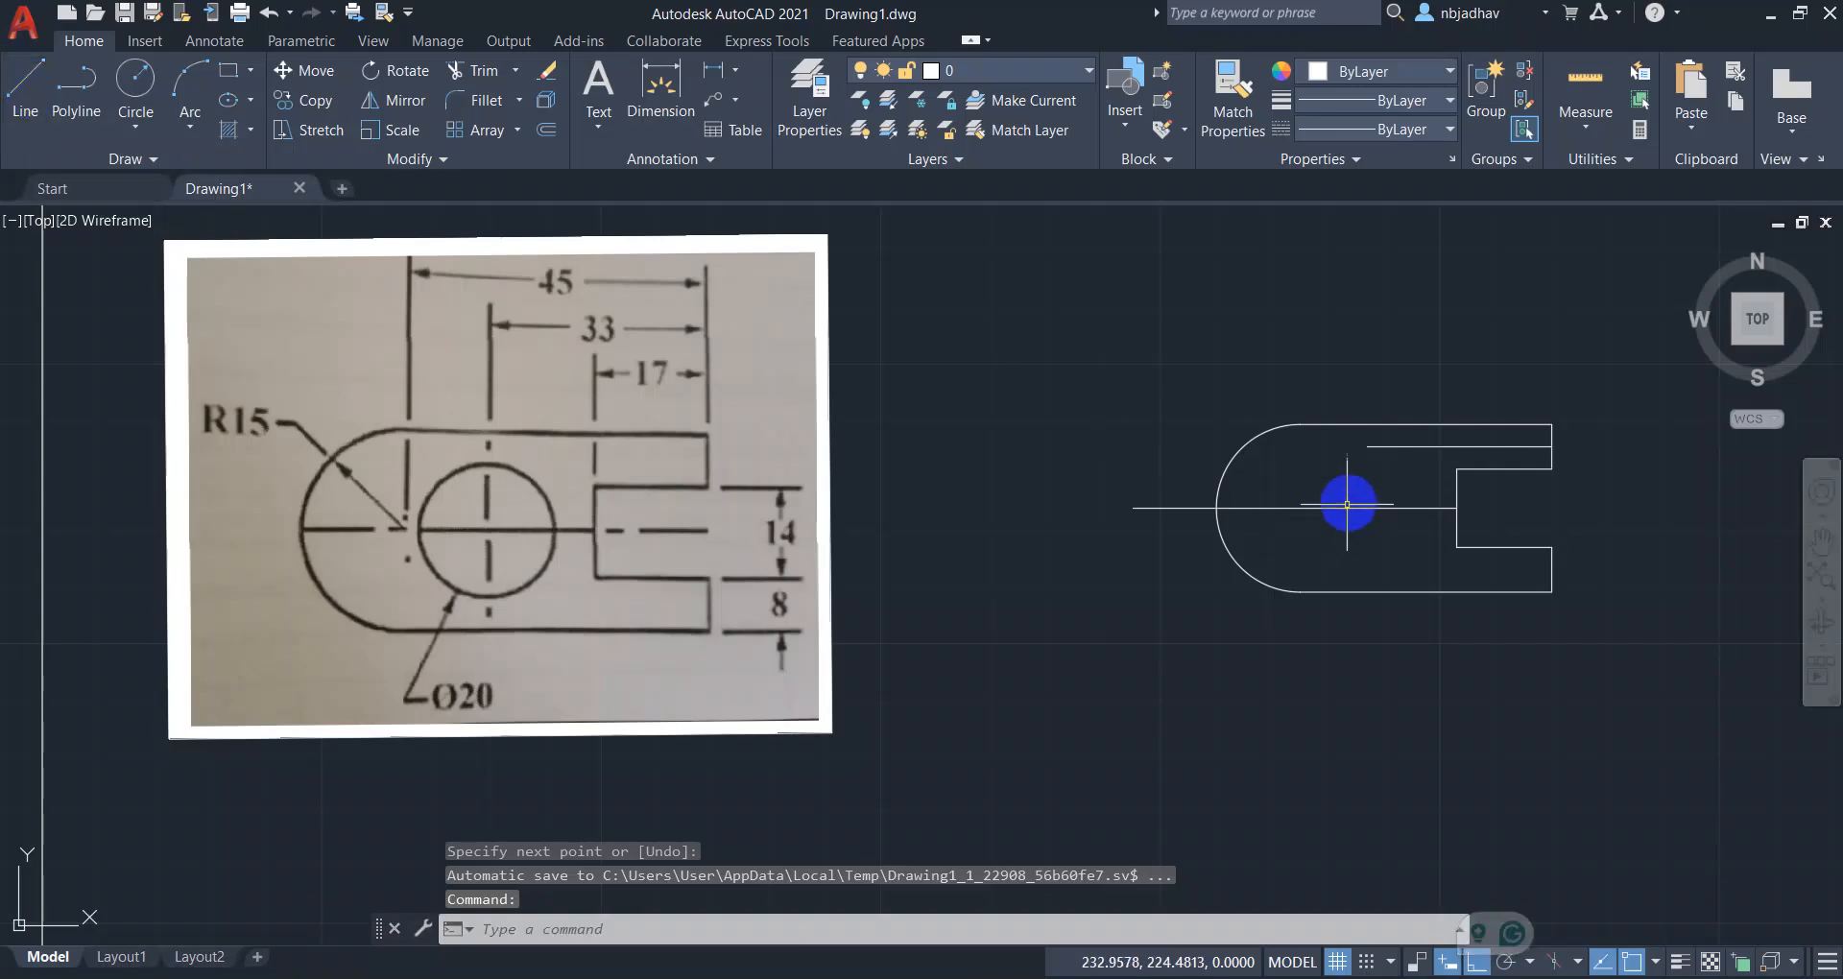
{"action": "scroll", "coordinate": [1368, 449], "scroll_direction": "up", "scroll_amount": 6}
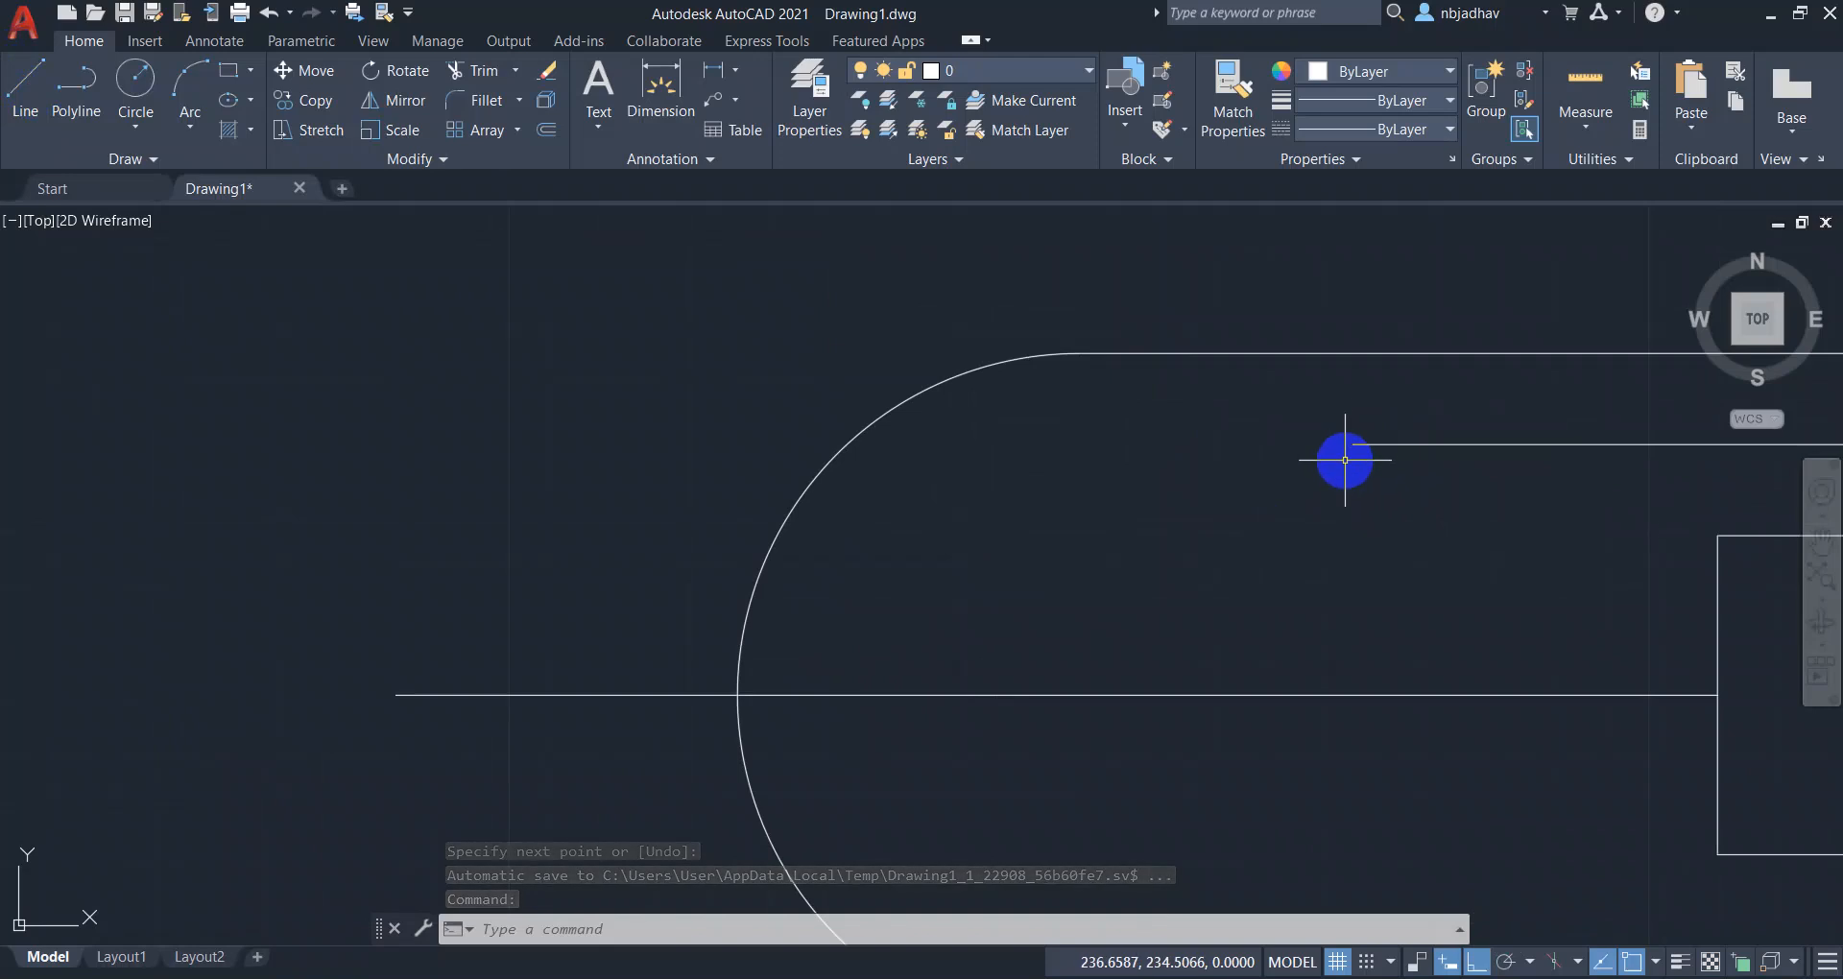
{"action": "key", "text": "Escape"}
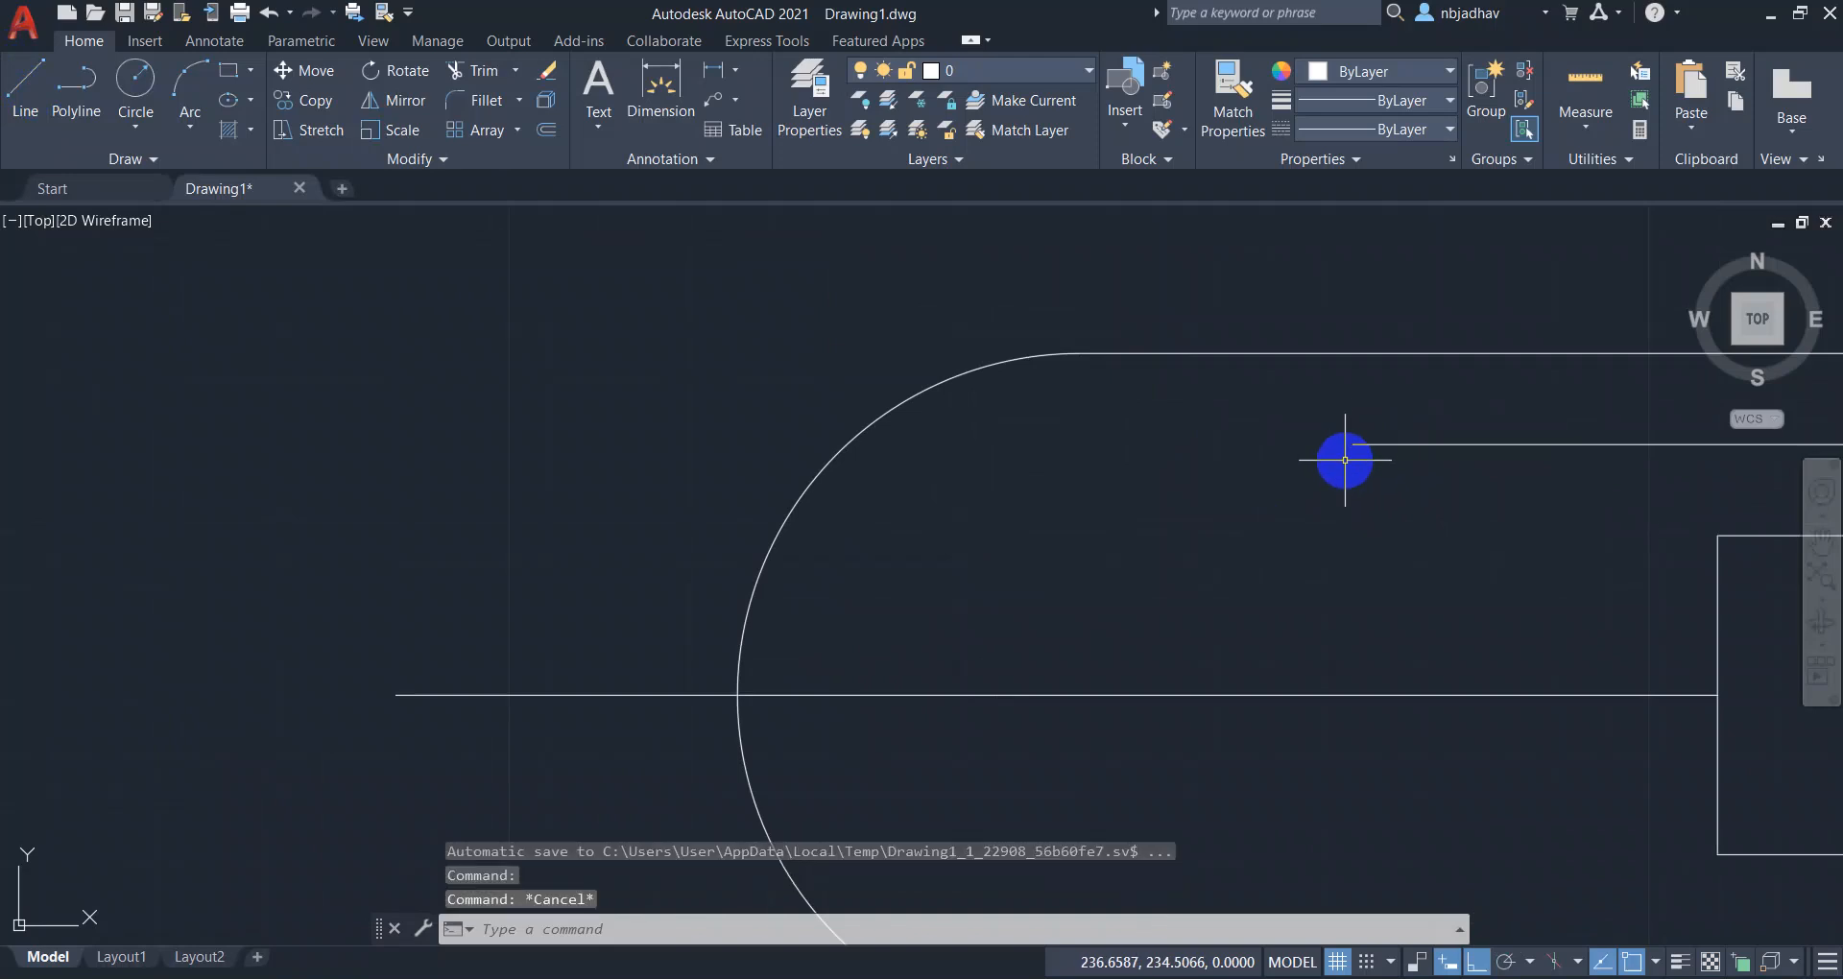
{"action": "left_click", "coordinate": [25, 86]}
{"action": "left_click", "coordinate": [1352, 444]}
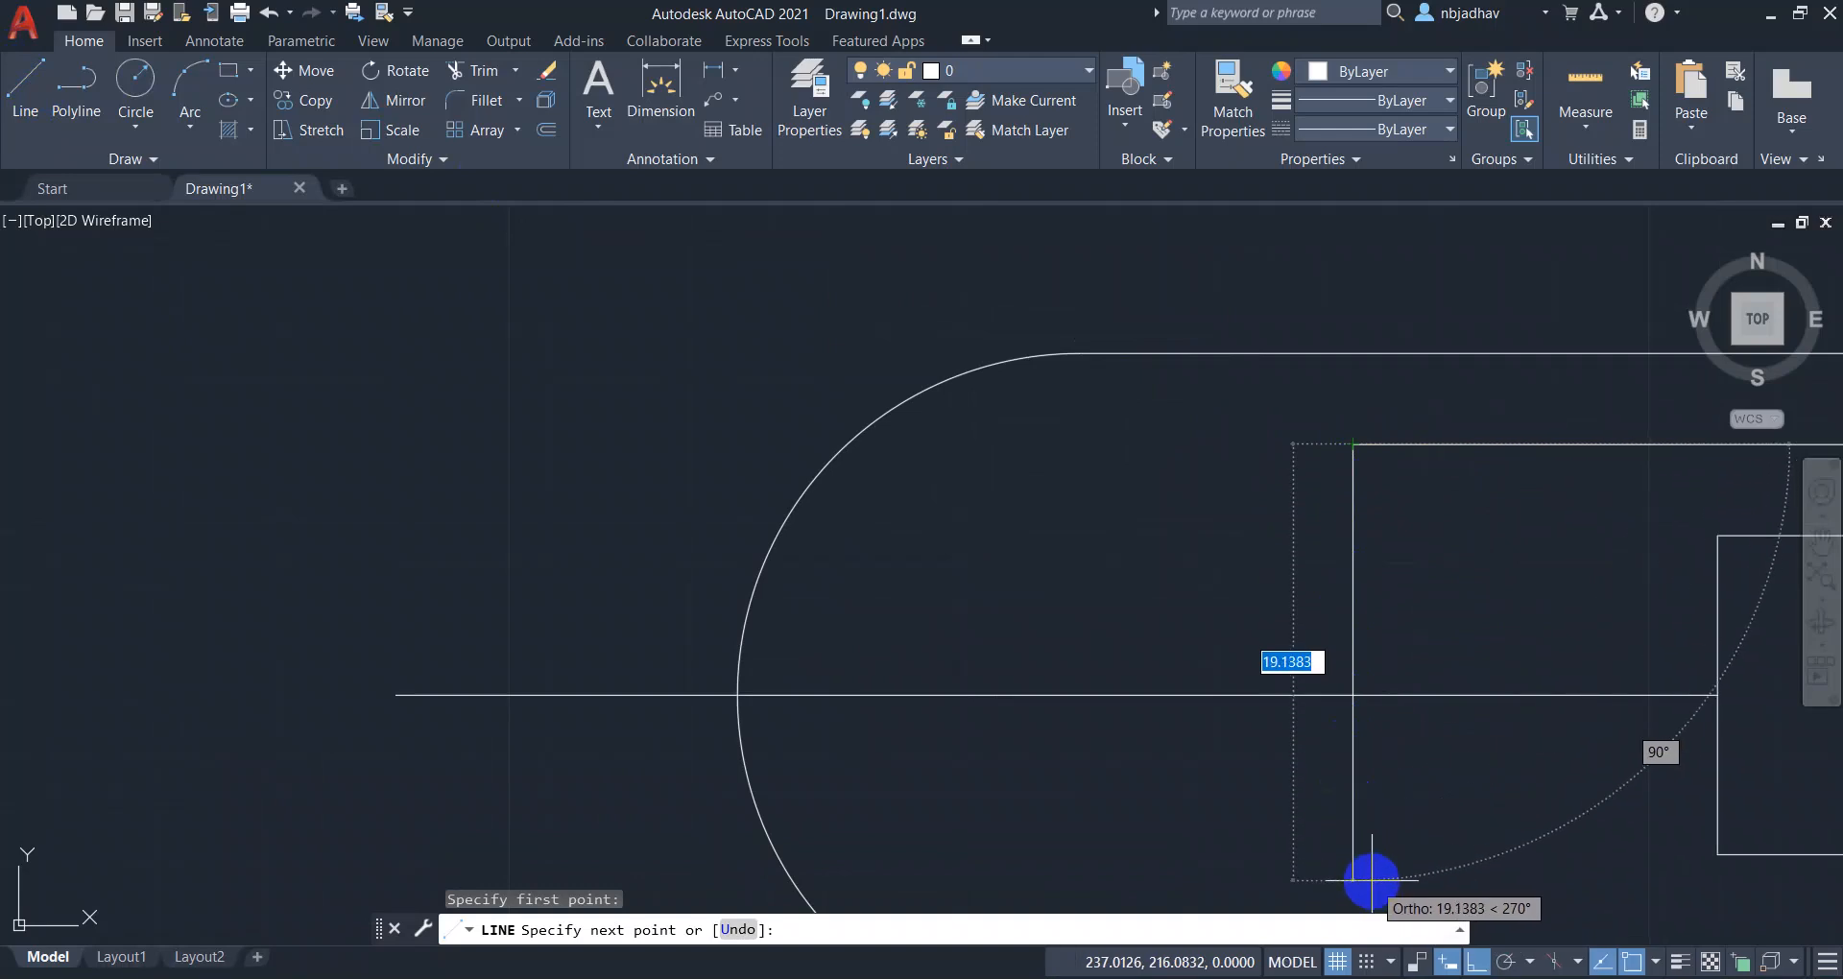
{"action": "left_click", "coordinate": [1372, 879]}
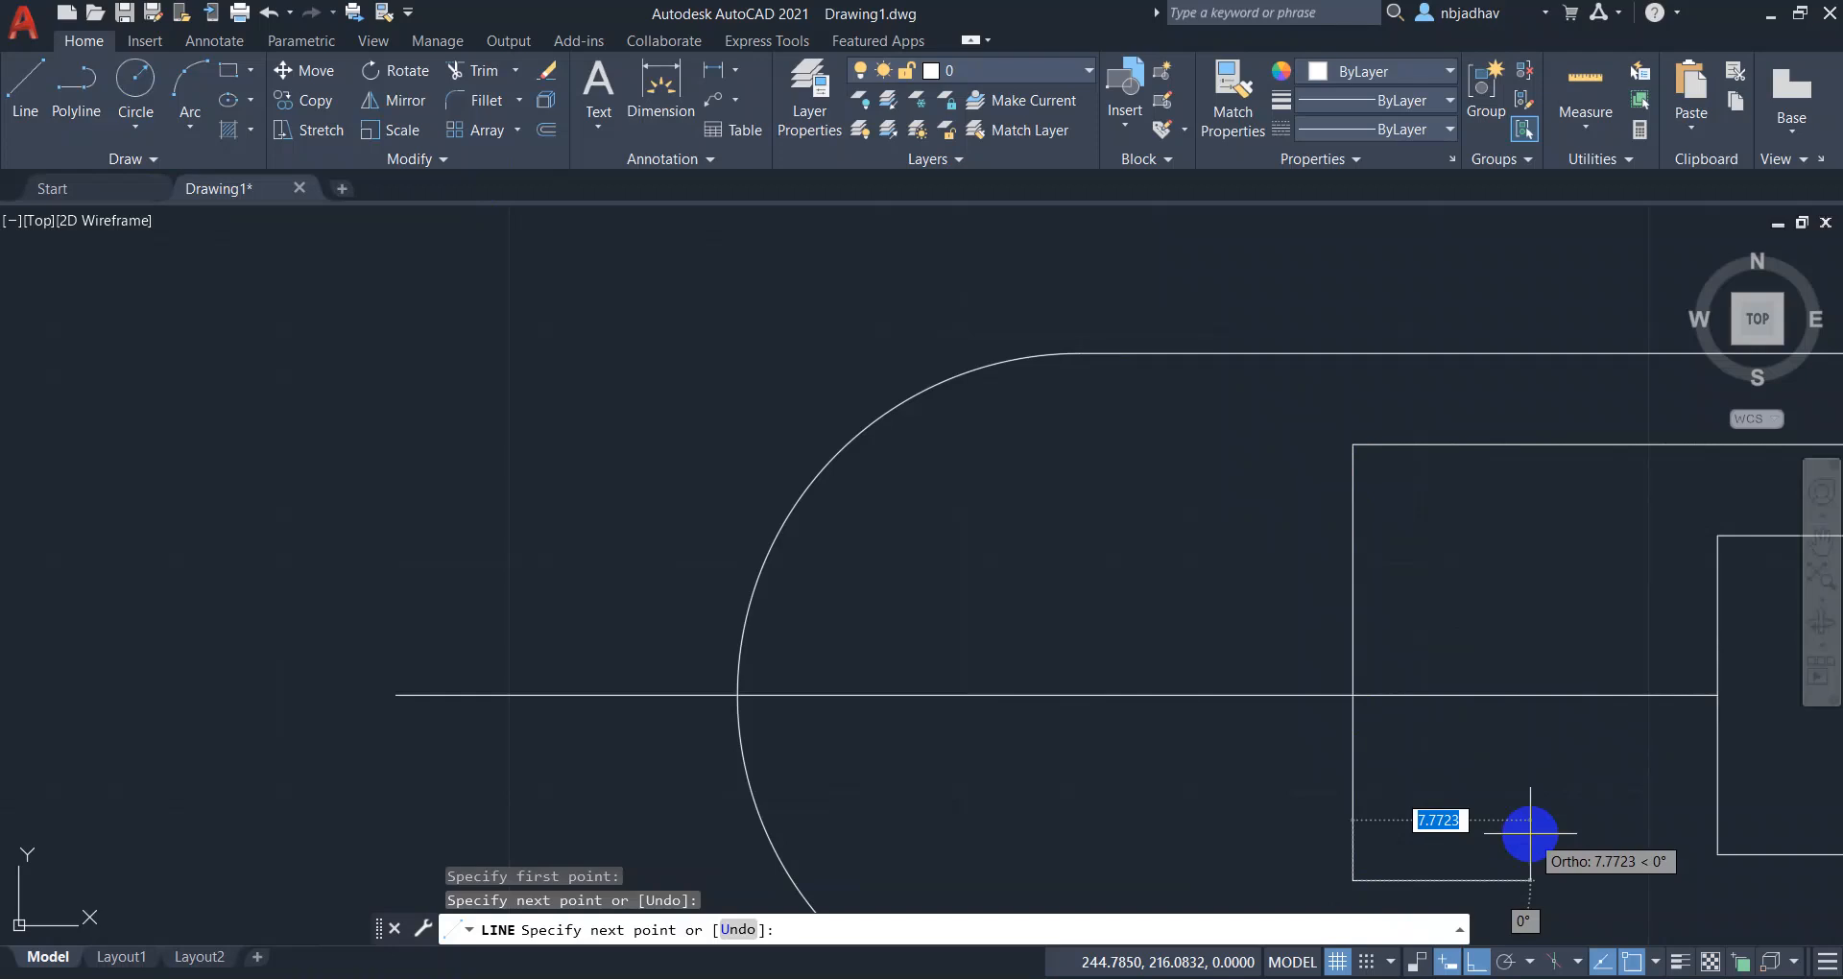
{"action": "scroll", "coordinate": [1531, 833], "scroll_direction": "down", "scroll_amount": 4}
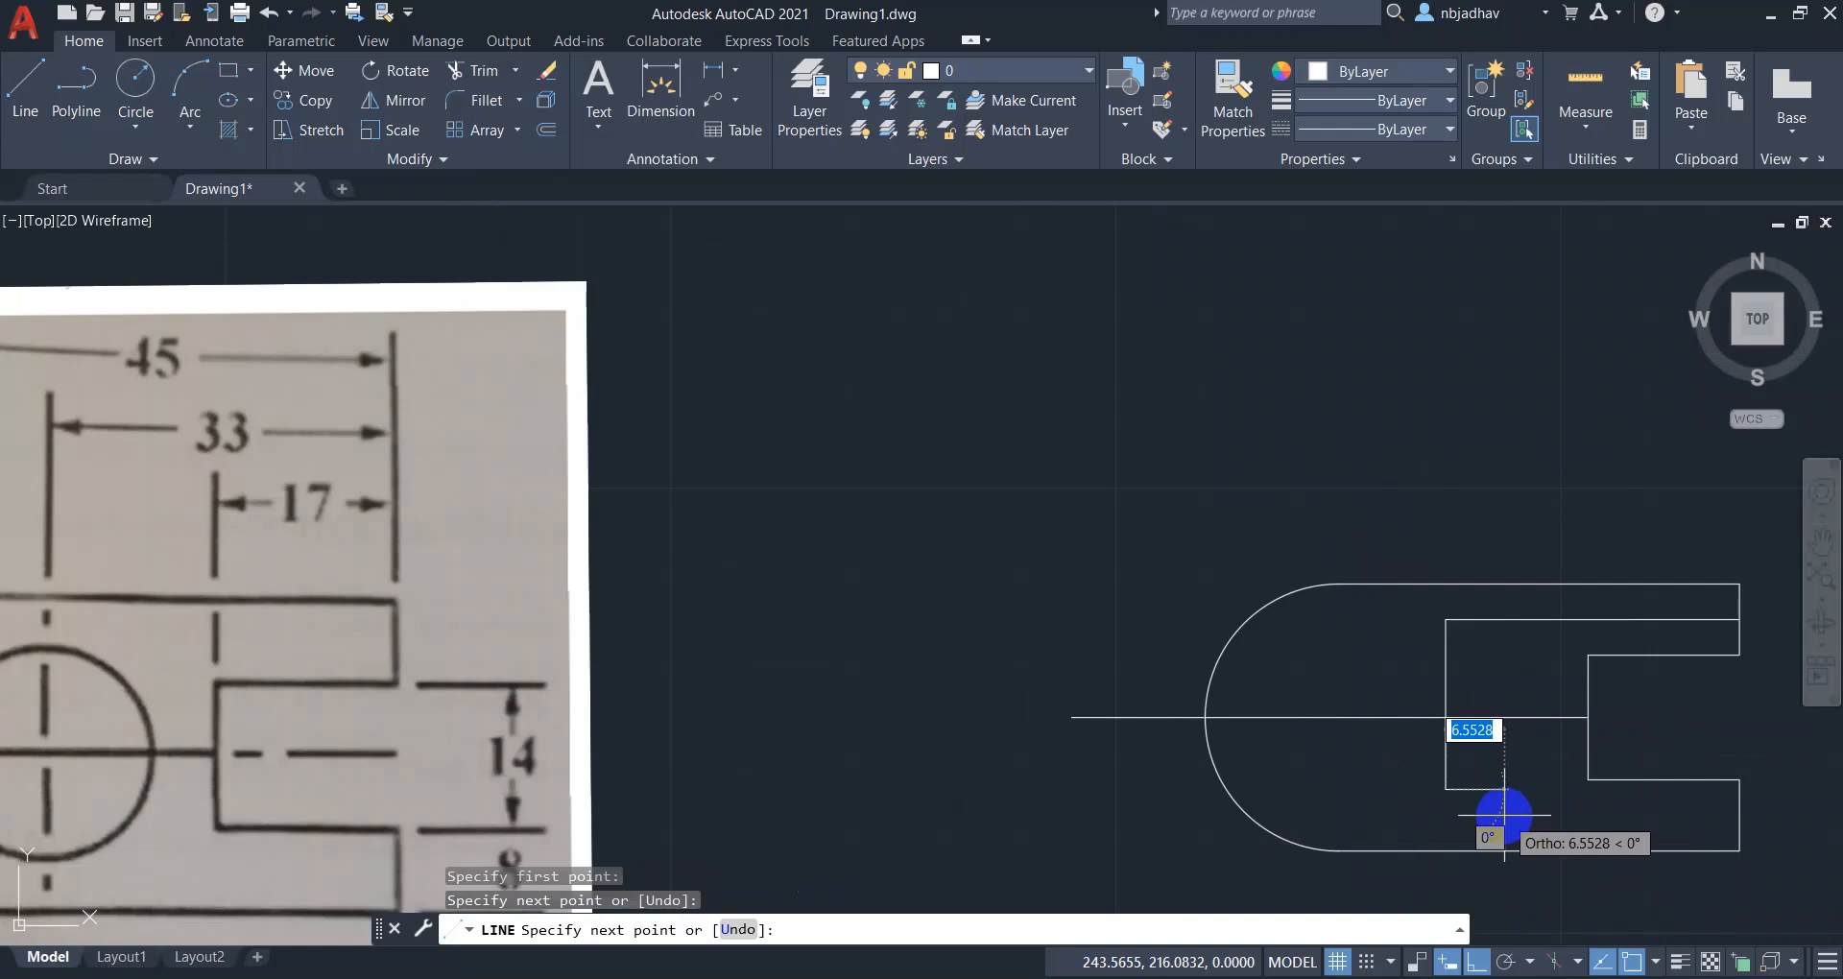
{"action": "key", "text": "Return"}
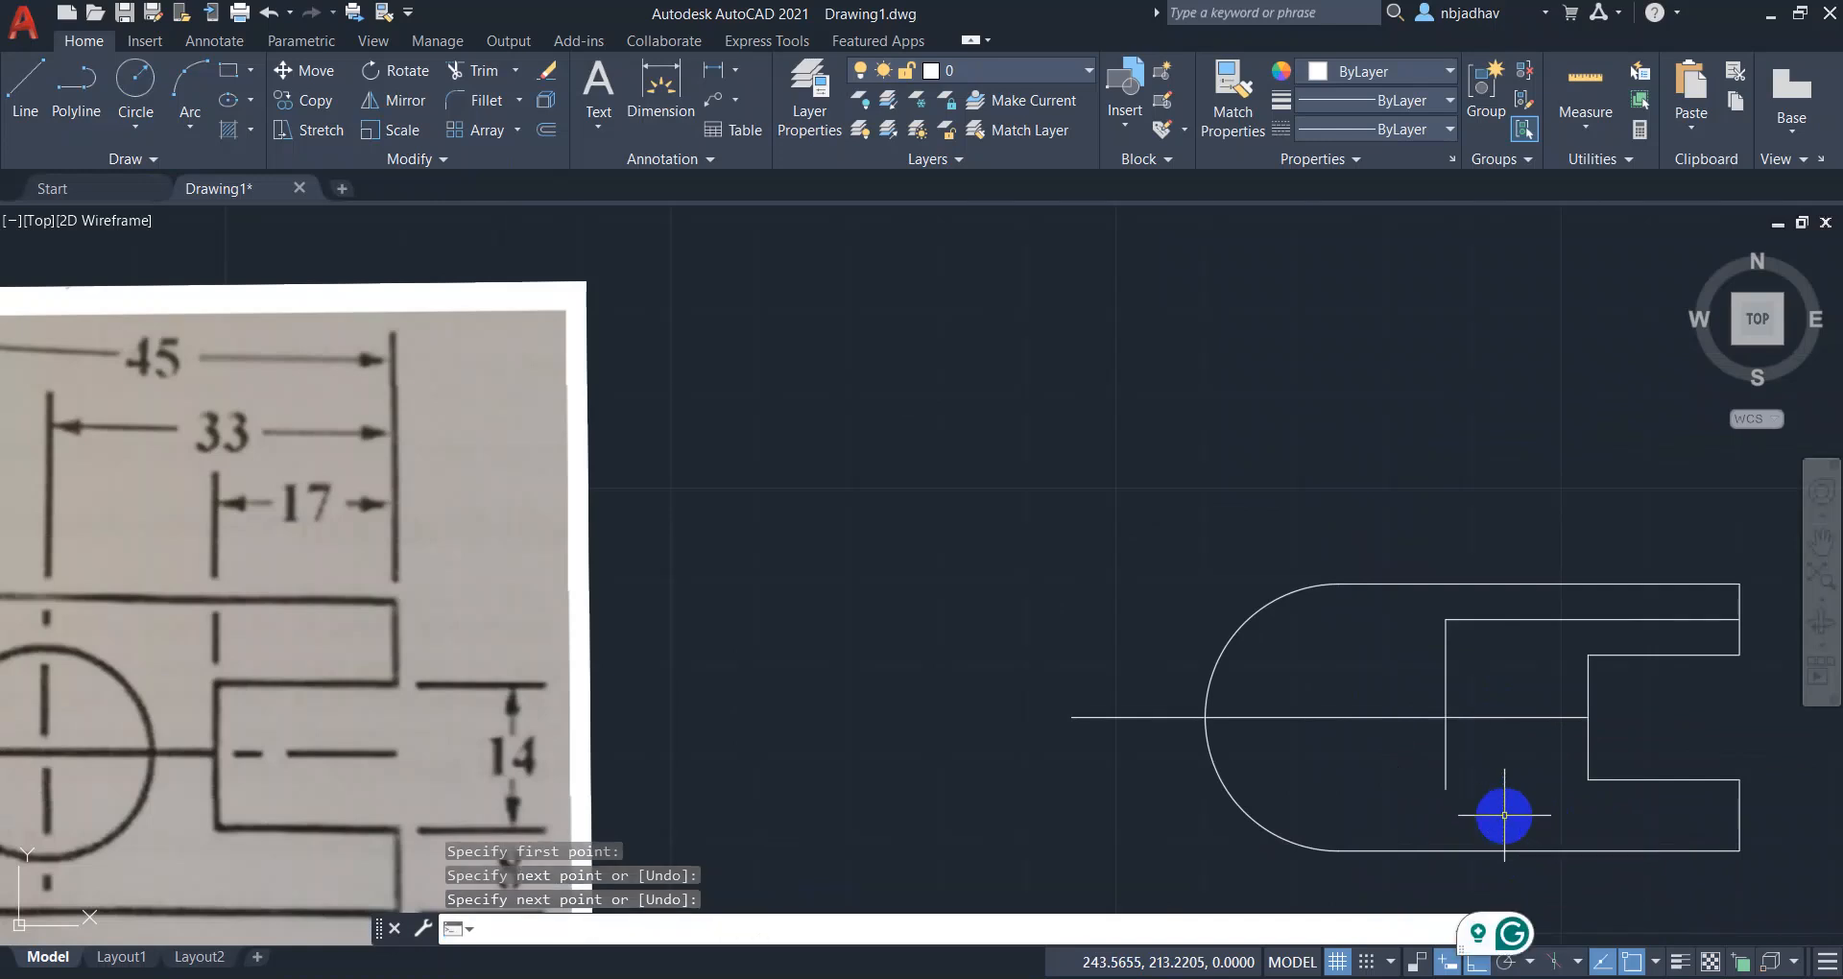
Draw a 20-diameter circle centered where the vertical construction line crosses the horizontal centerline.
{"action": "scroll", "coordinate": [1421, 626], "scroll_direction": "down", "scroll_amount": 4}
{"action": "scroll", "coordinate": [1077, 692], "scroll_direction": "up", "scroll_amount": 2}
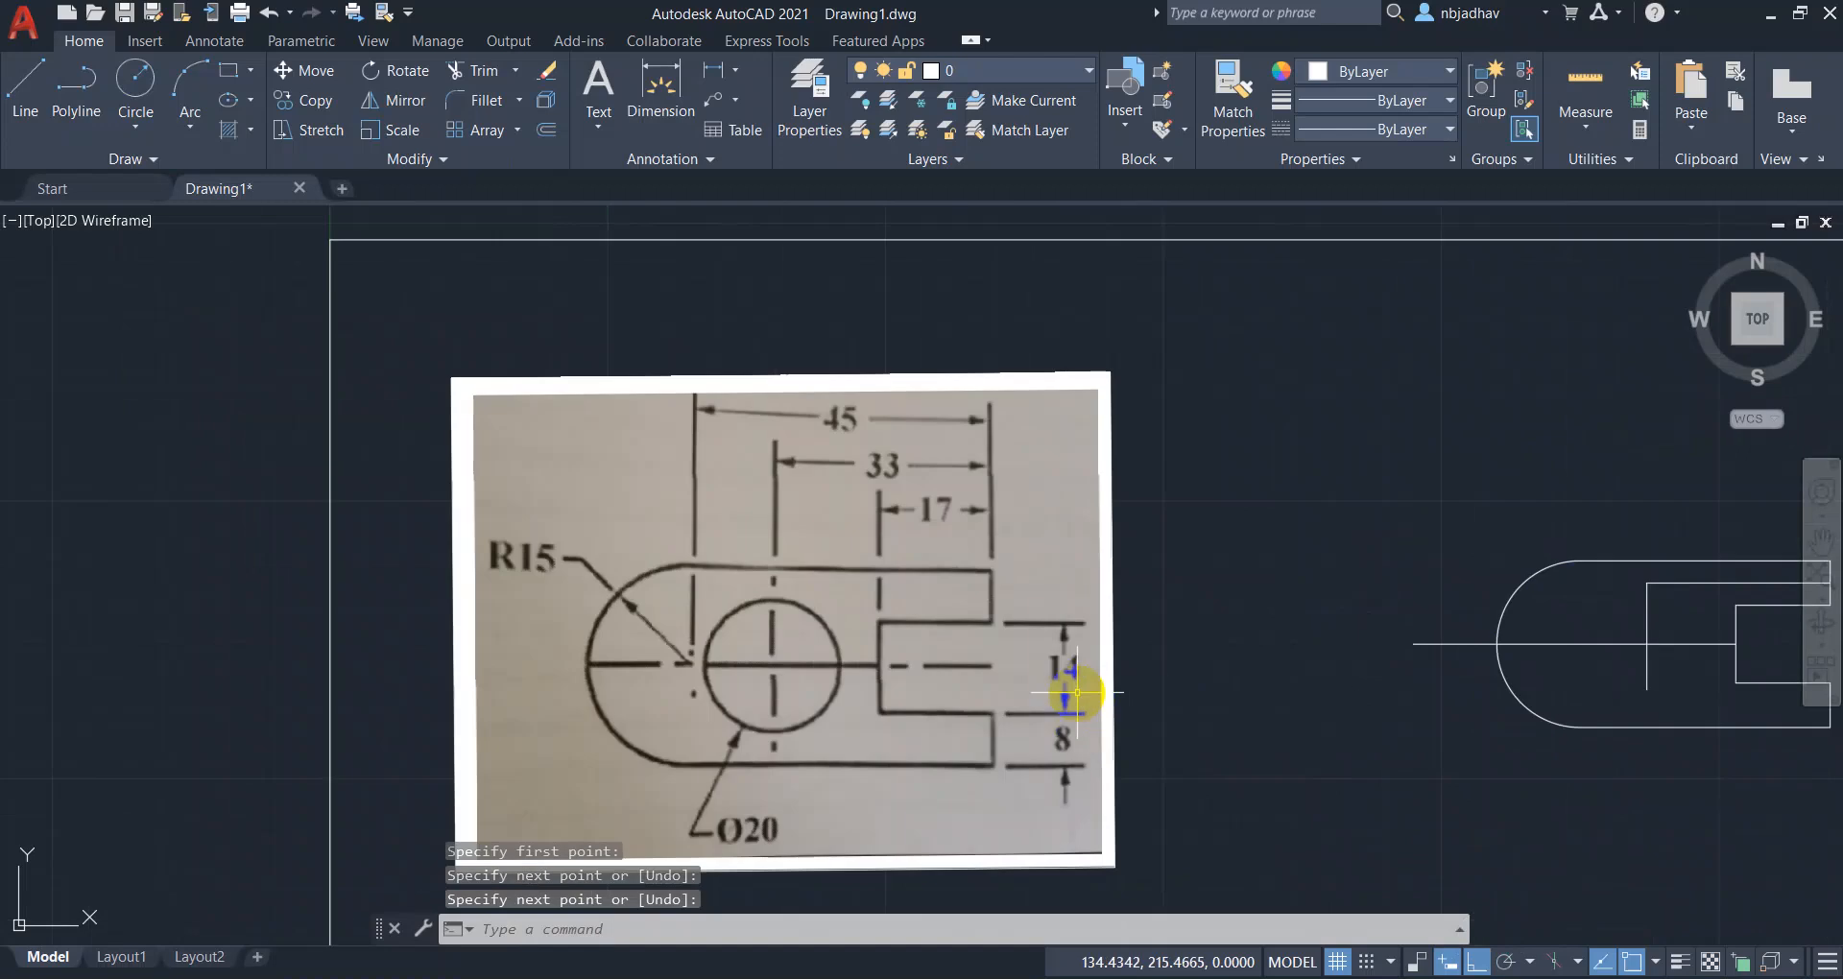
{"action": "middle_click_drag", "start_coordinate": [1362, 700], "coordinate": [1275, 618]}
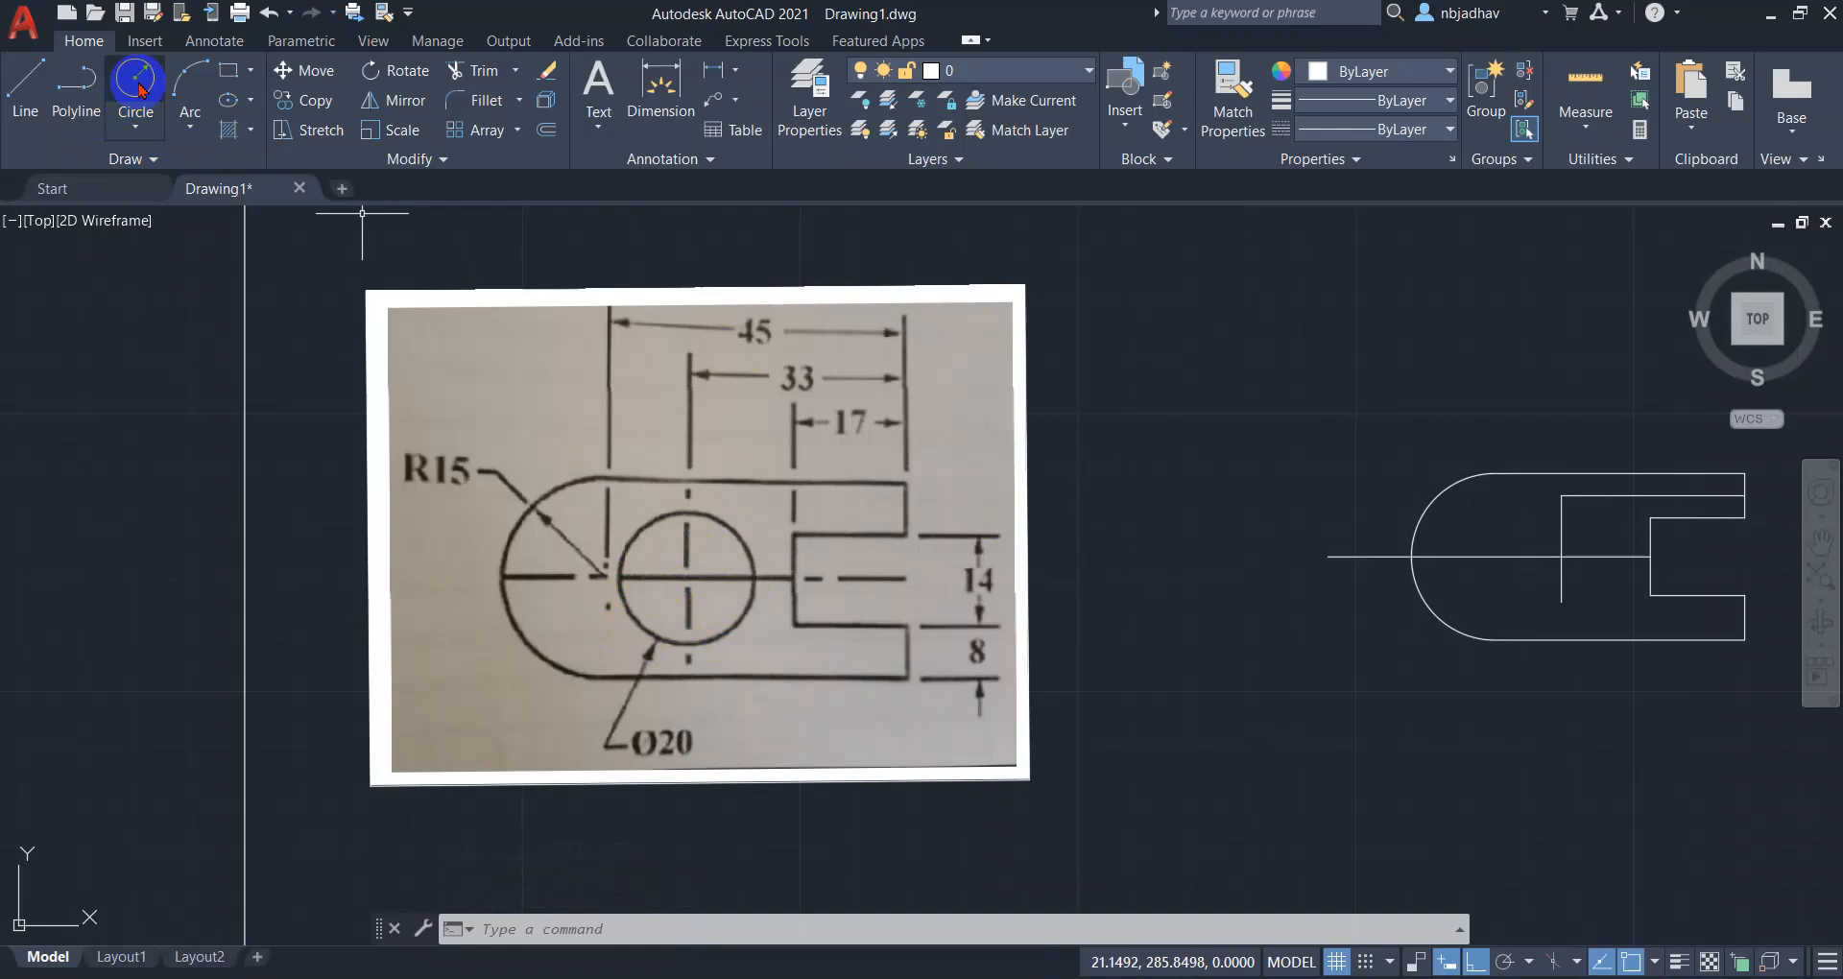
{"action": "left_click", "coordinate": [141, 131]}
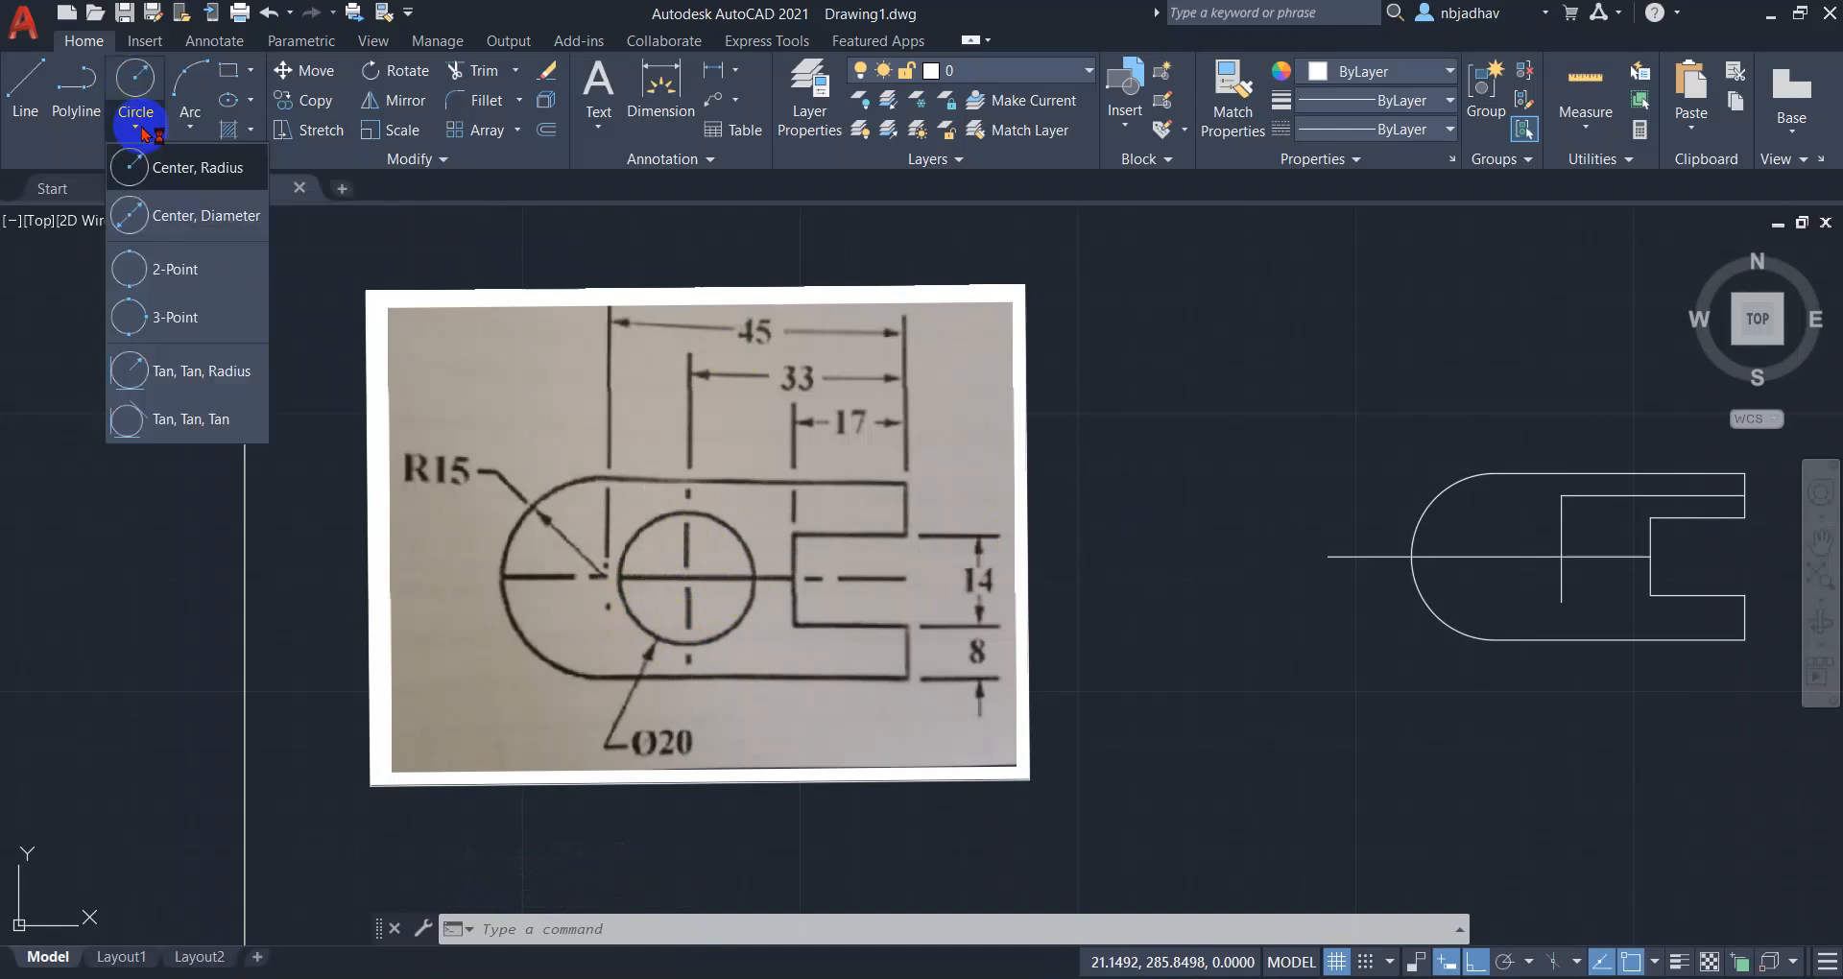
{"action": "left_click", "coordinate": [191, 219]}
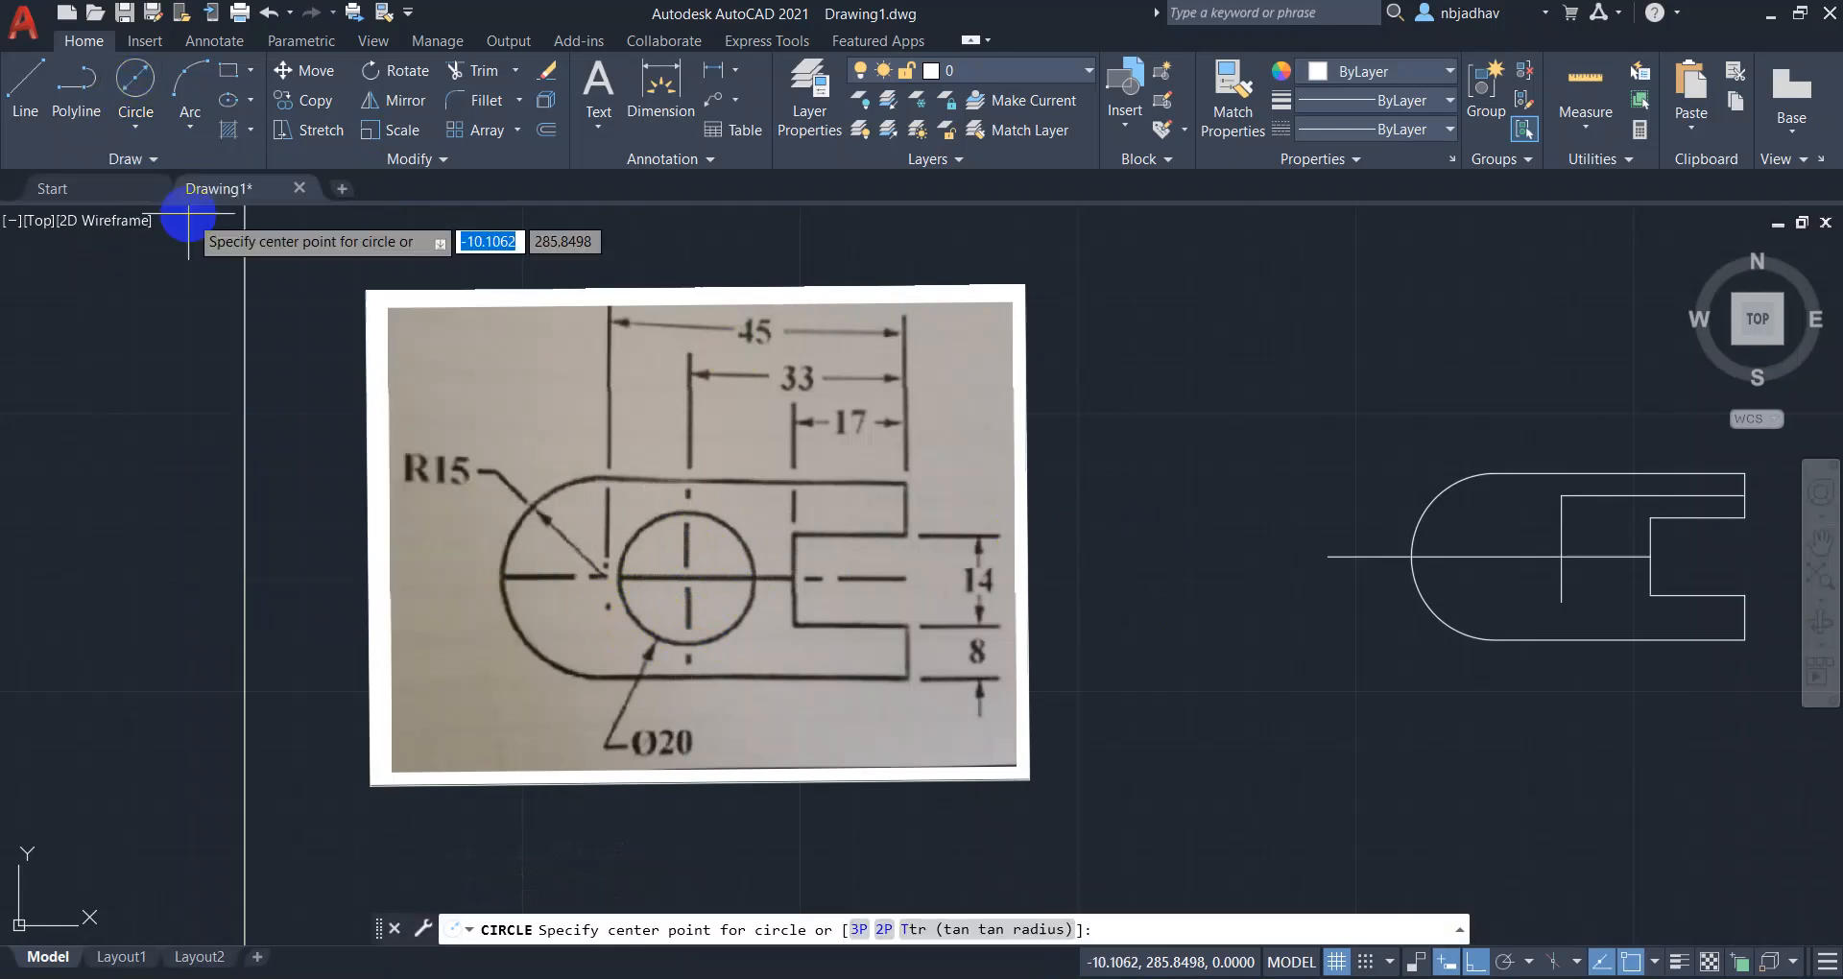
{"action": "left_click", "coordinate": [1562, 557]}
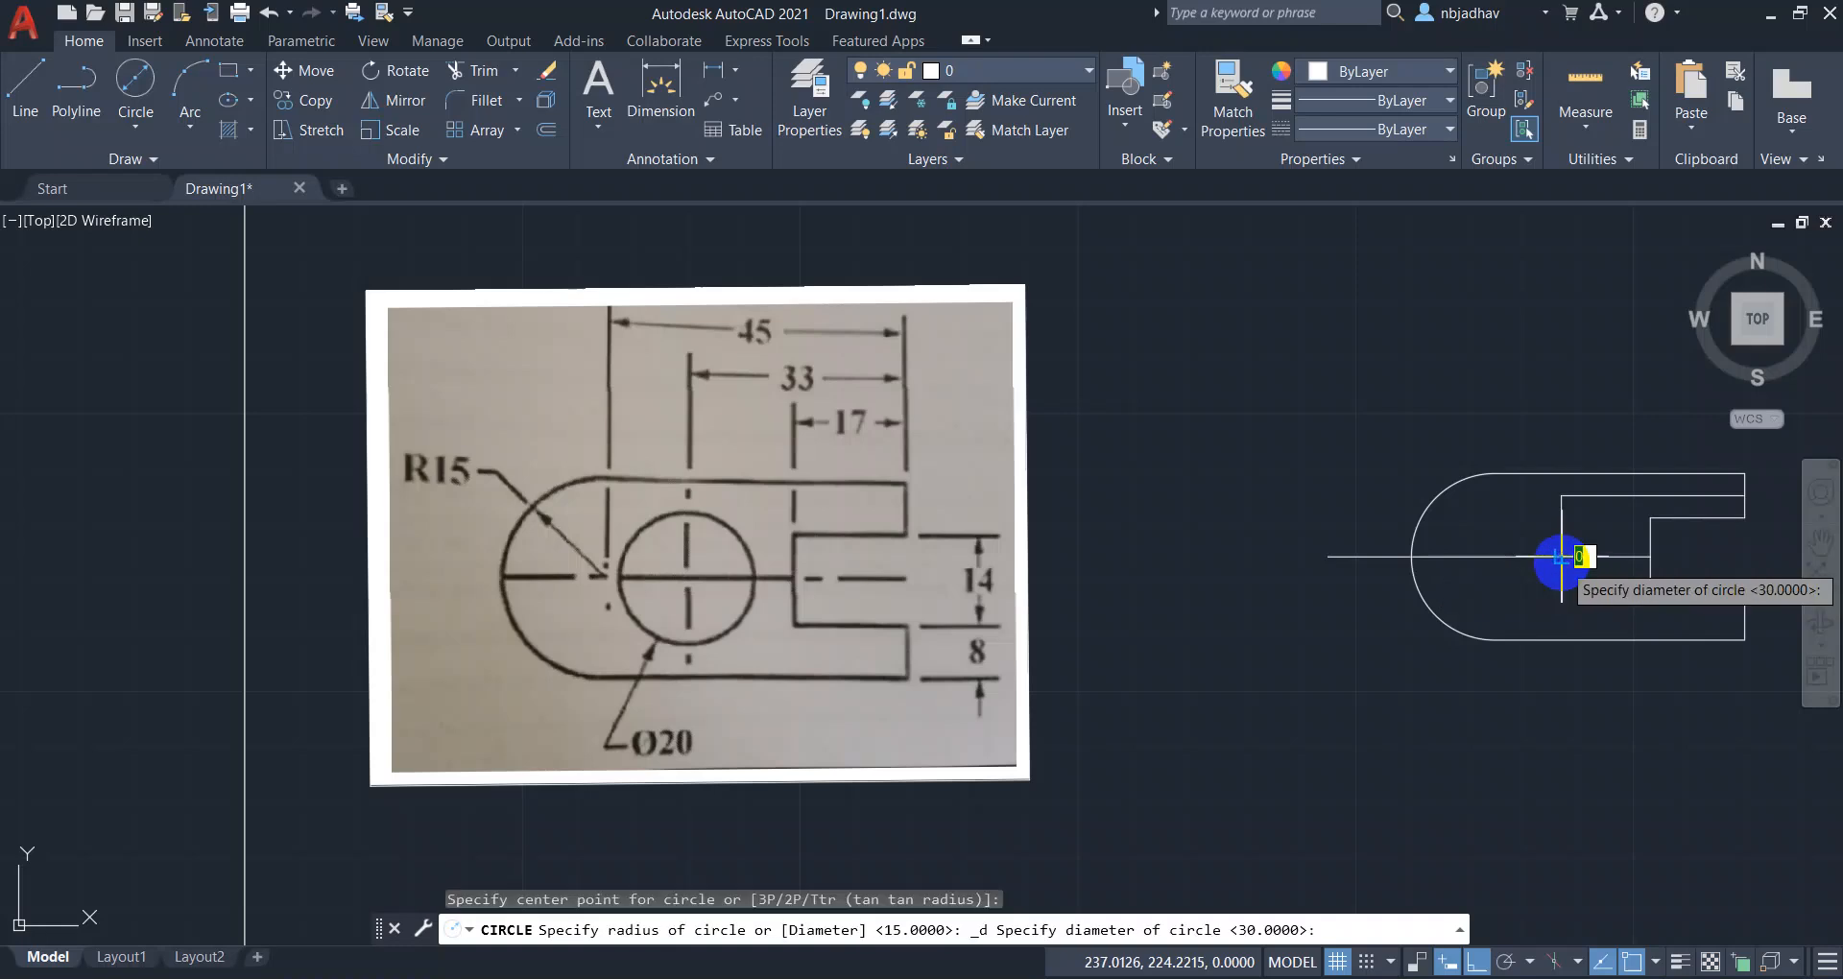
{"action": "left_click", "coordinate": [1611, 531]}
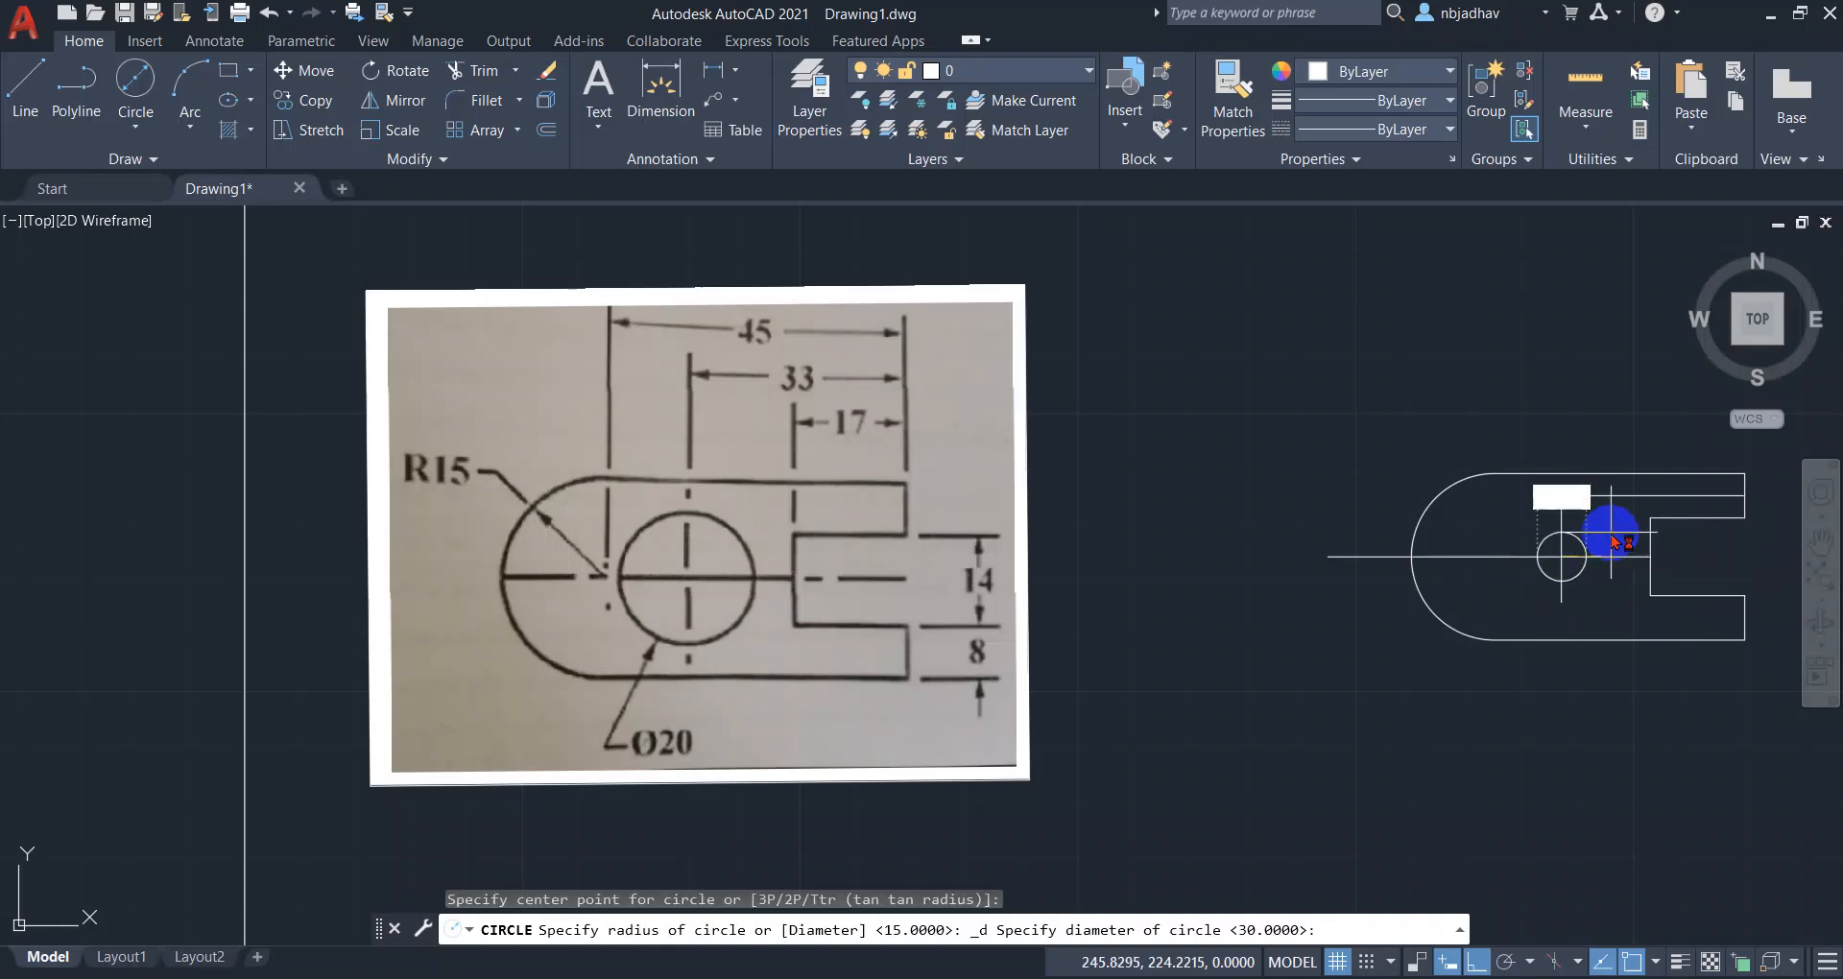
{"action": "key", "text": "Return"}
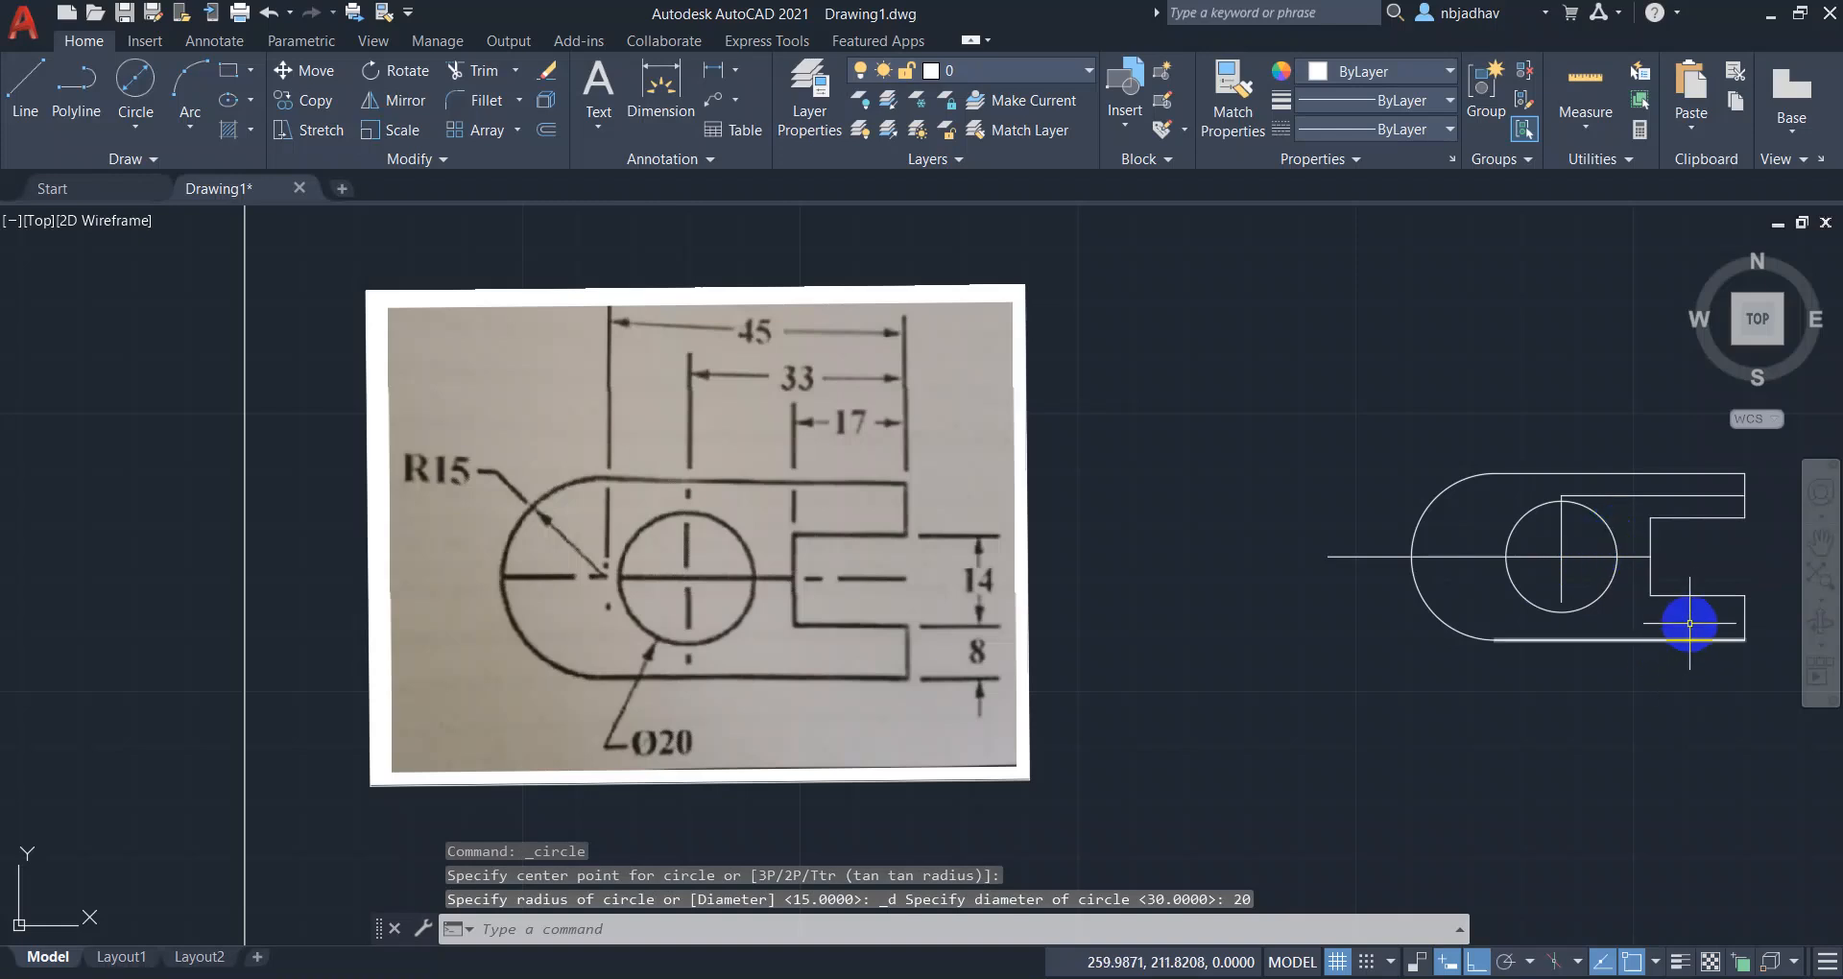
Trim away the horizontal construction line in the upper arm and all segments of the vertical construction line through the hole.
{"action": "middle_click_drag", "start_coordinate": [1754, 583], "coordinate": [1577, 578]}
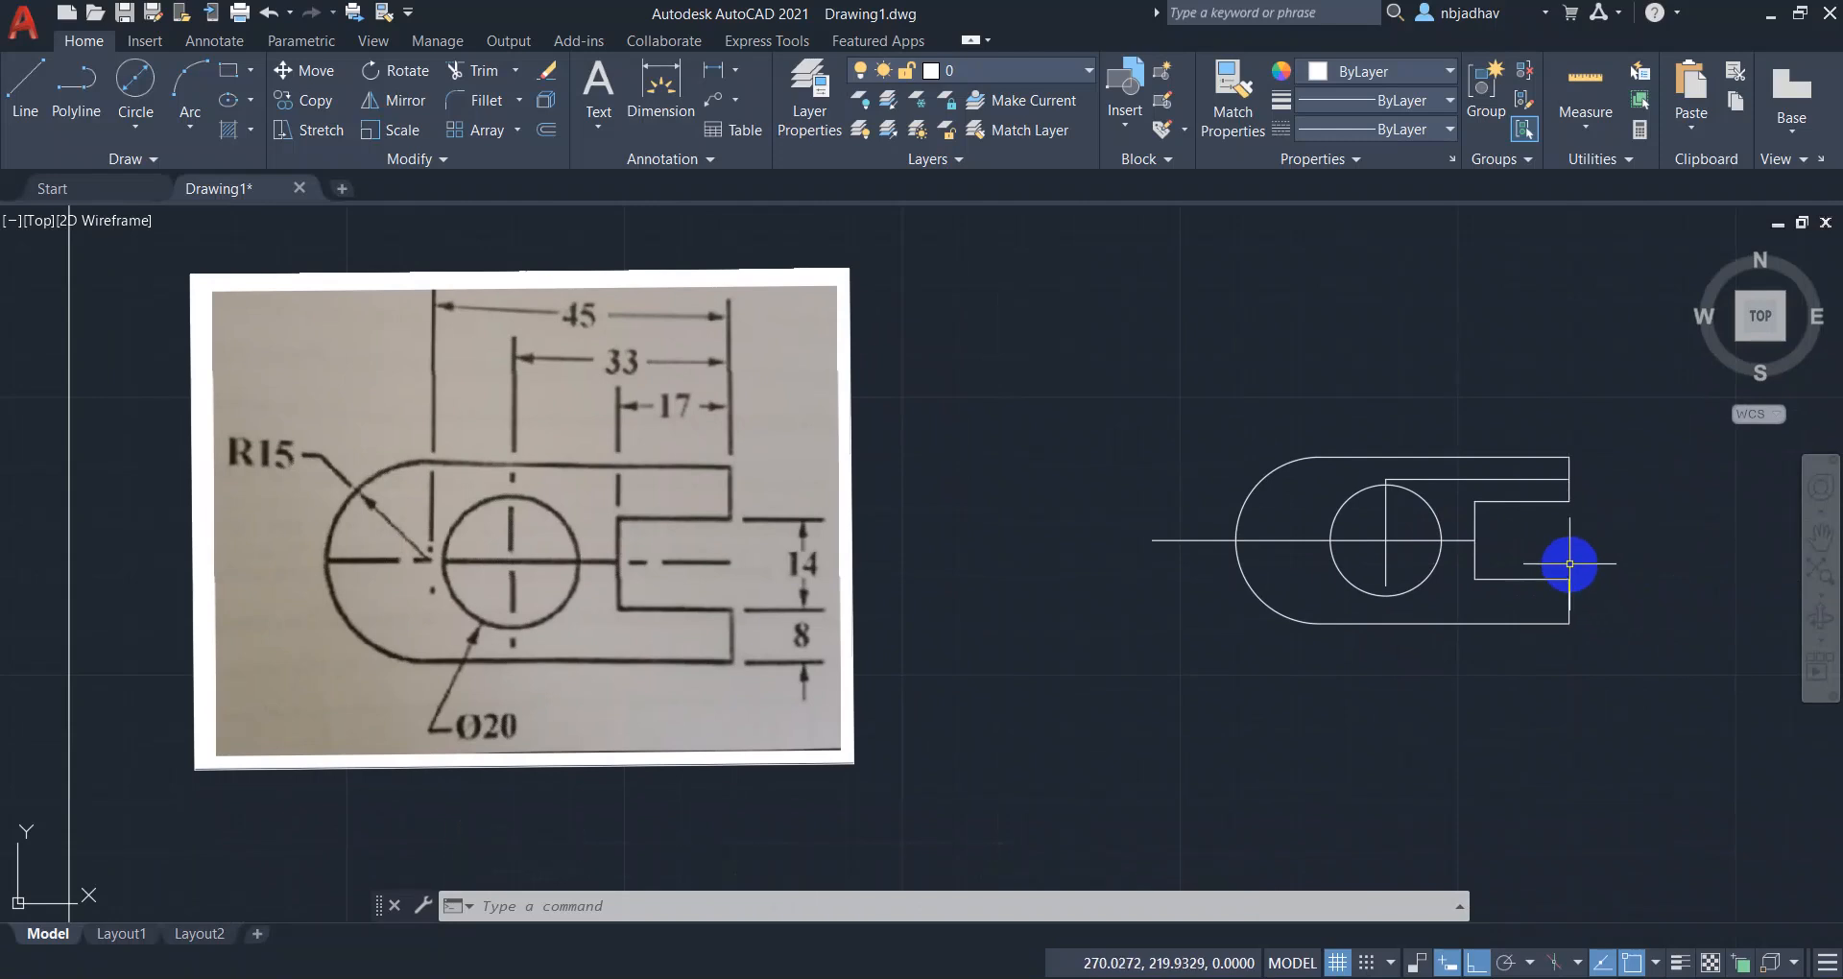
{"action": "scroll", "coordinate": [1570, 564], "scroll_direction": "up", "scroll_amount": 2}
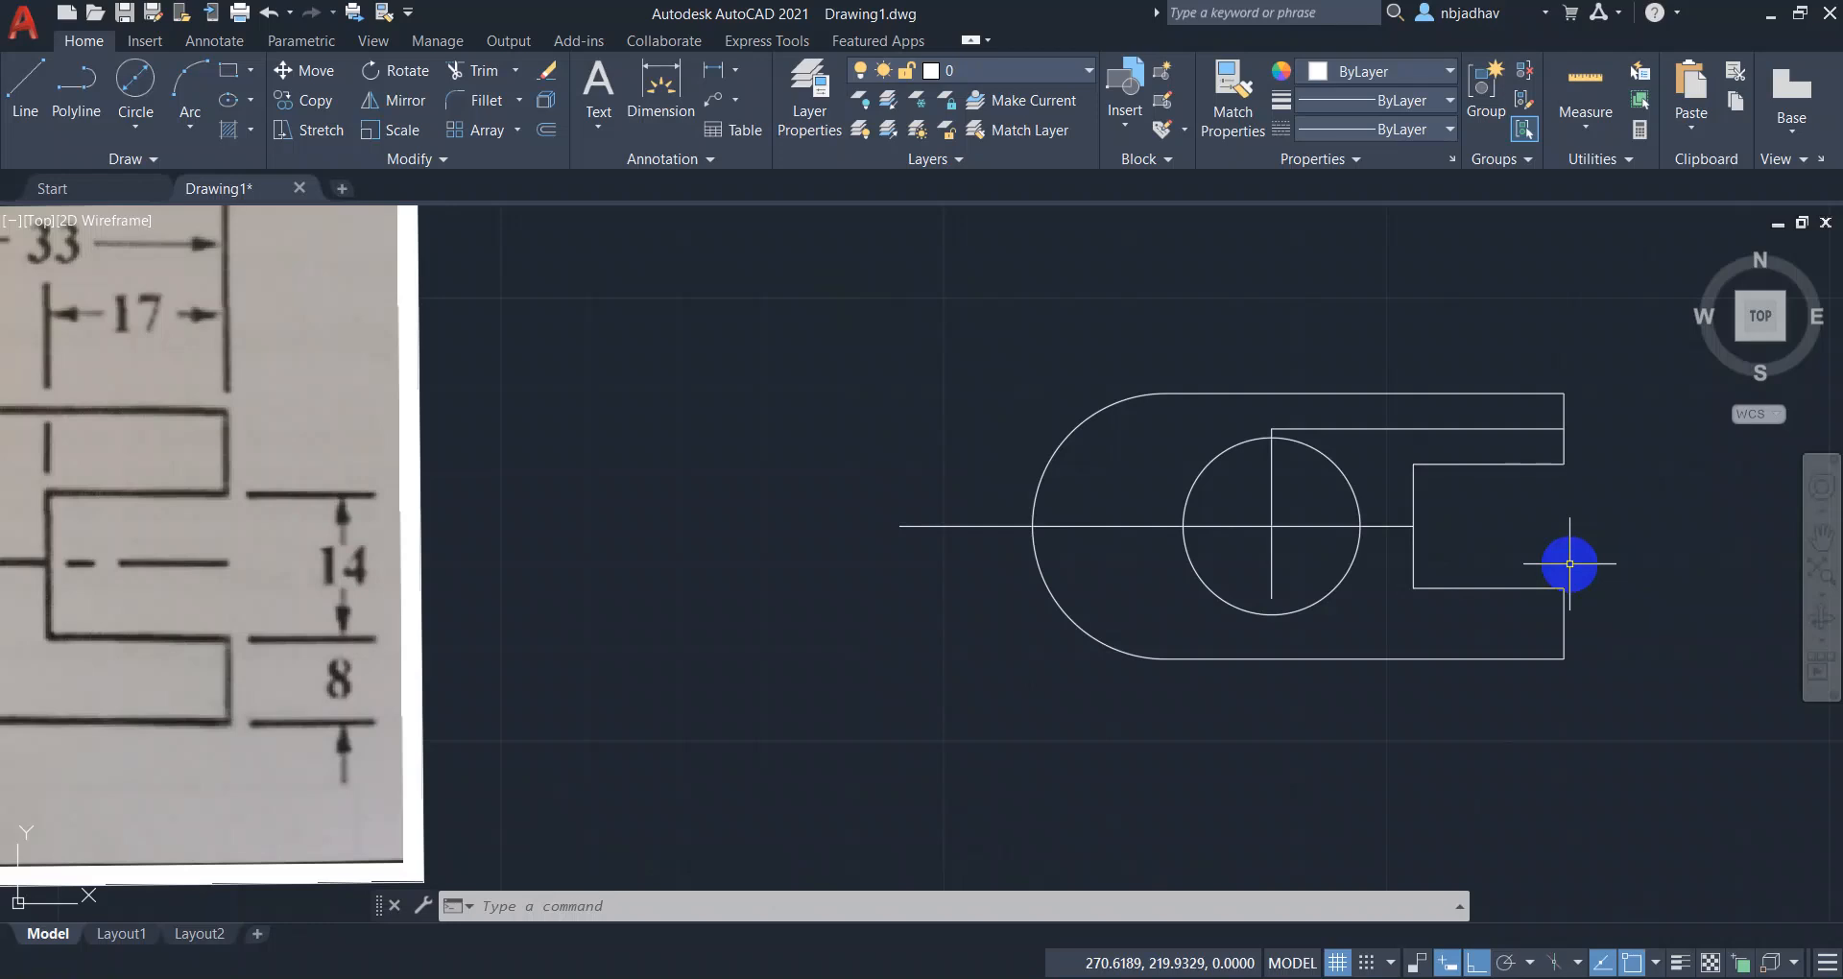
{"action": "scroll", "coordinate": [1570, 563], "scroll_direction": "down", "scroll_amount": 2}
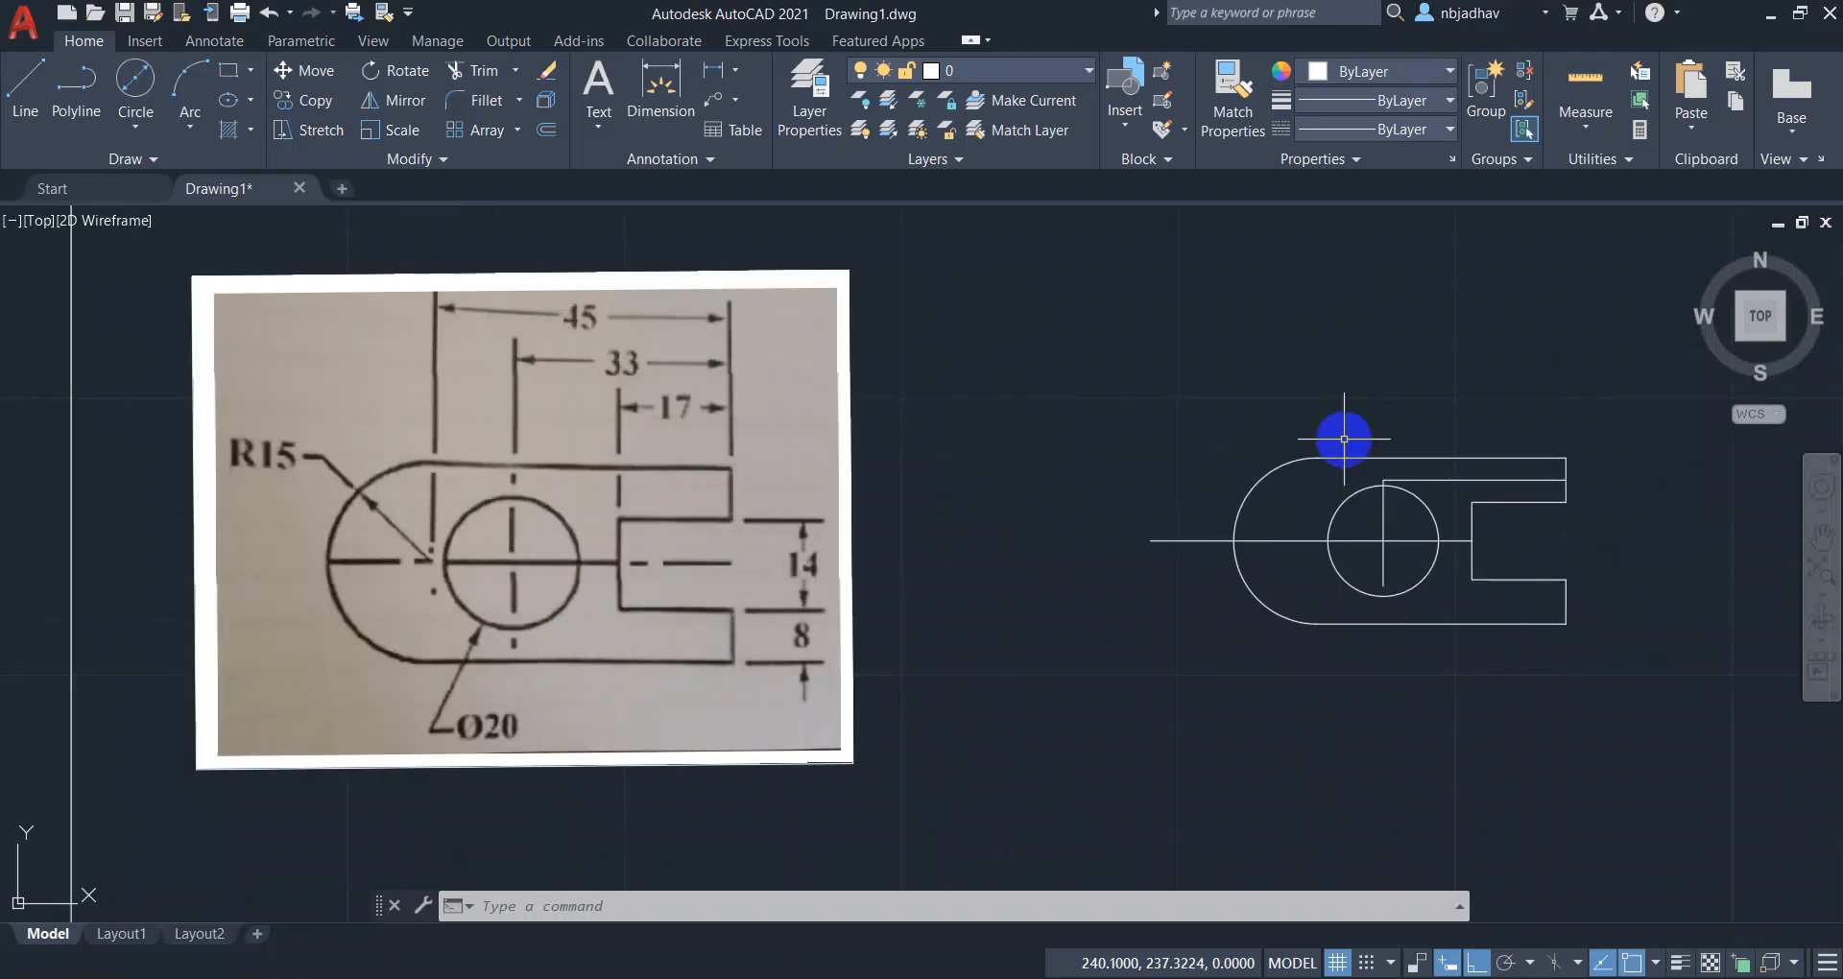
{"action": "left_click", "coordinate": [480, 76]}
{"action": "scroll", "coordinate": [1489, 510], "scroll_direction": "up", "scroll_amount": 4}
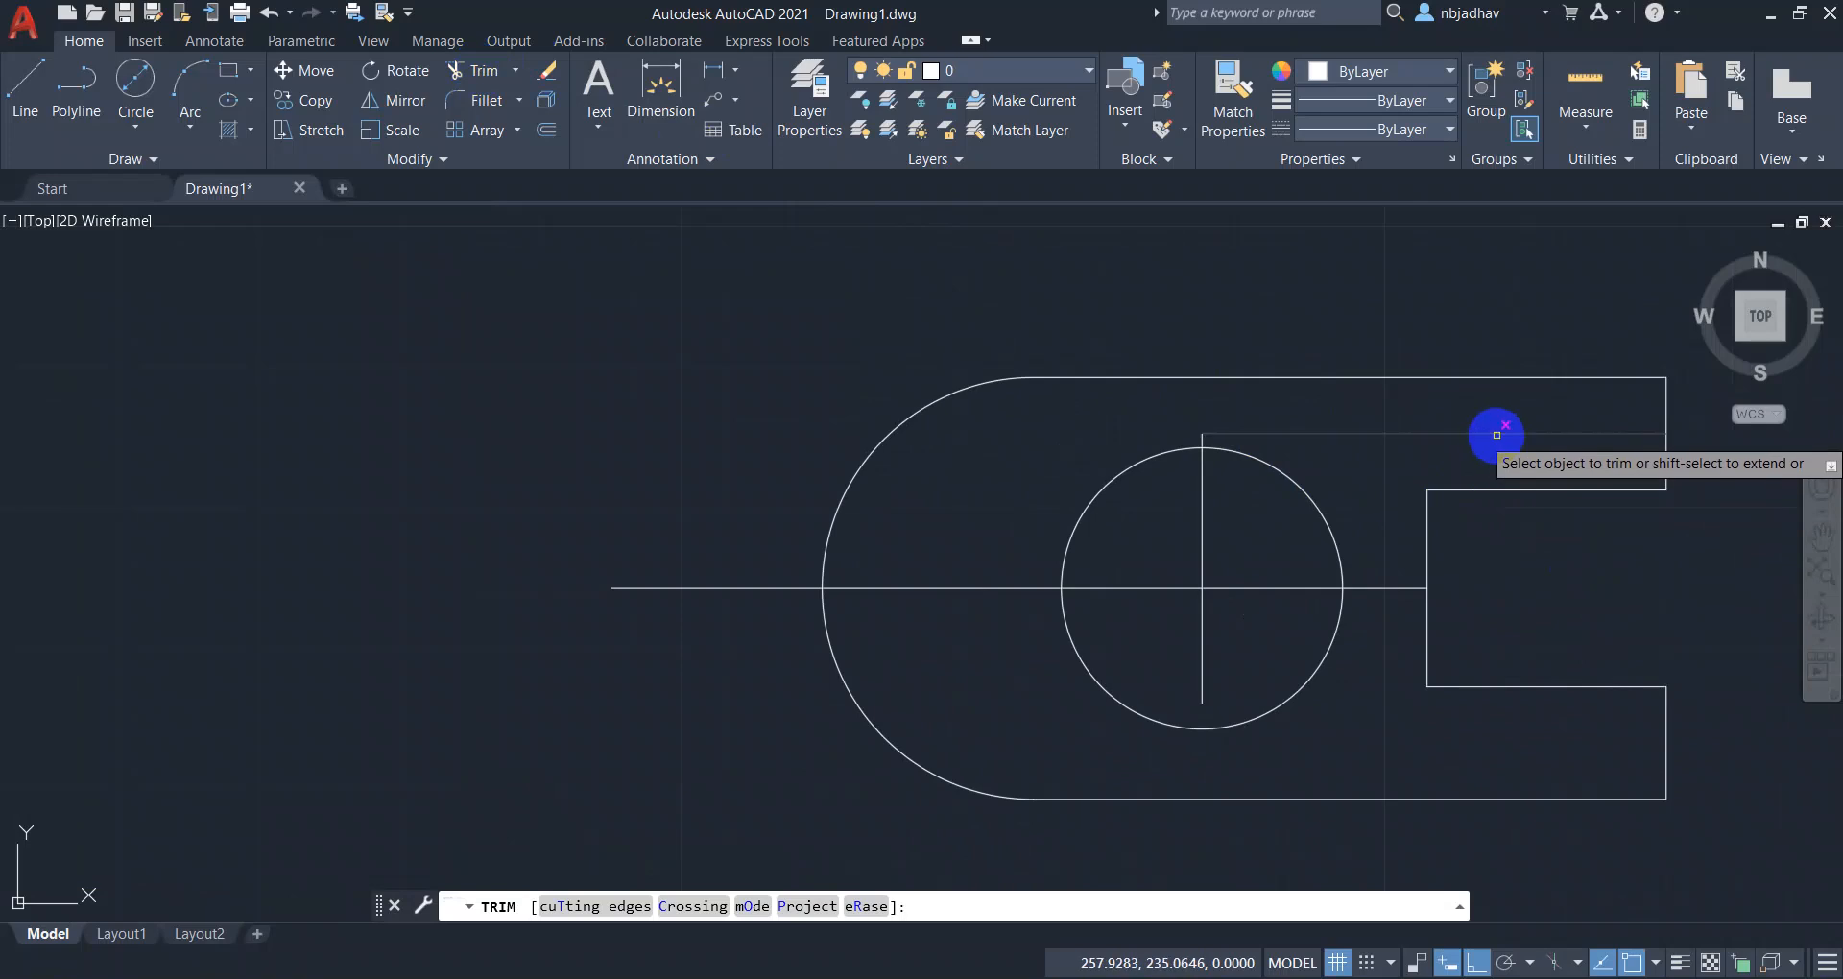
{"action": "left_click", "coordinate": [1496, 435]}
{"action": "scroll", "coordinate": [1298, 480], "scroll_direction": "up", "scroll_amount": 6}
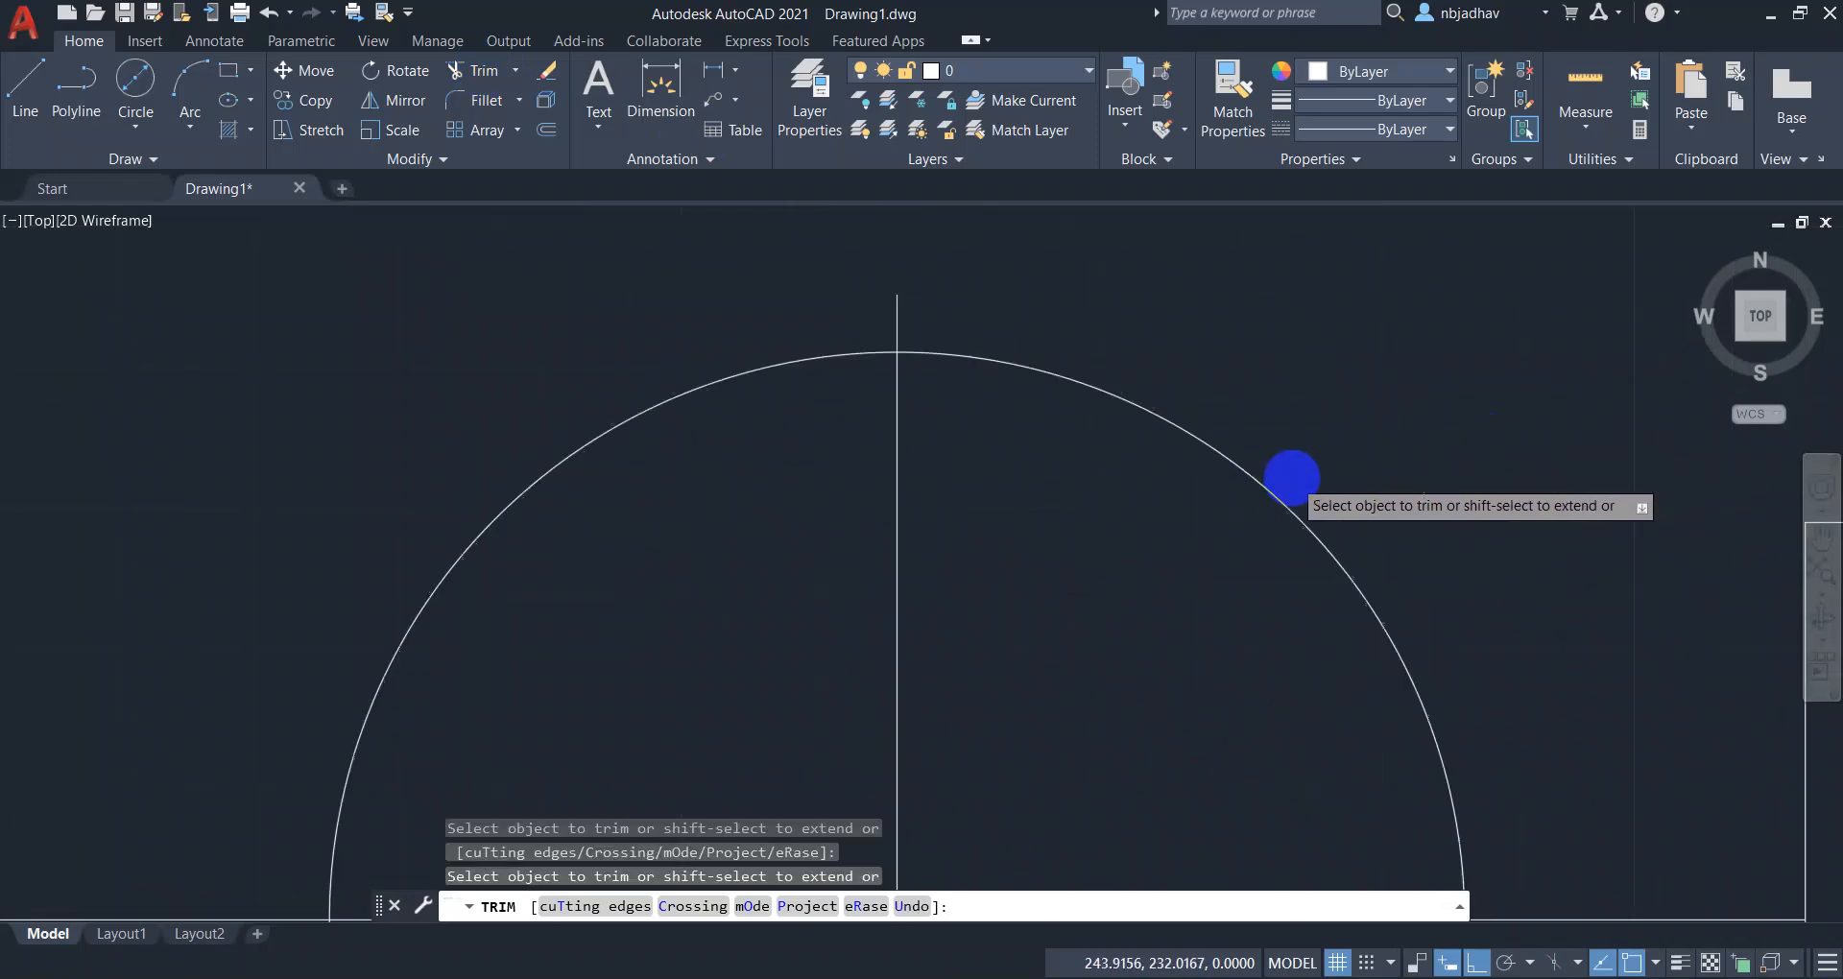
{"action": "left_click", "coordinate": [901, 319]}
{"action": "scroll", "coordinate": [1008, 383], "scroll_direction": "down", "scroll_amount": 4}
{"action": "left_click", "coordinate": [965, 486]}
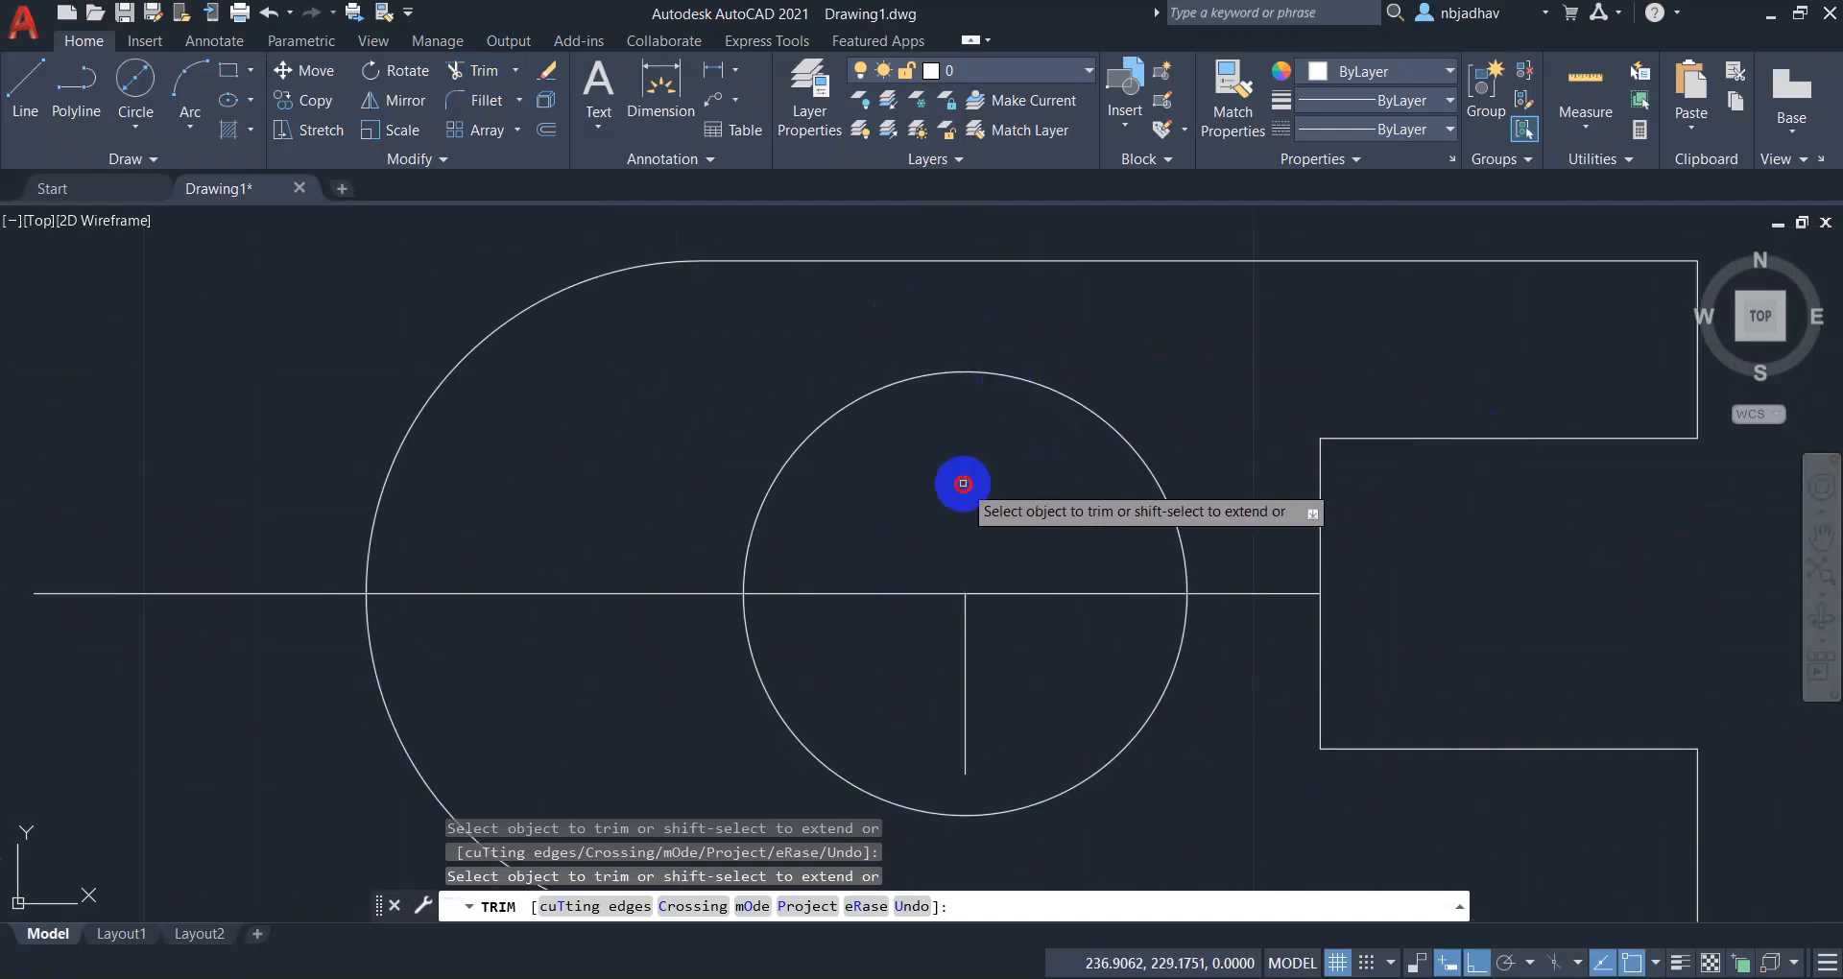
{"action": "left_click", "coordinate": [968, 656]}
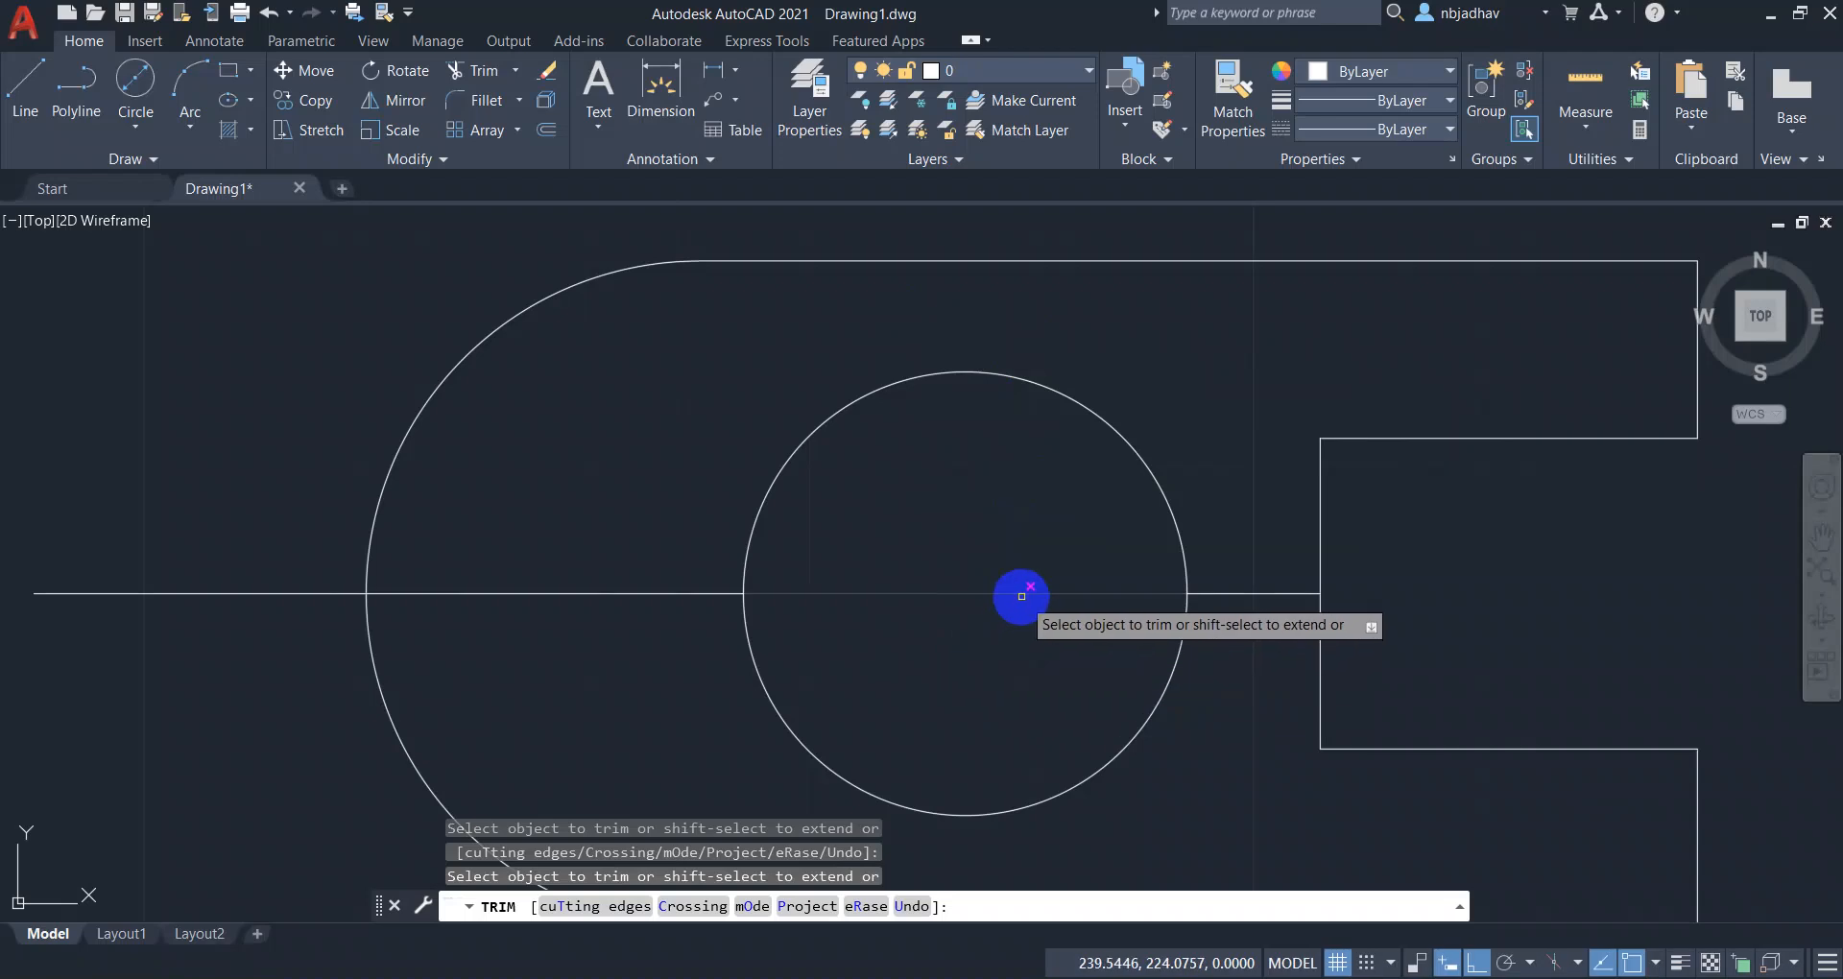
Trim away every segment of the horizontal centerline, inside the hole, across the plate and beyond the rounded end.
{"action": "left_click", "coordinate": [1016, 594]}
{"action": "left_click", "coordinate": [1268, 594]}
{"action": "scroll", "coordinate": [930, 581], "scroll_direction": "down", "scroll_amount": 2}
{"action": "left_click", "coordinate": [626, 588]}
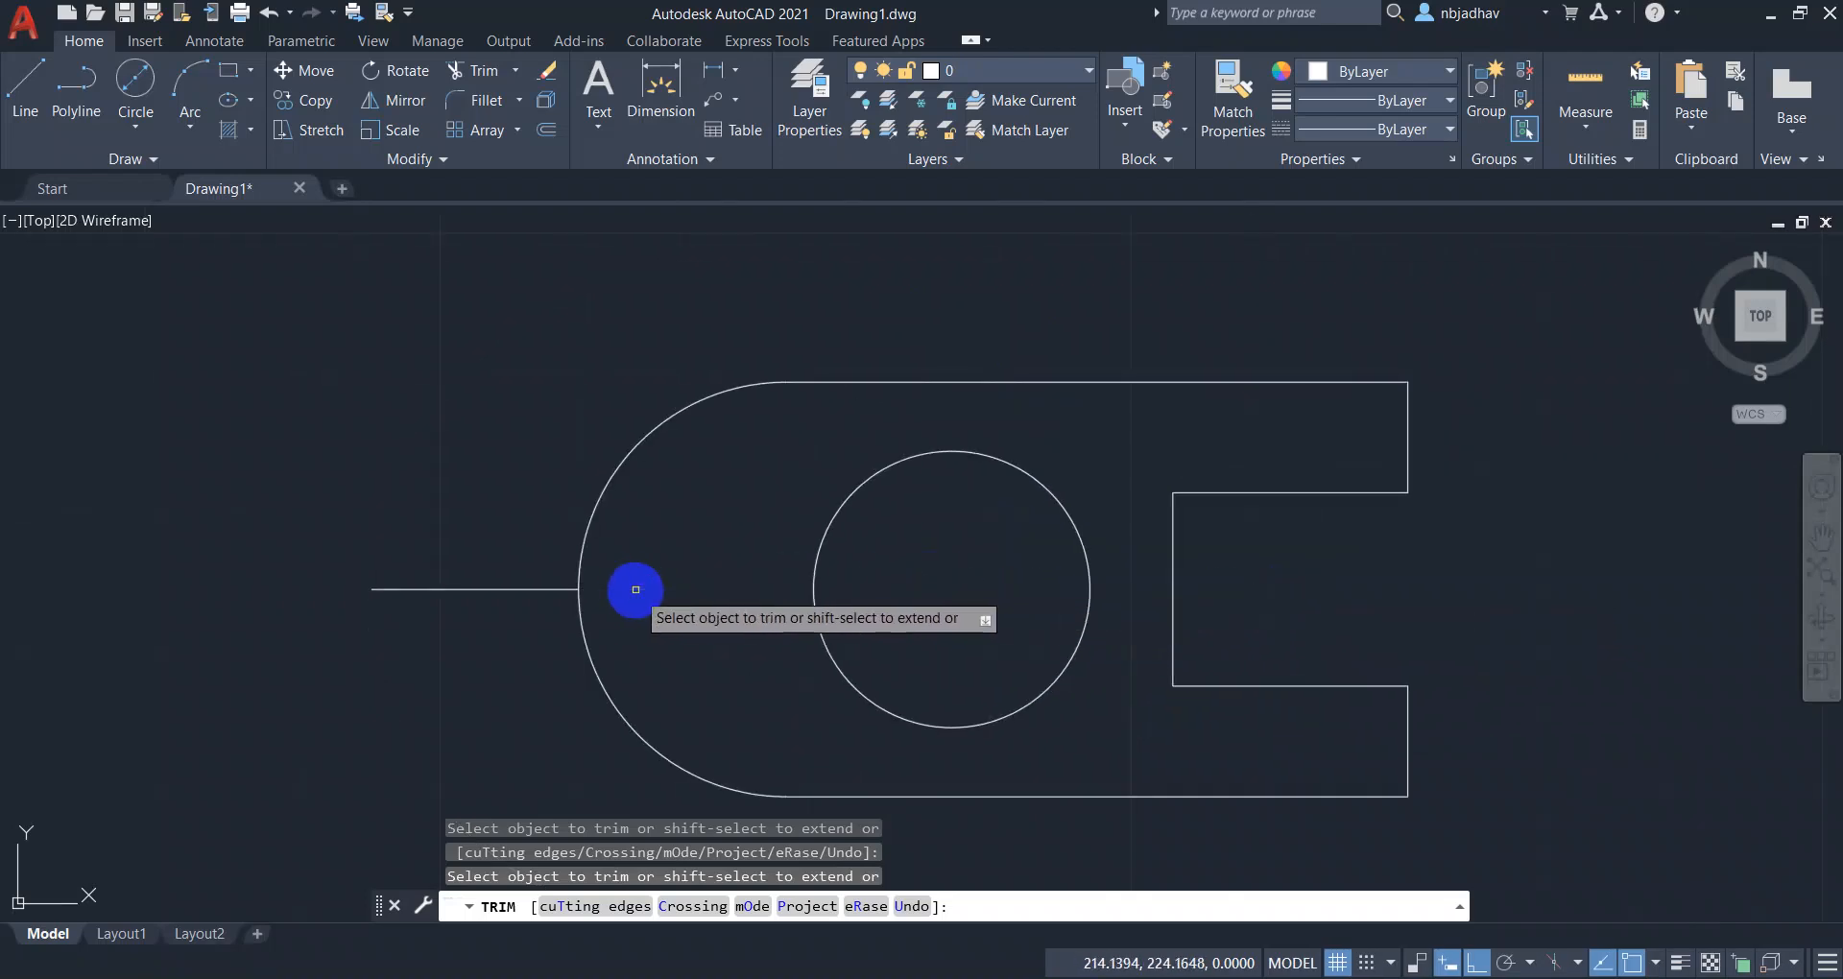
{"action": "left_click", "coordinate": [509, 589]}
{"action": "scroll", "coordinate": [762, 527], "scroll_direction": "down", "scroll_amount": 5}
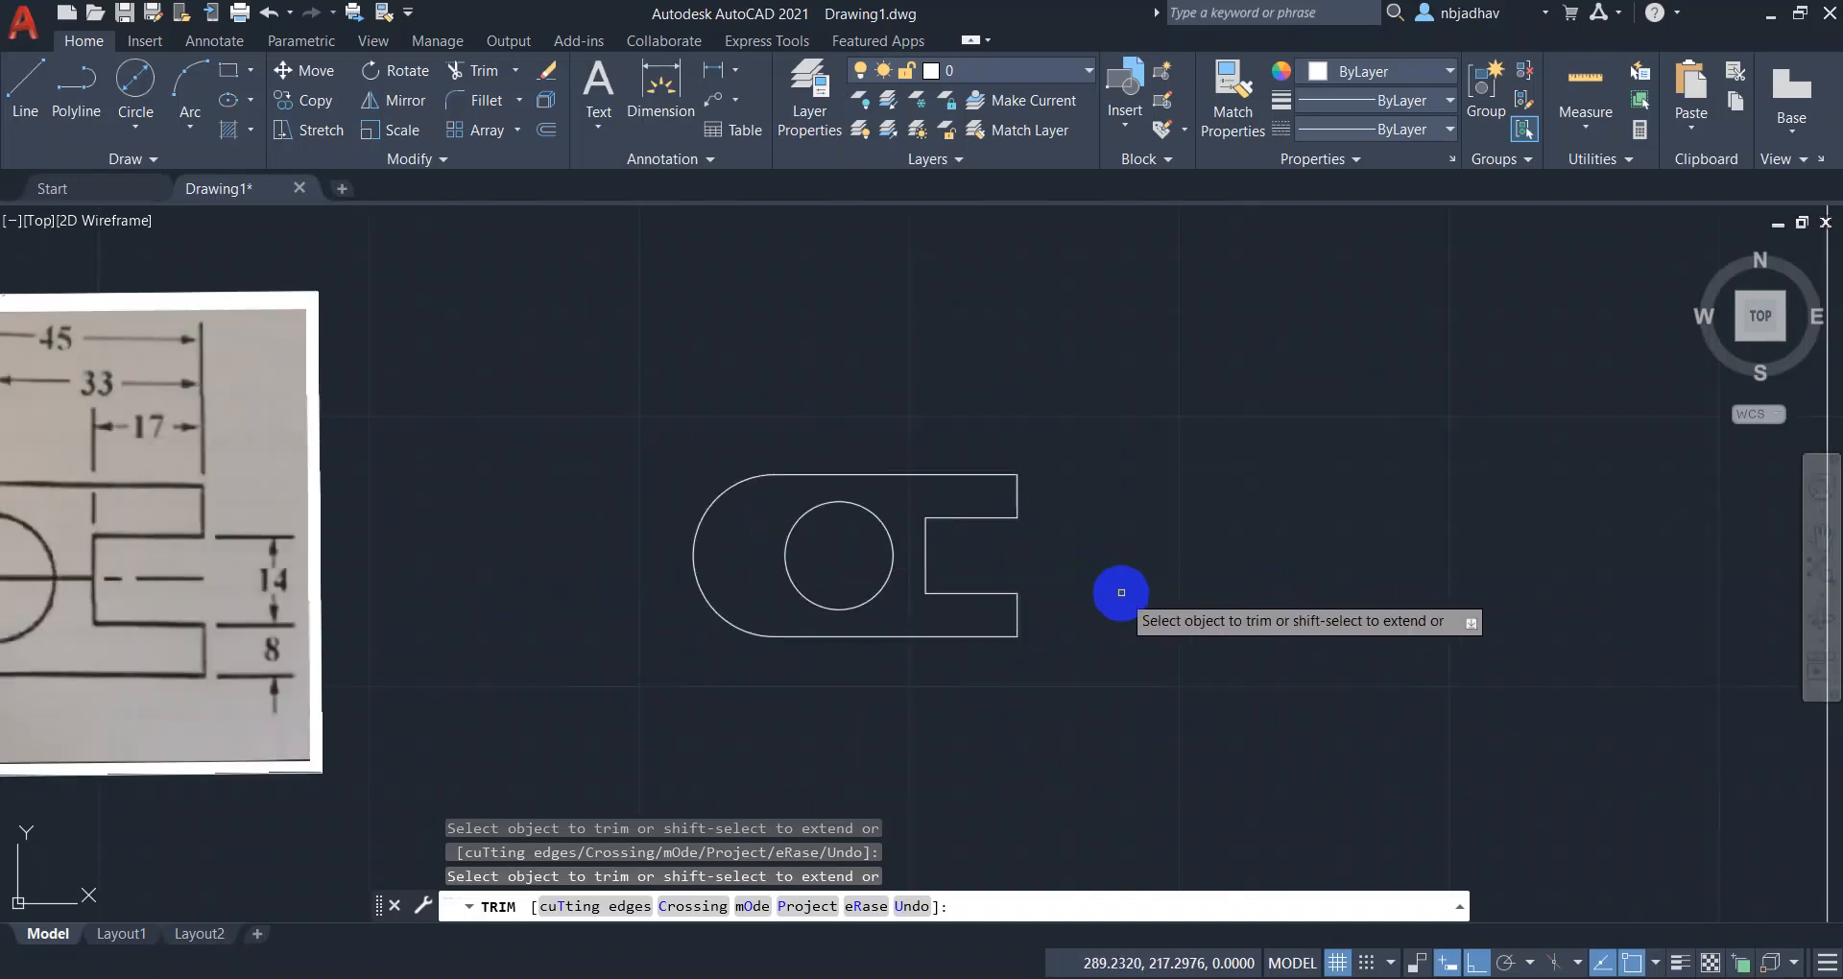
{"action": "middle_click_drag", "start_coordinate": [1066, 628], "coordinate": [1228, 573]}
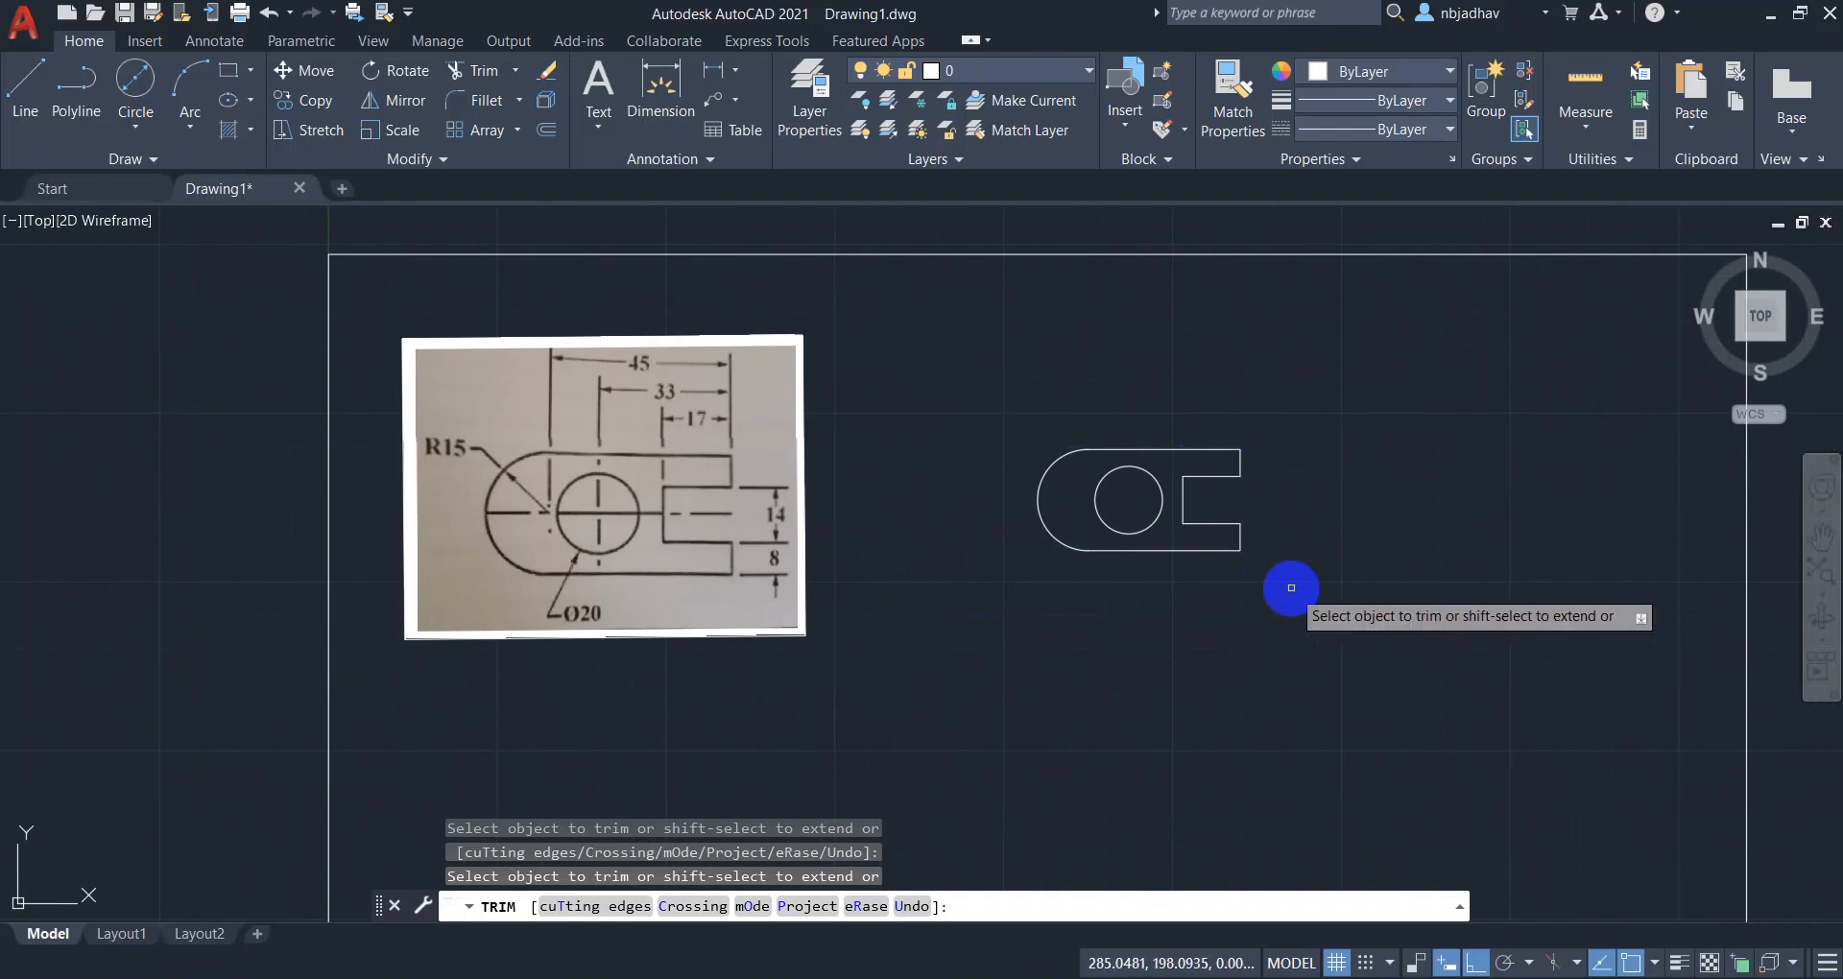
{"action": "key", "text": "Return"}
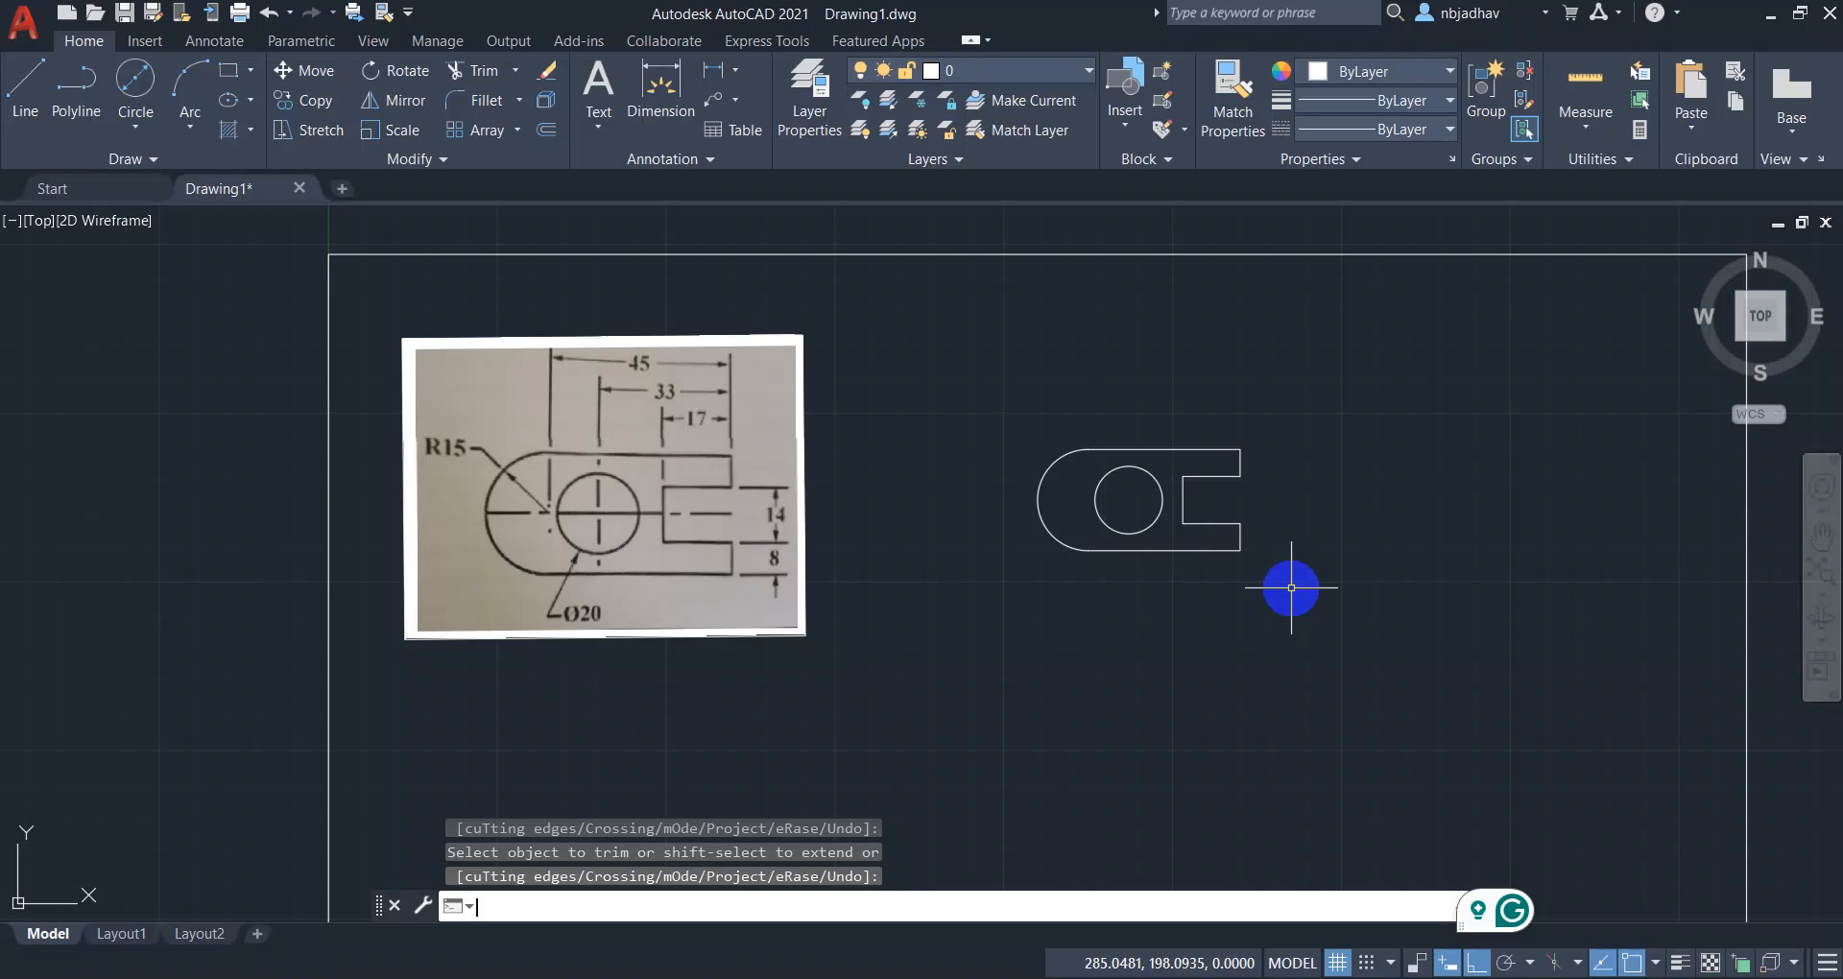
Dimension the length of the plate's straight upper edge, placing the dimension above the plate.
{"action": "scroll", "coordinate": [1247, 659], "scroll_direction": "up", "scroll_amount": 3}
{"action": "middle_click_drag", "start_coordinate": [1247, 658], "coordinate": [1448, 749]}
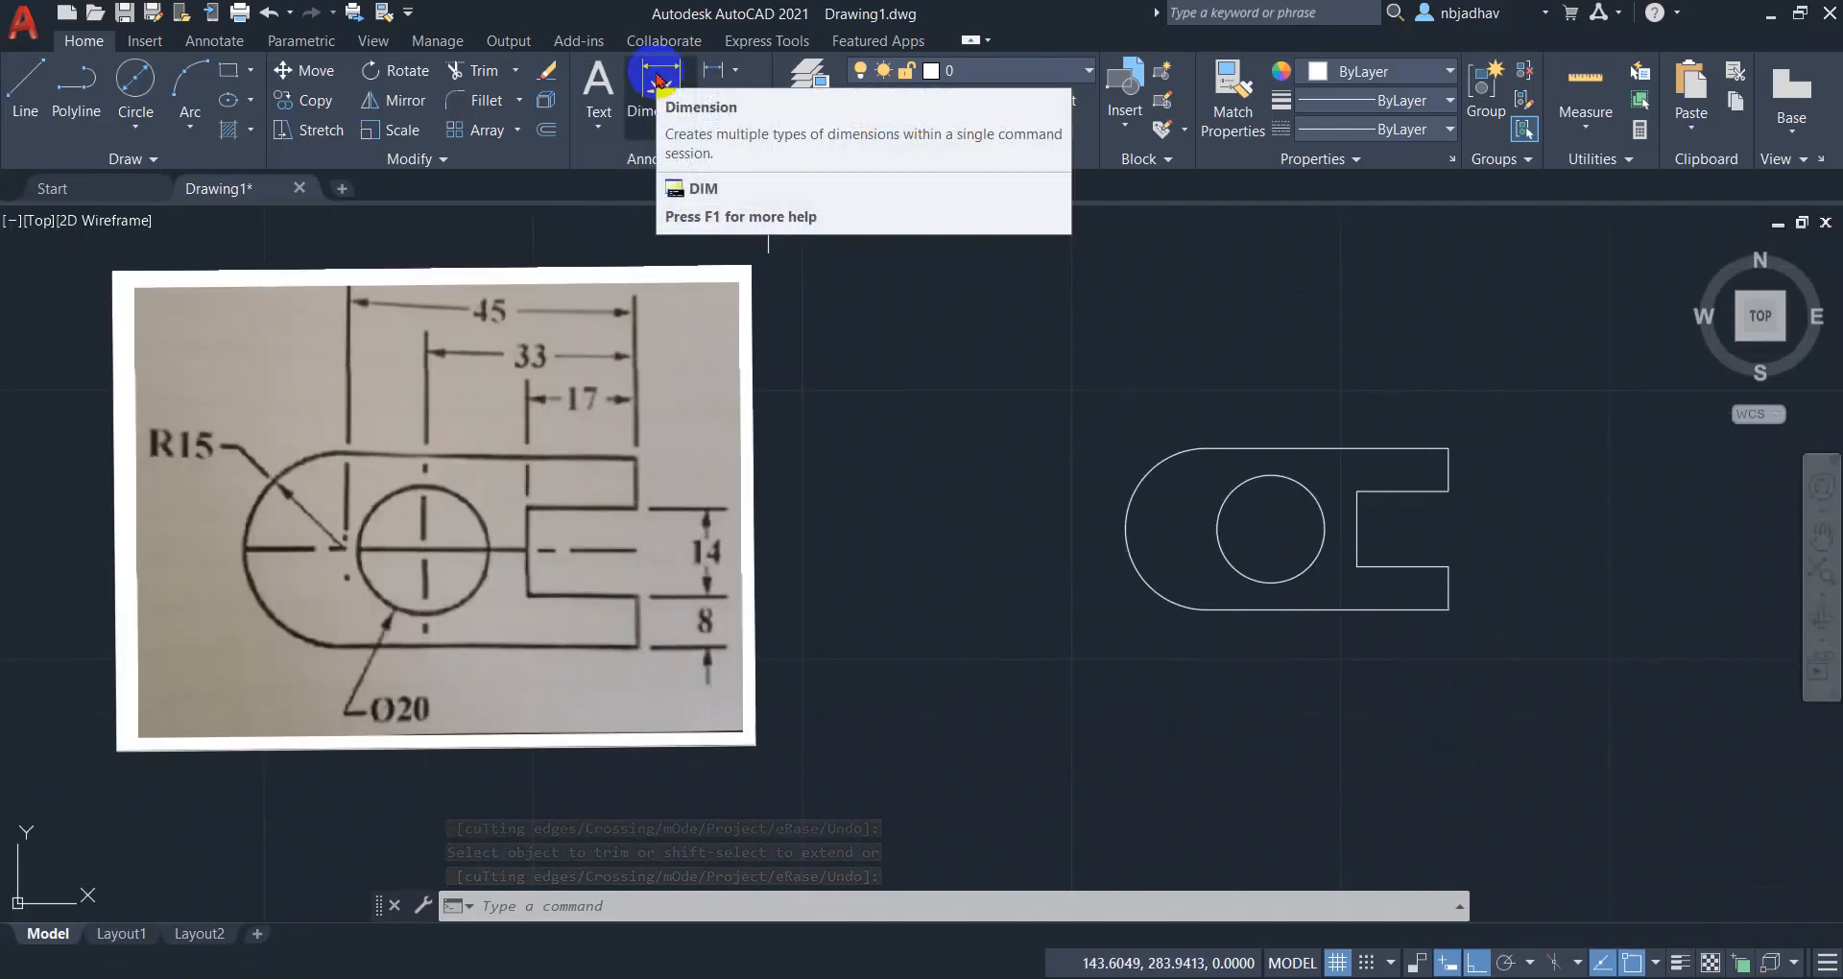
{"action": "left_click", "coordinate": [651, 107]}
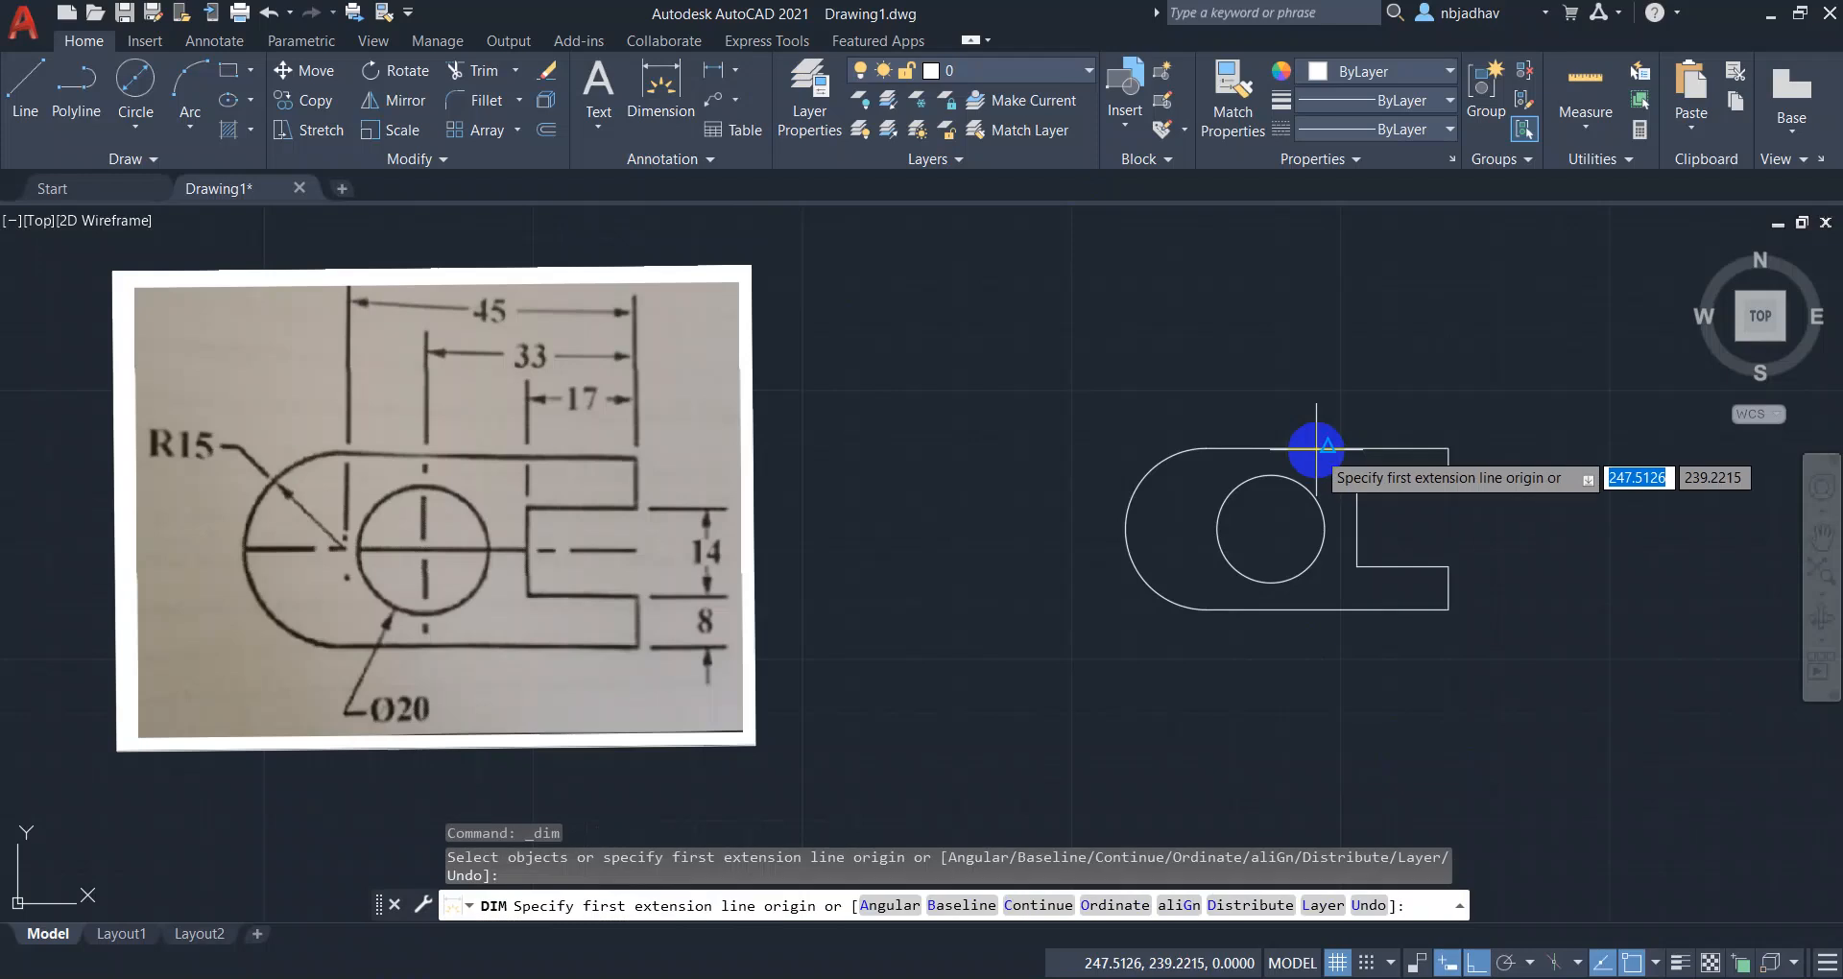
{"action": "key", "text": "Return"}
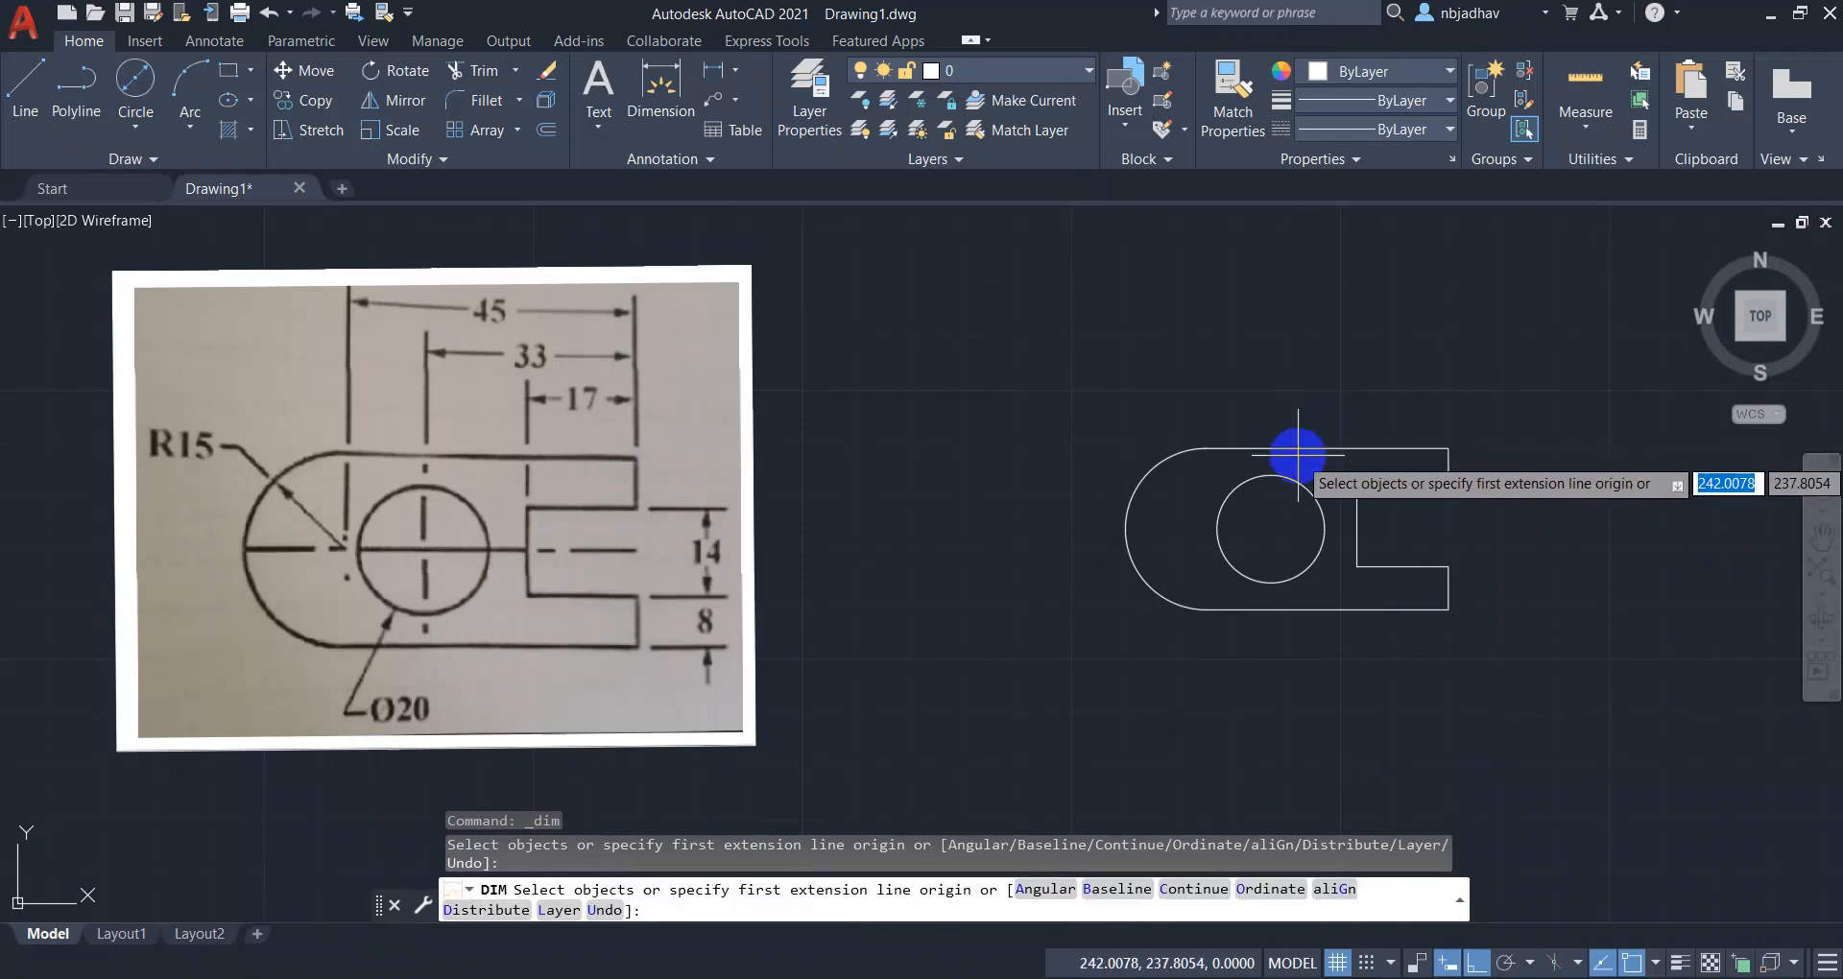
{"action": "key", "text": "Return"}
{"action": "left_click", "coordinate": [1304, 445]}
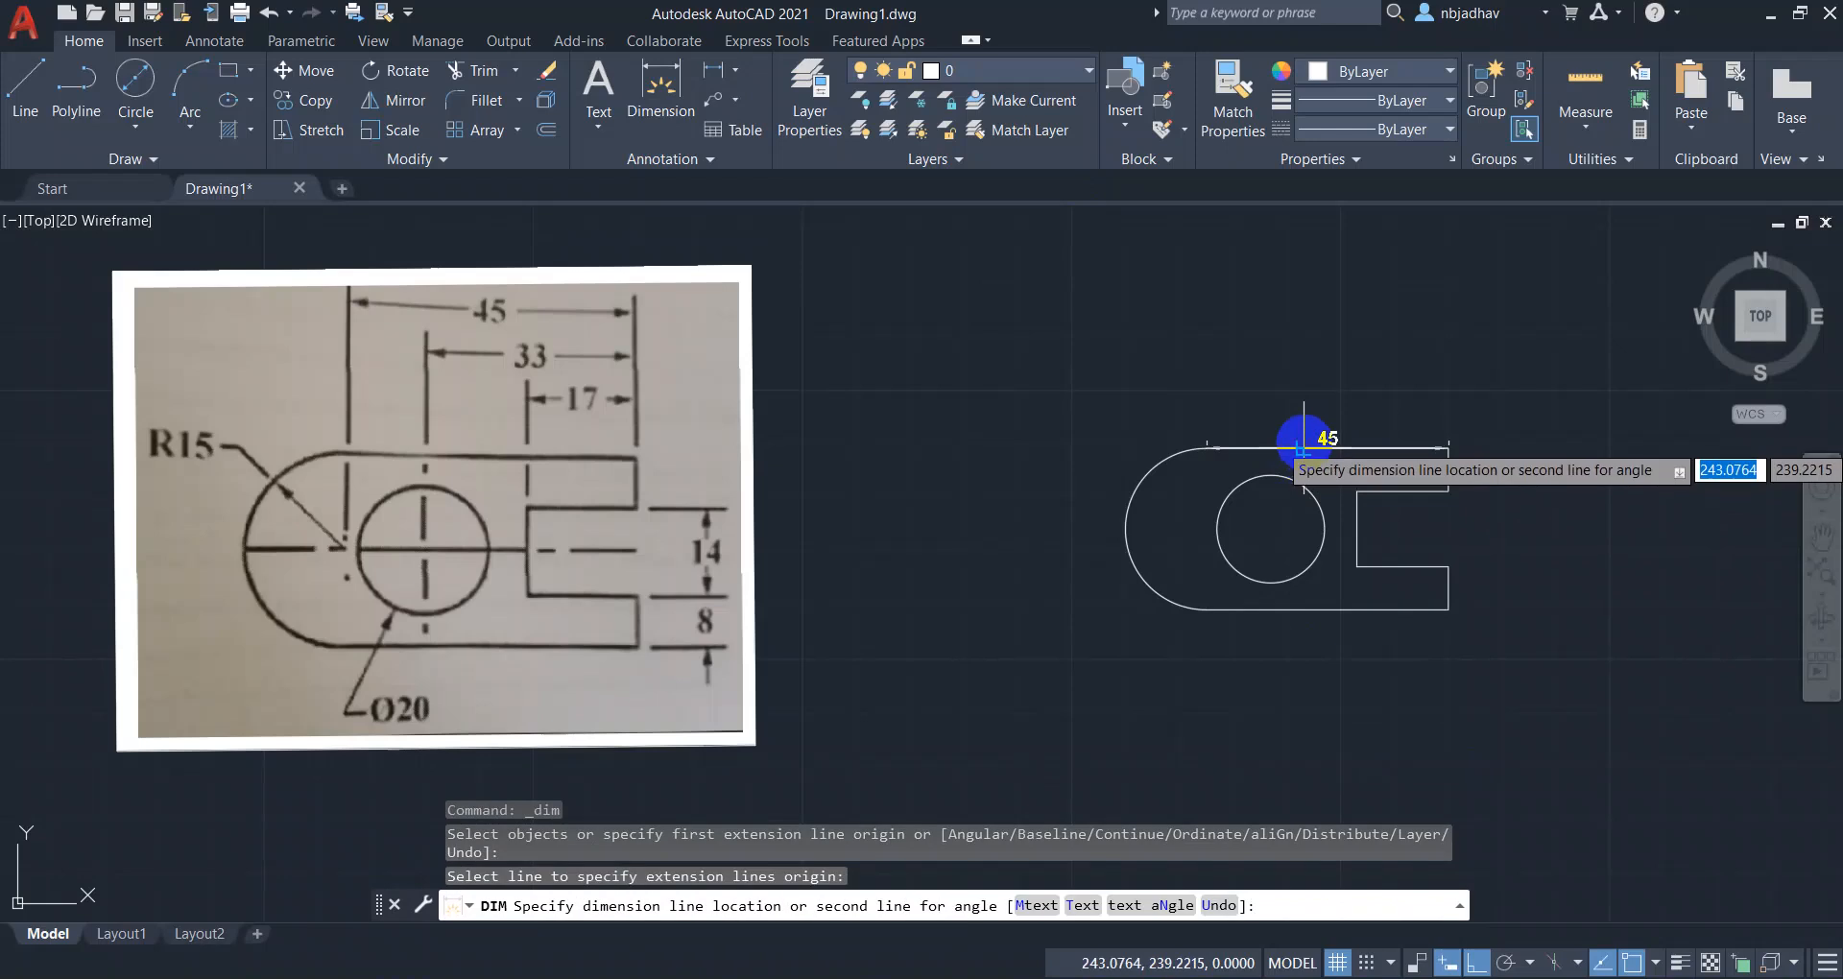
{"action": "left_click", "coordinate": [1309, 397]}
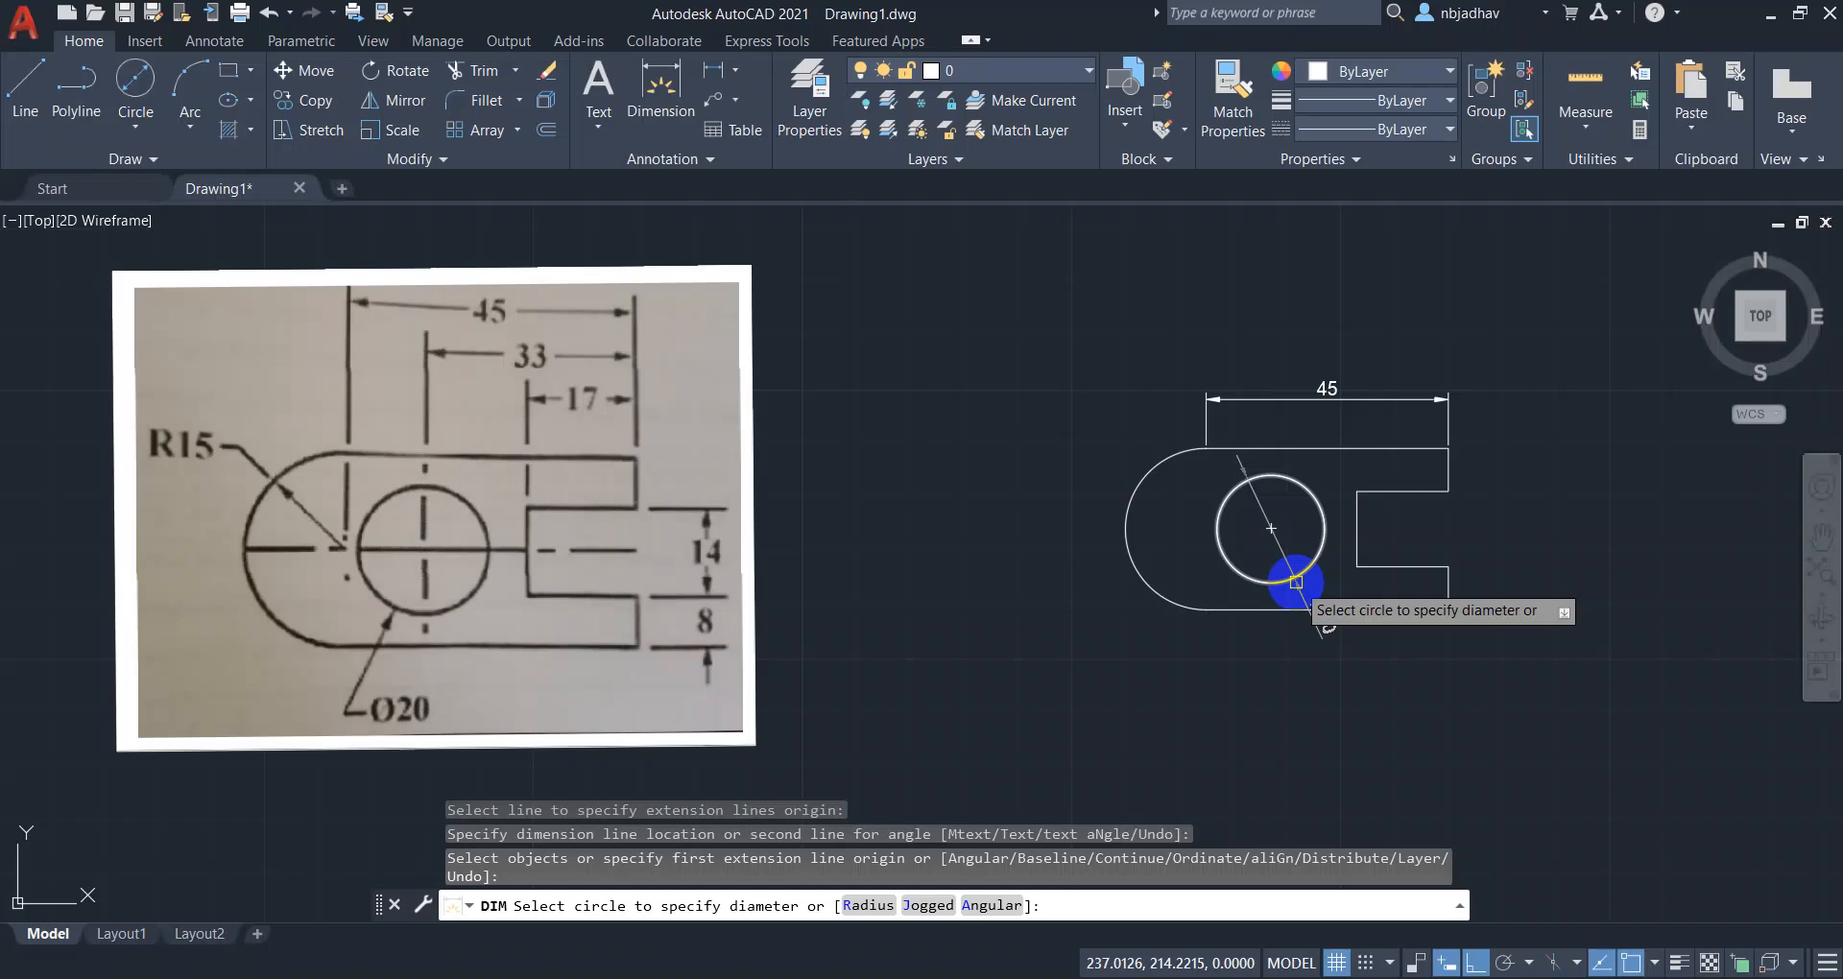
Dimension the hole's diameter below the plate and the horizontal distance from its center to the upper arm's right end above it.
{"action": "left_click", "coordinate": [1295, 581]}
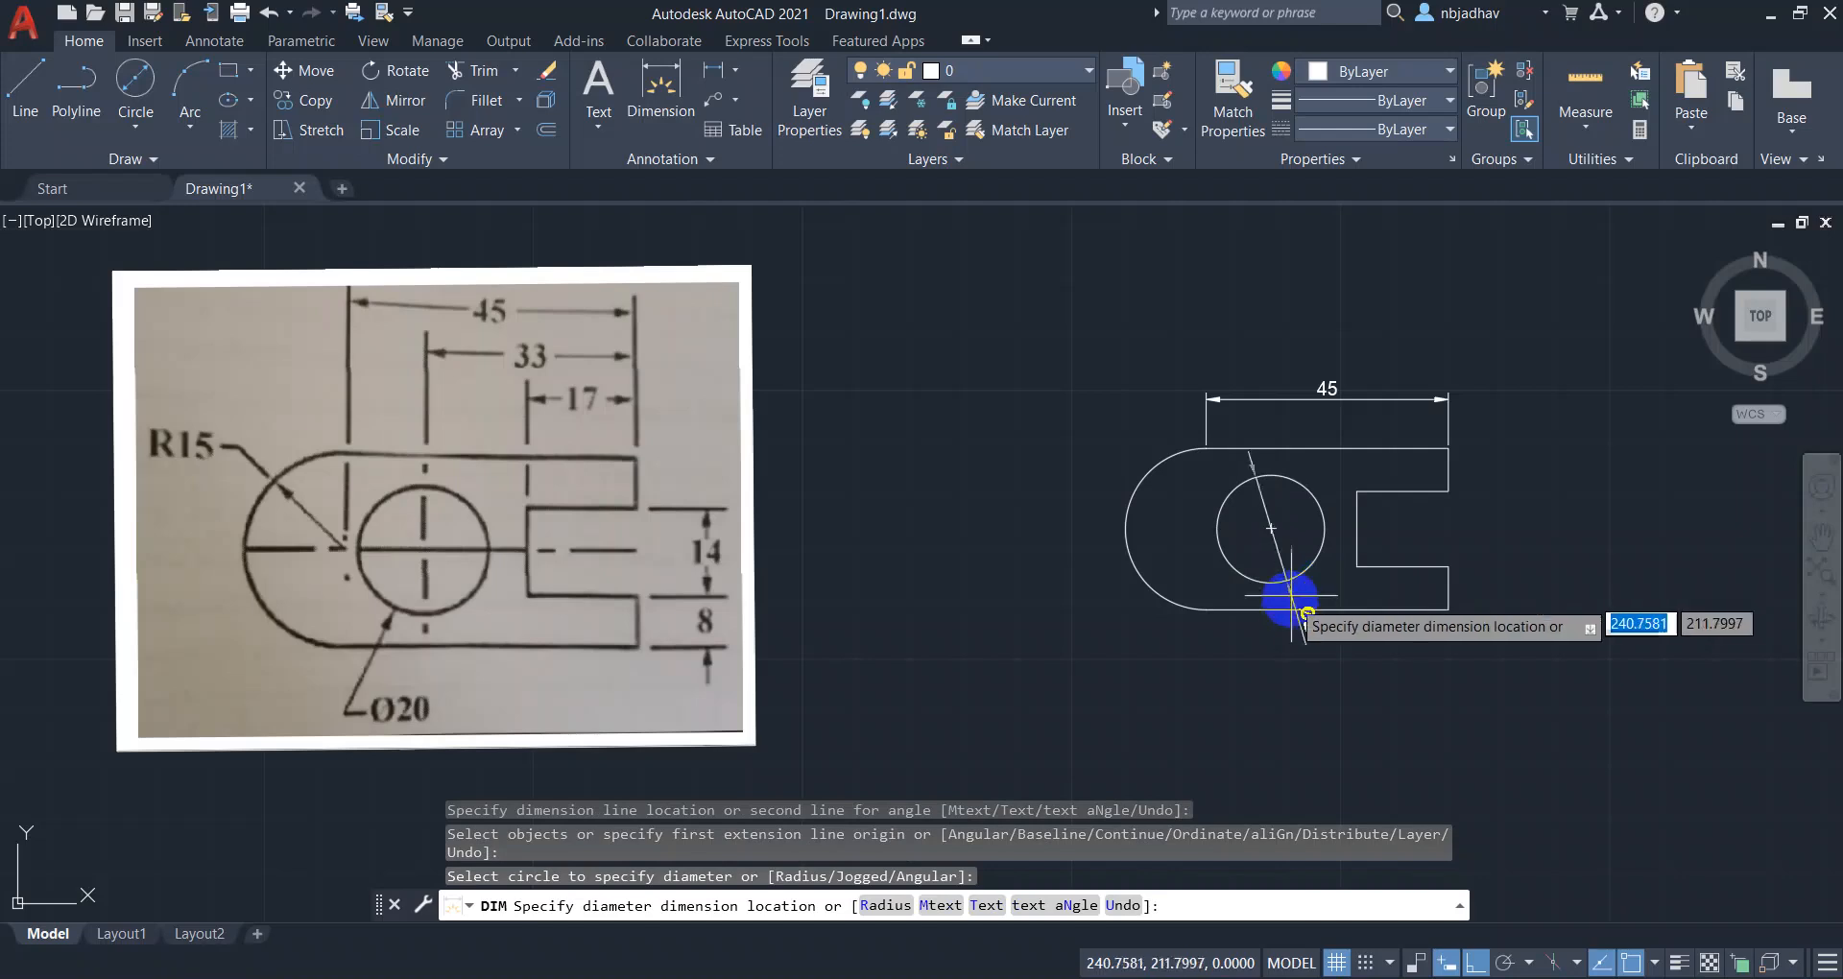
{"action": "left_click", "coordinate": [1336, 660]}
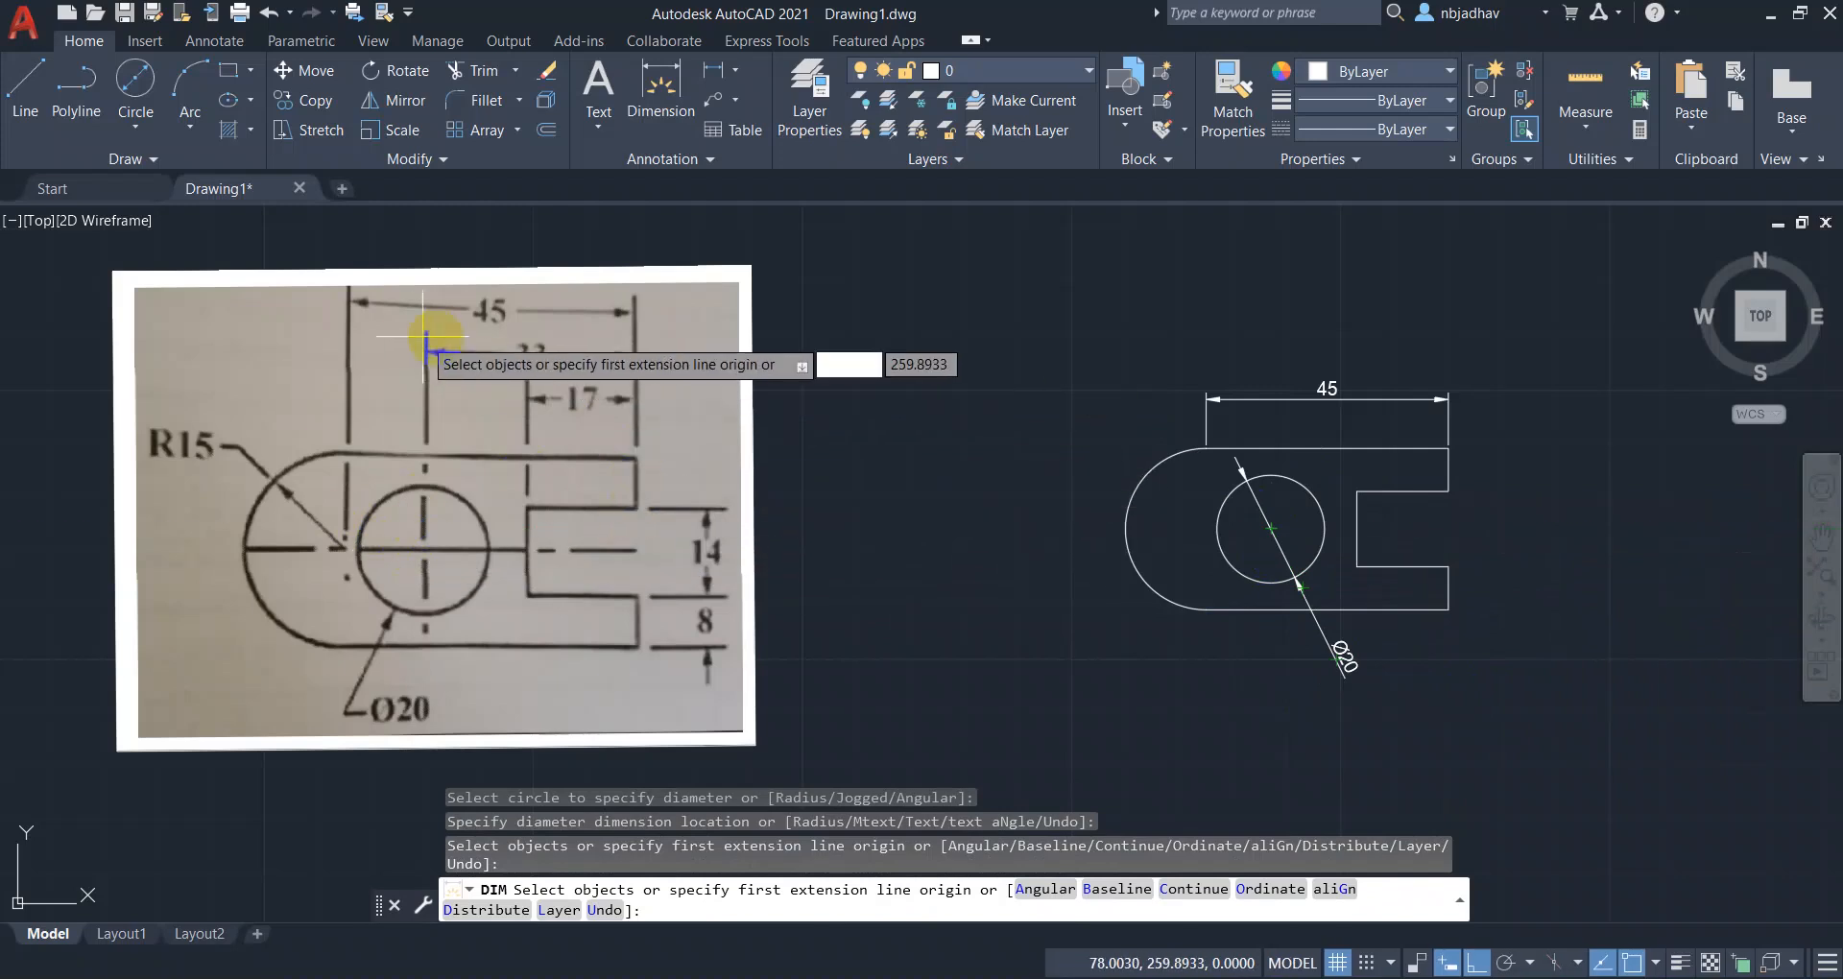
{"action": "left_click", "coordinate": [1271, 528]}
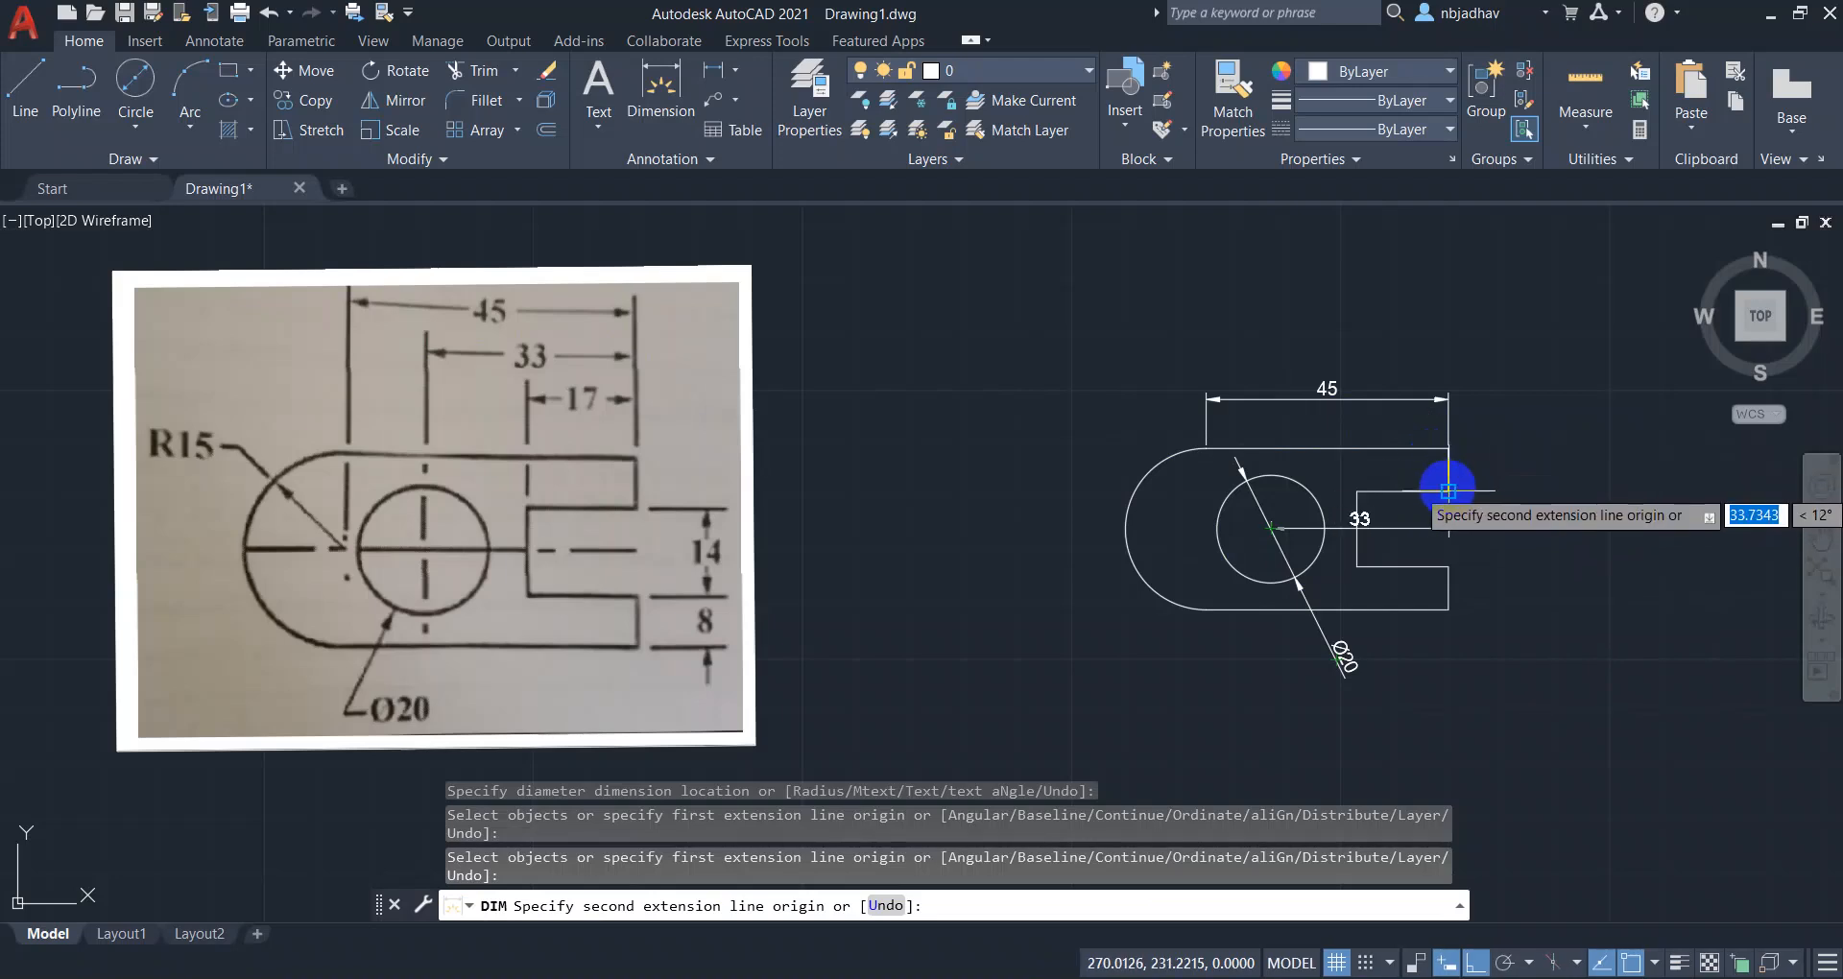
{"action": "left_click", "coordinate": [1447, 490]}
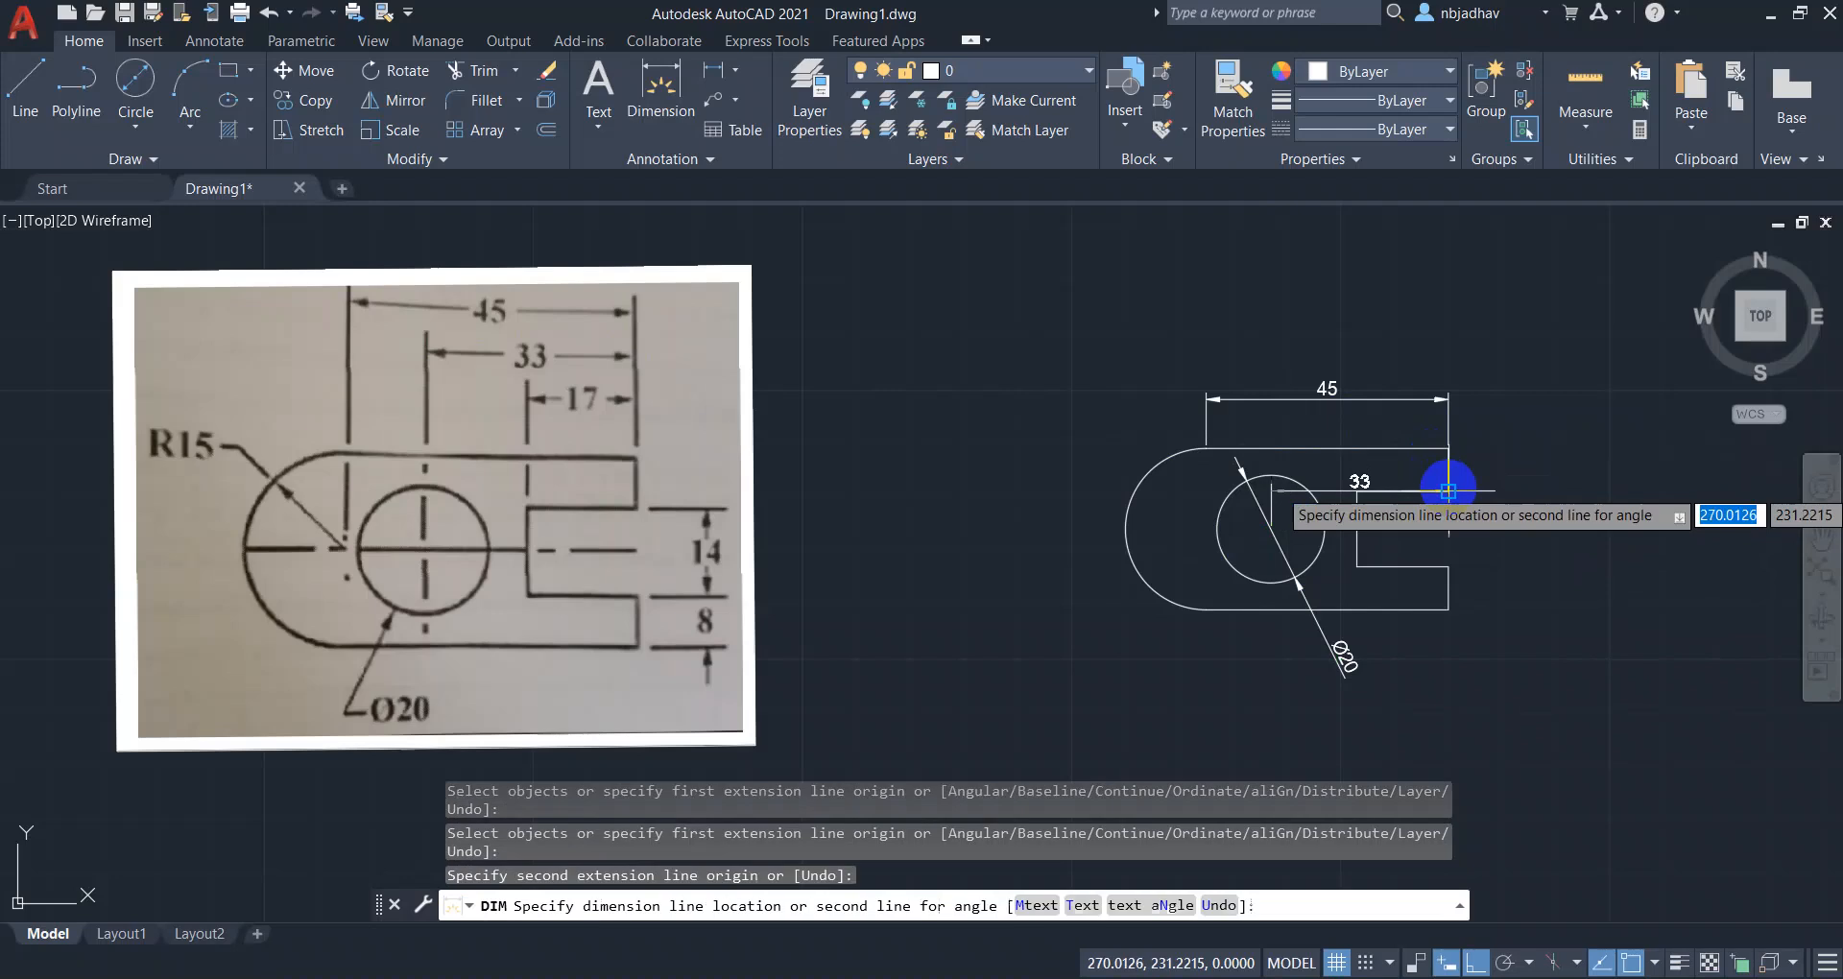
{"action": "left_click", "coordinate": [1368, 426]}
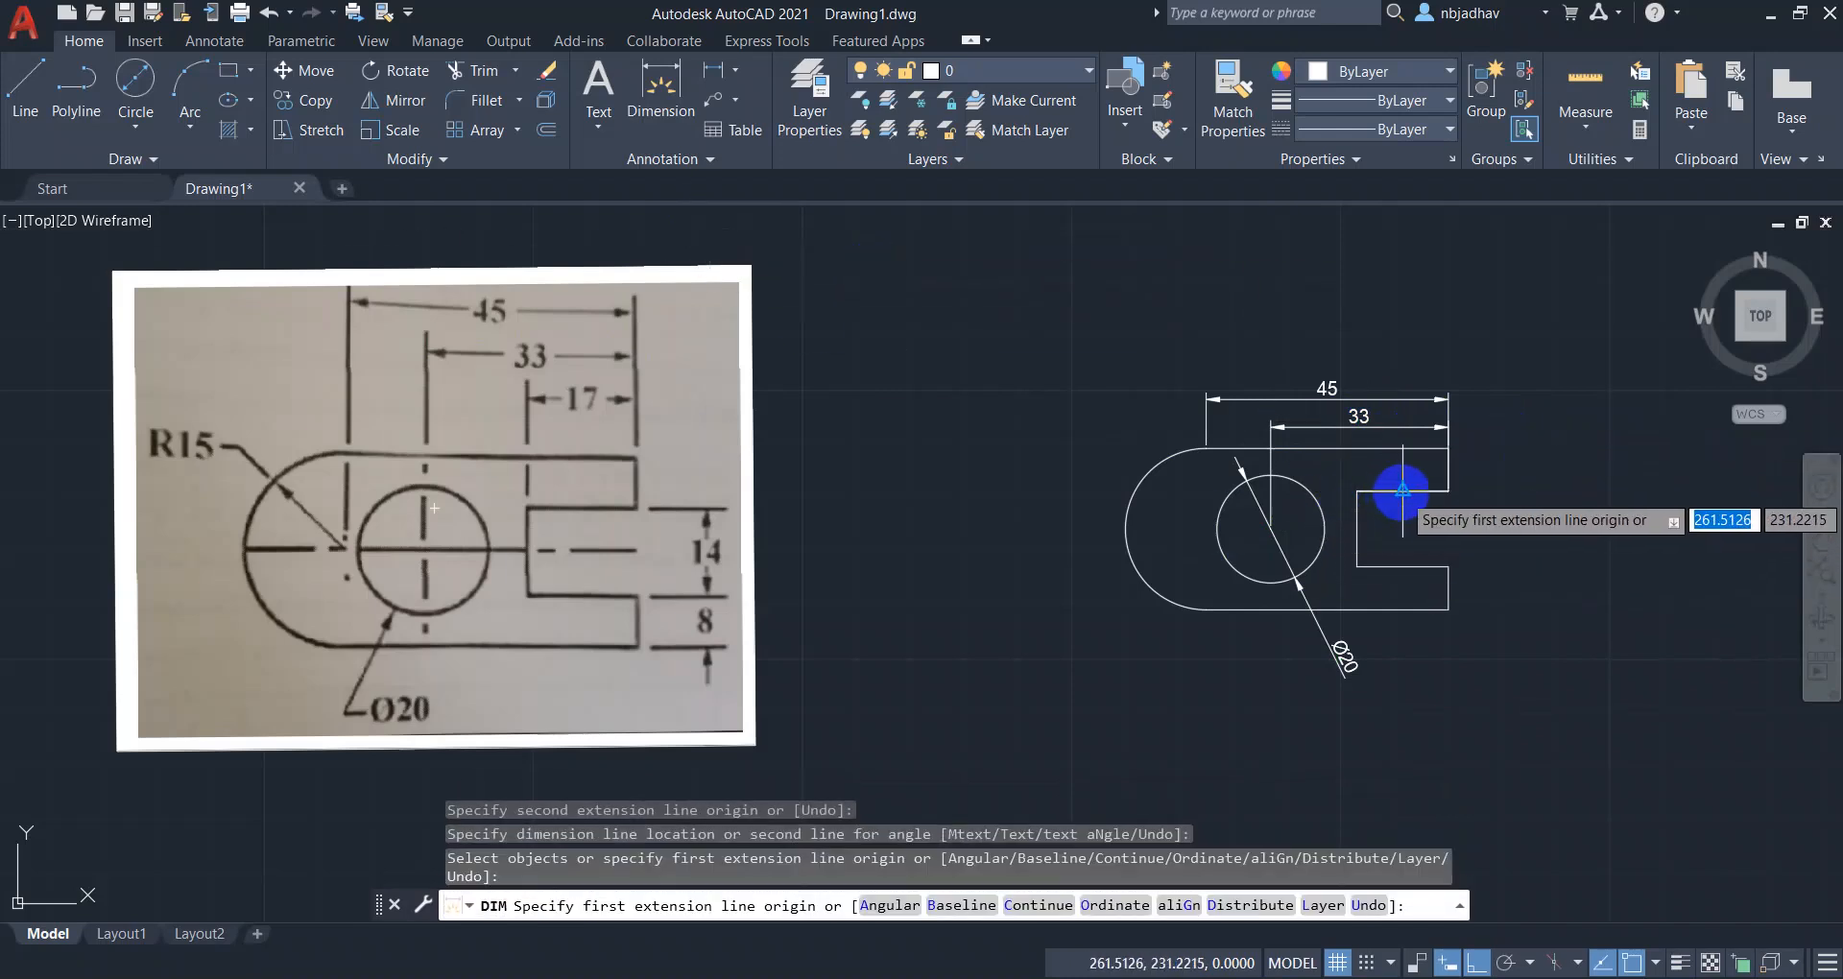
Dimension the notch's depth along its upper edge, placing the dimension just inside the notch.
{"action": "scroll", "coordinate": [1412, 492], "scroll_direction": "up", "scroll_amount": 5}
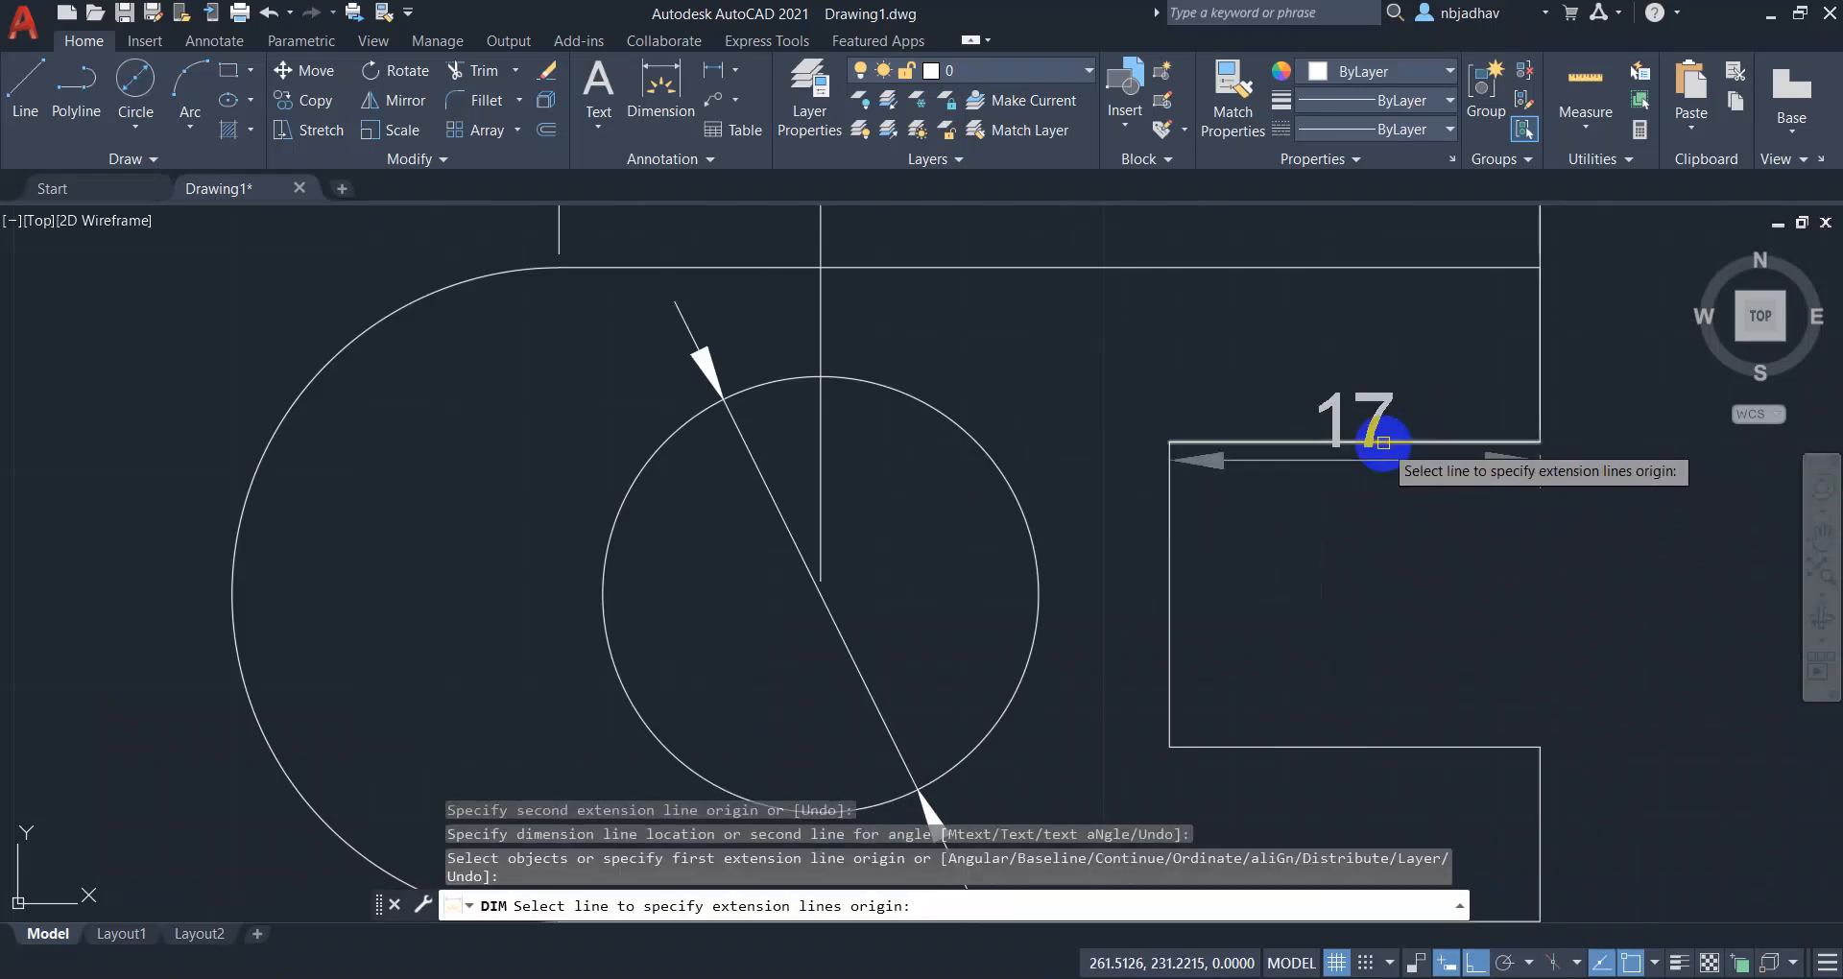
{"action": "left_click", "coordinate": [1382, 442]}
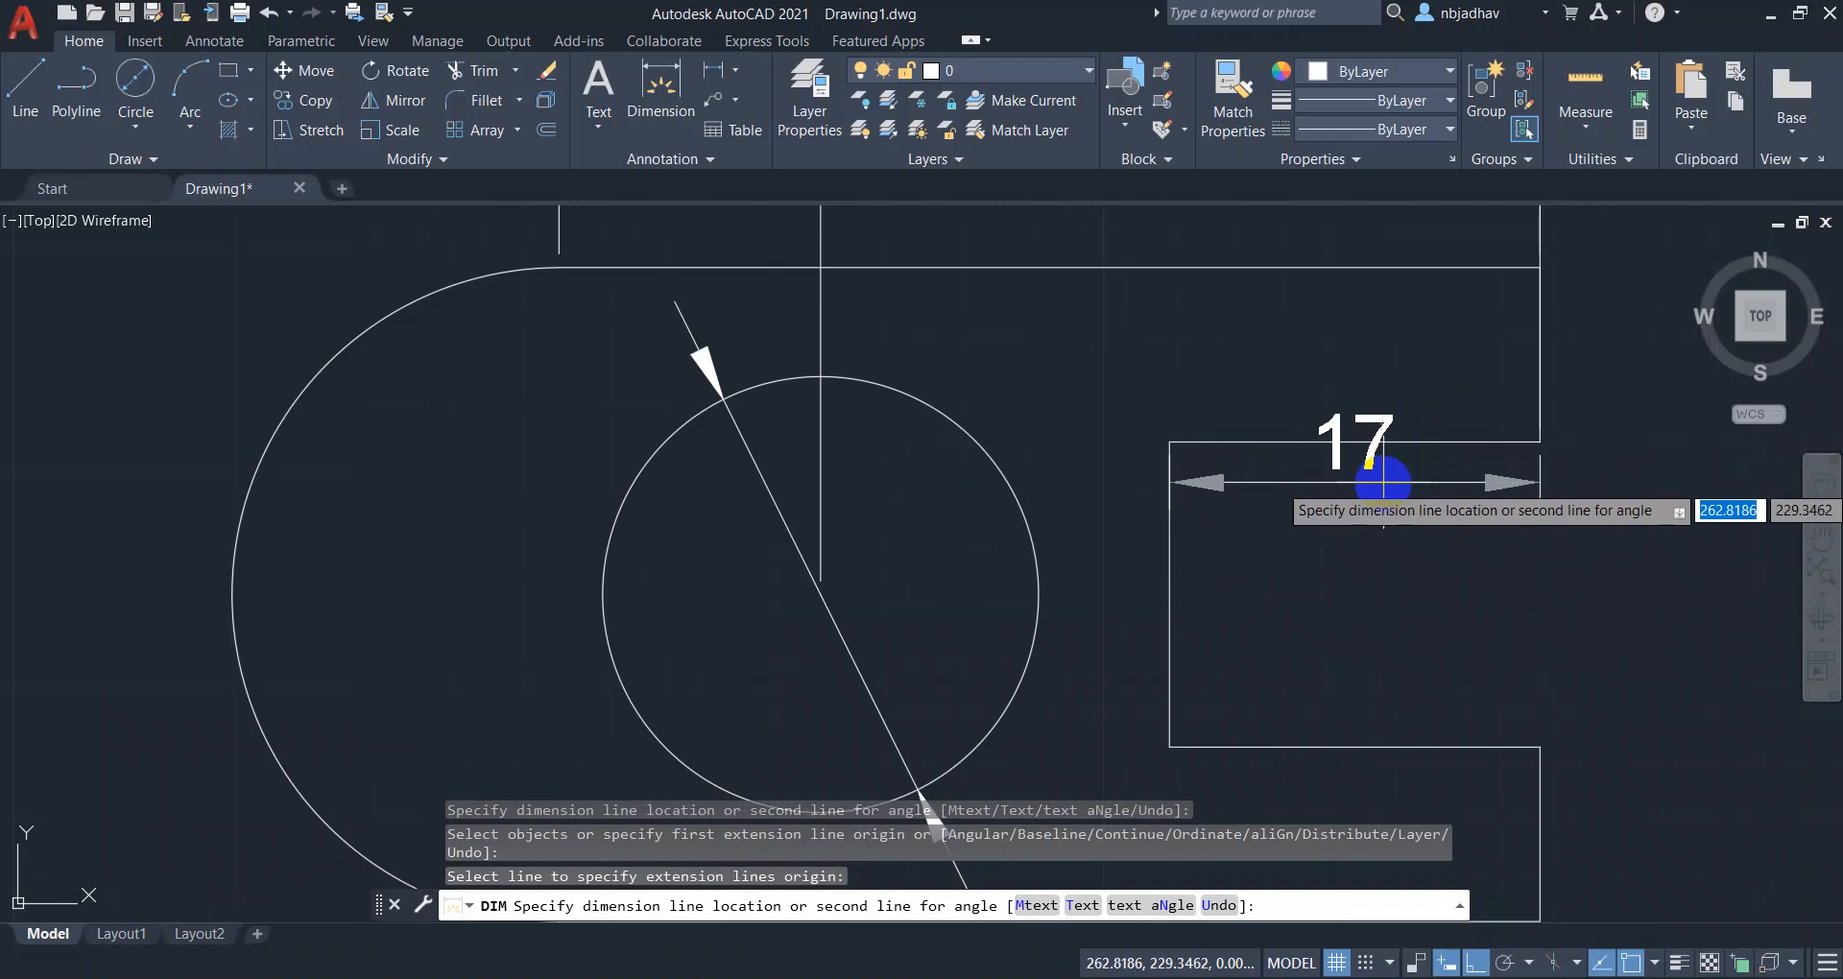
{"action": "left_click", "coordinate": [1383, 486]}
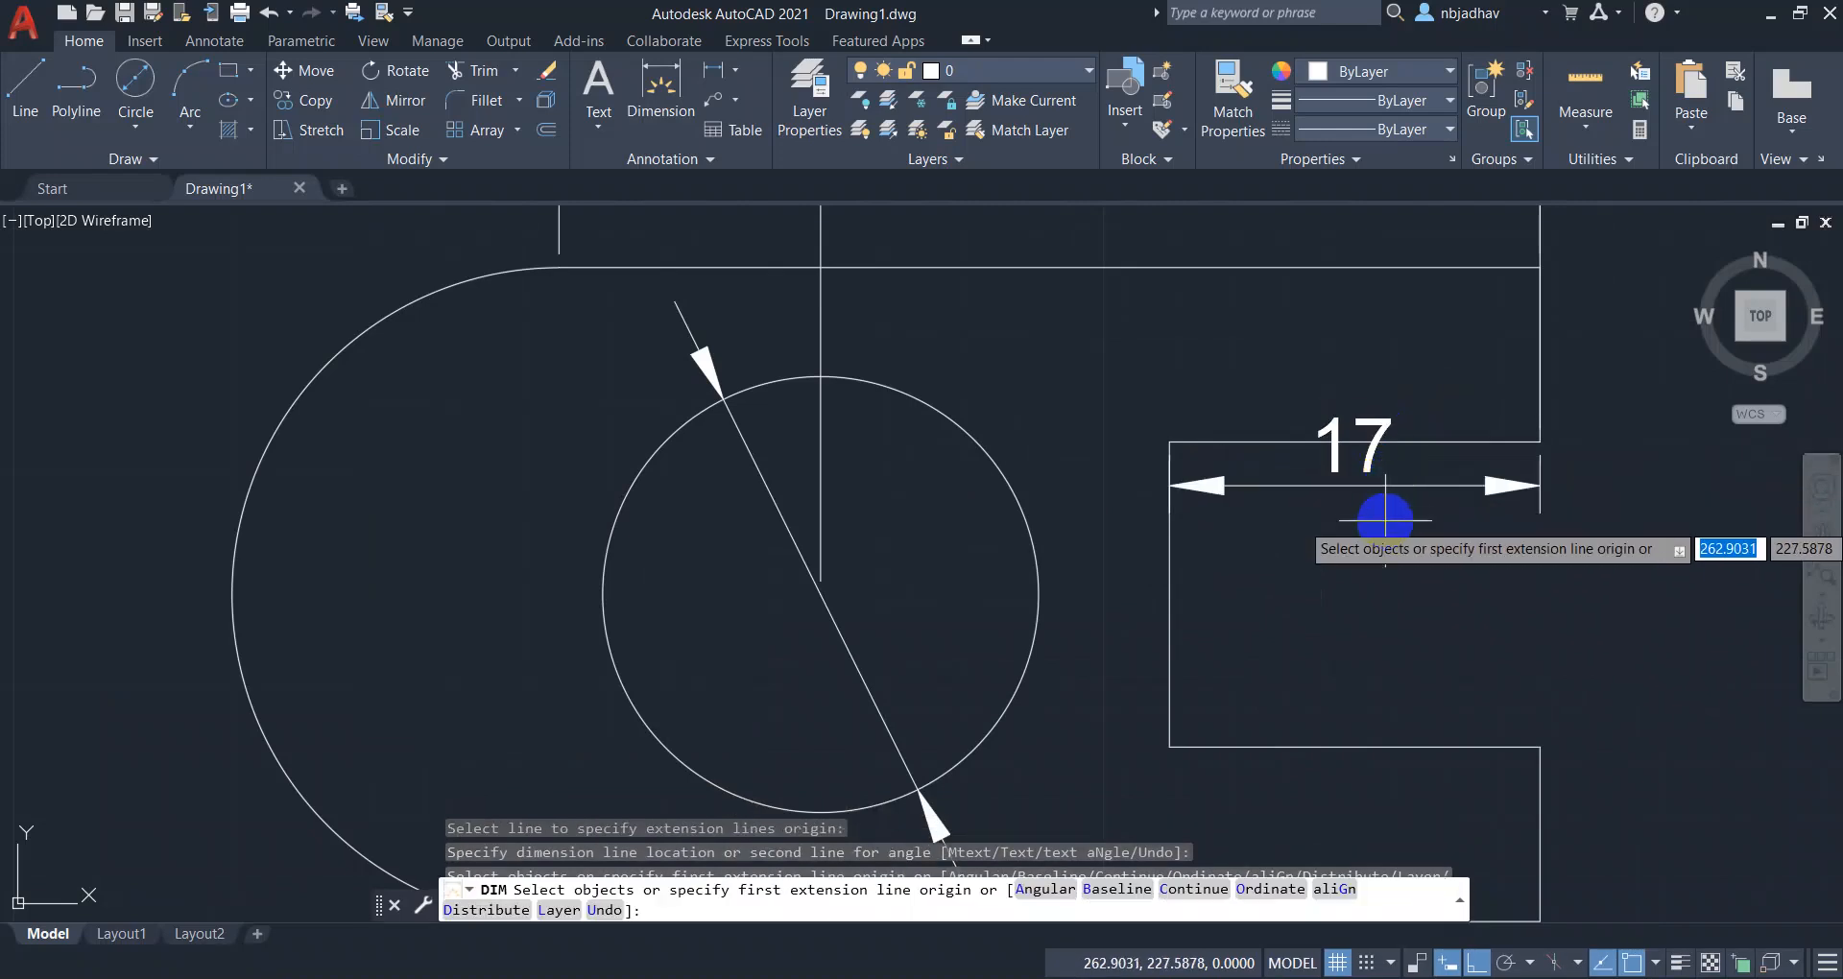
Dimension the notch's height from its vertical base line, placing the dimension just beyond the arms' right ends.
{"action": "scroll", "coordinate": [1388, 515], "scroll_direction": "down", "scroll_amount": 8}
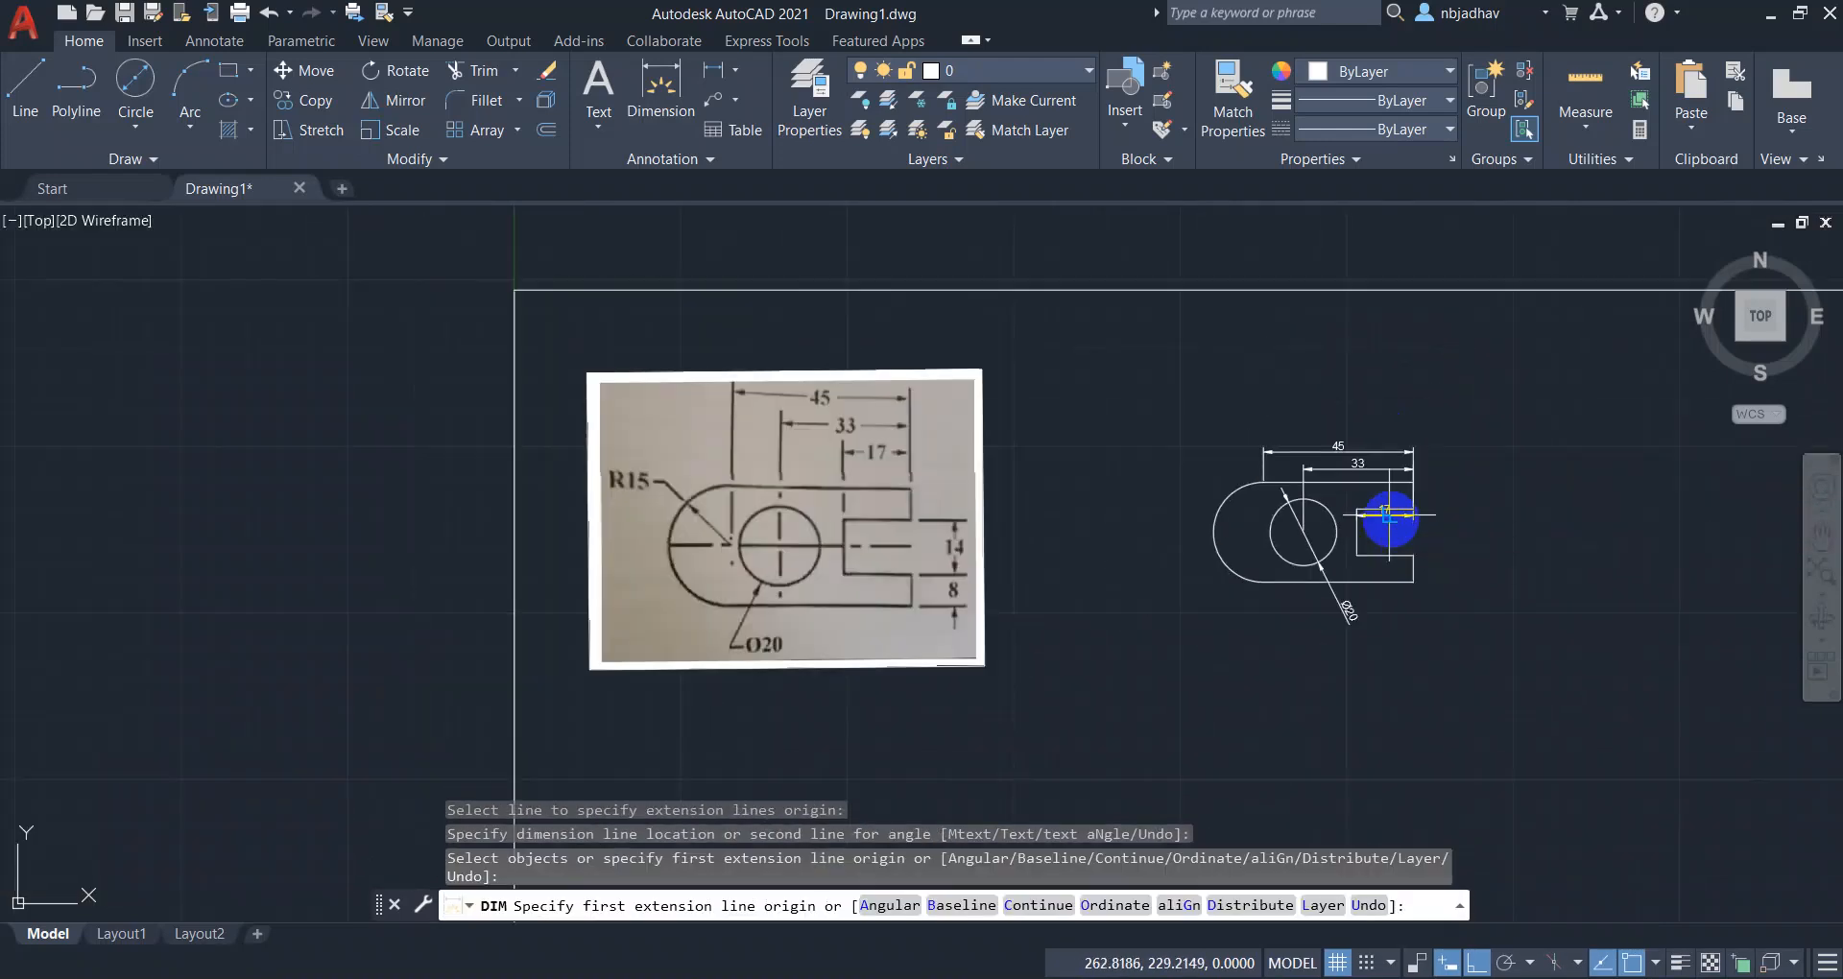
{"action": "scroll", "coordinate": [1388, 516], "scroll_direction": "up", "scroll_amount": 6}
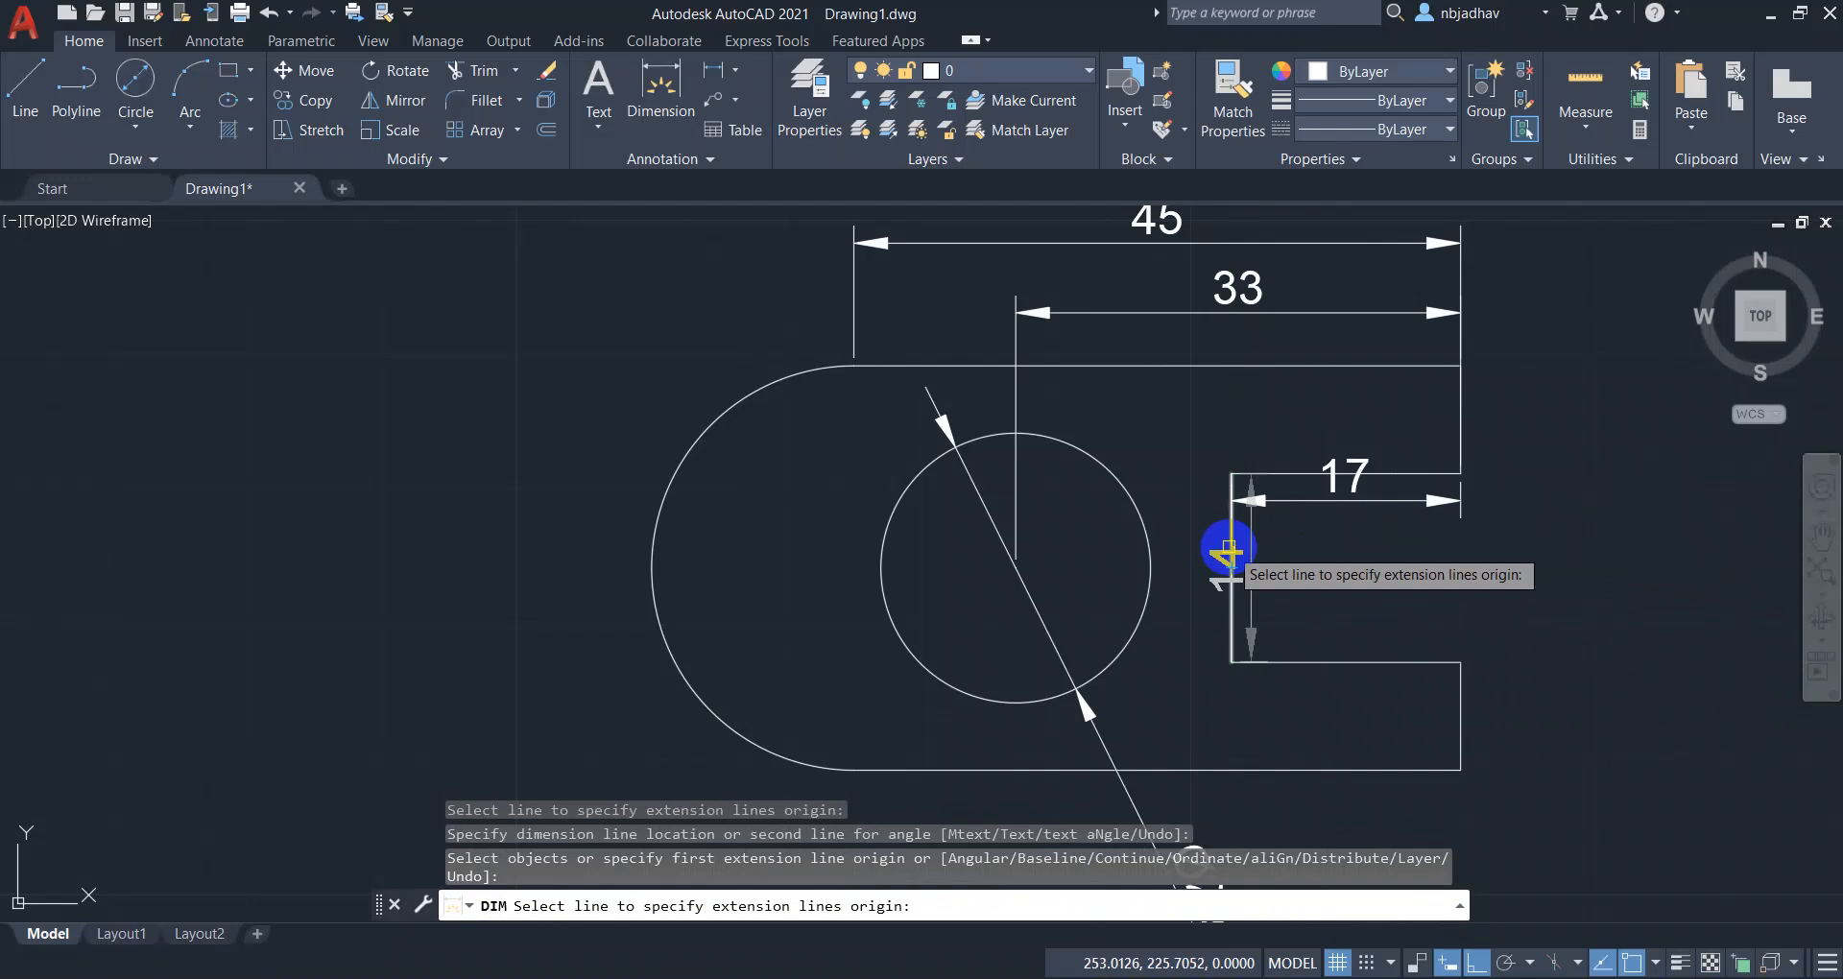
{"action": "left_click", "coordinate": [1228, 553]}
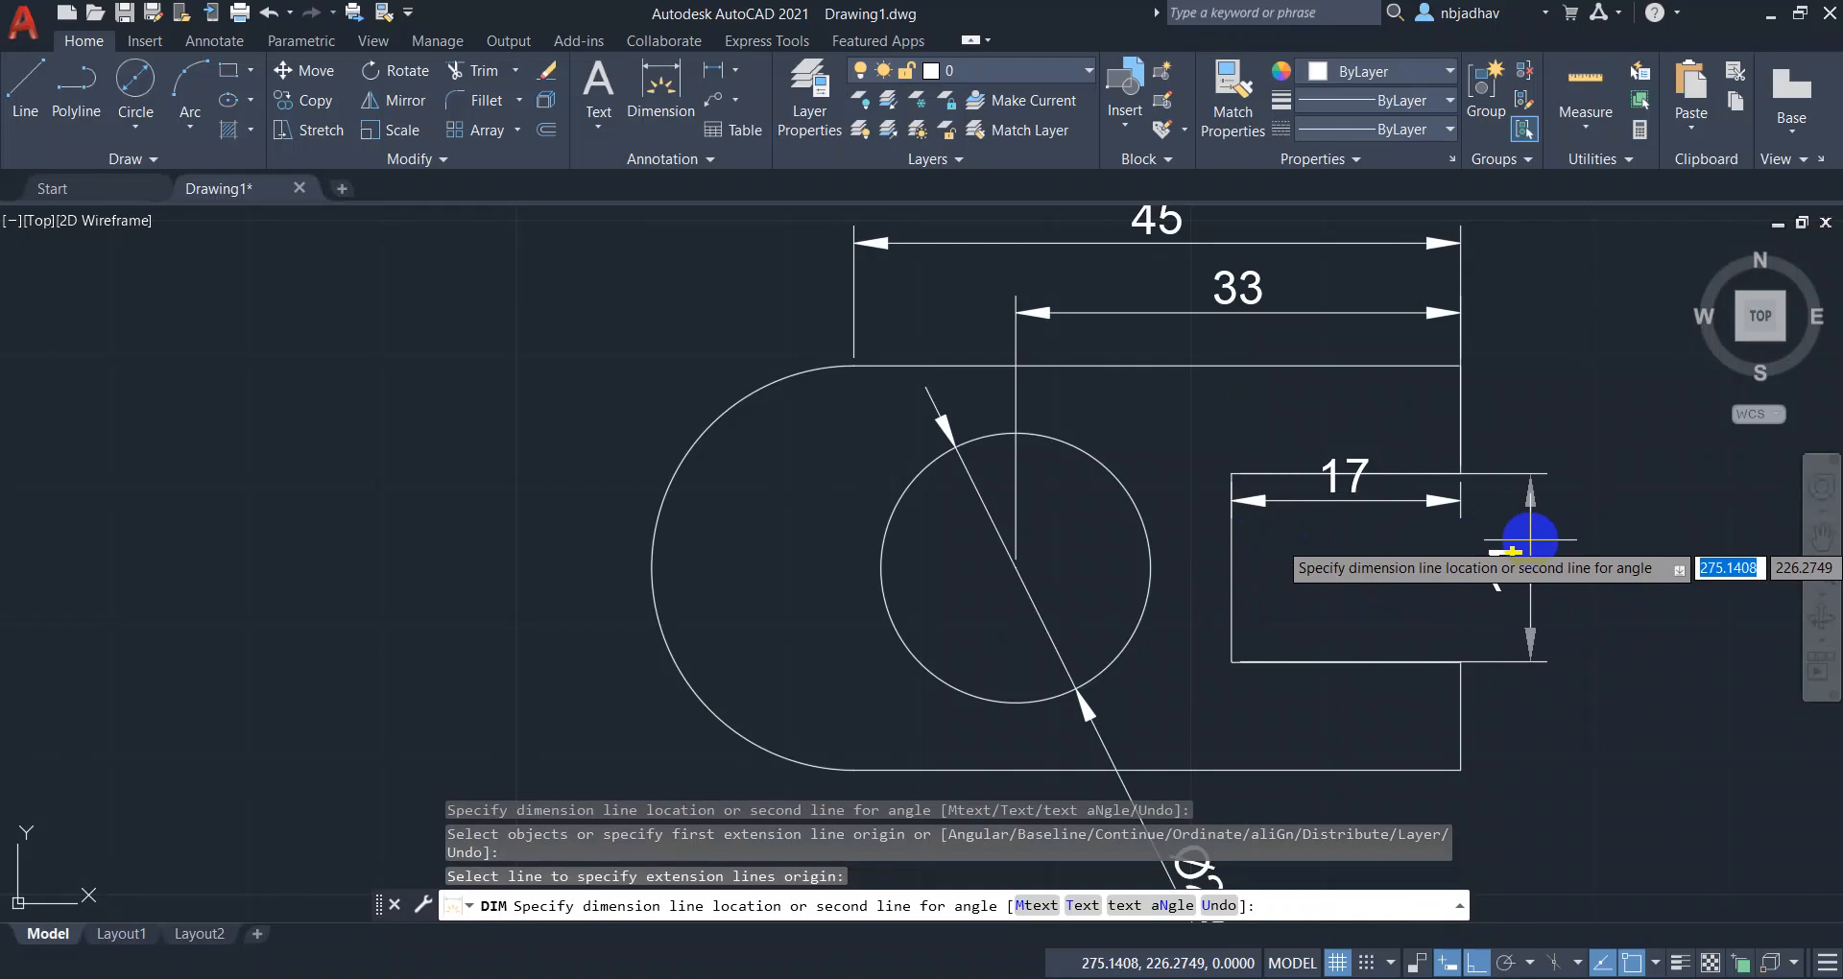
{"action": "left_click", "coordinate": [1515, 551]}
{"action": "scroll", "coordinate": [1288, 552], "scroll_direction": "down", "scroll_amount": 2}
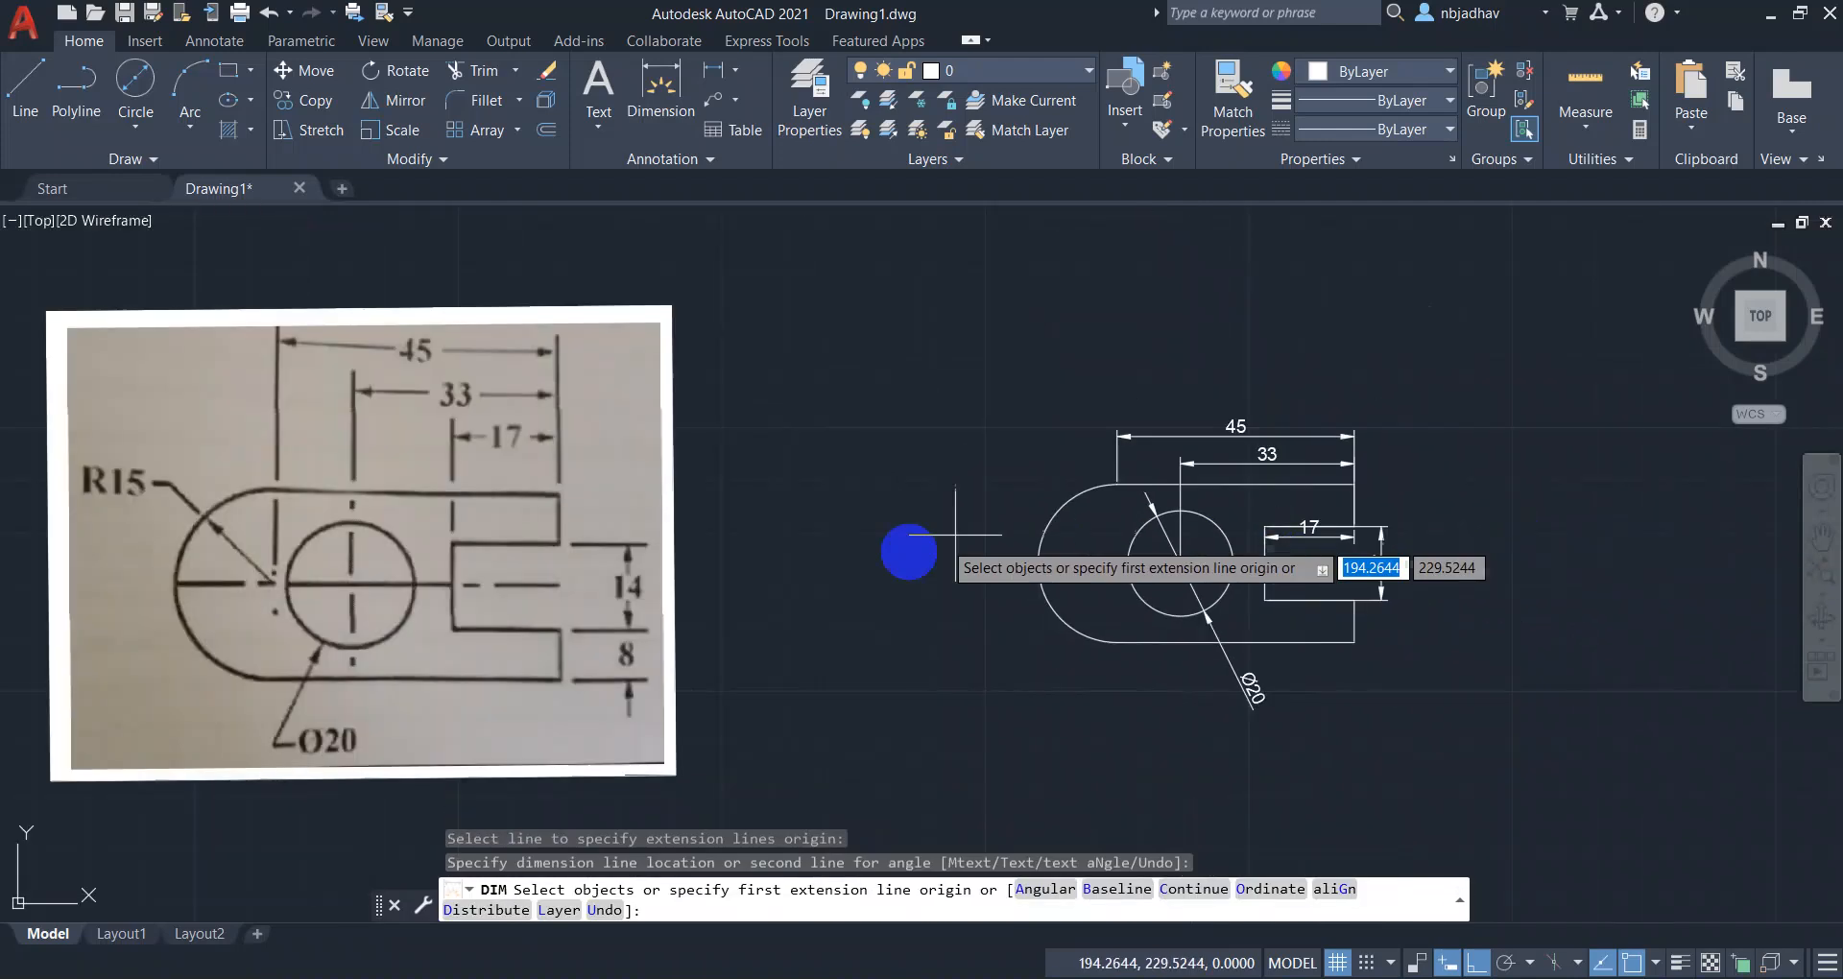
Dimension the height of the lower arm's right end, placing it in line with the notch's height dimension.
{"action": "scroll", "coordinate": [1357, 659], "scroll_direction": "up", "scroll_amount": 5}
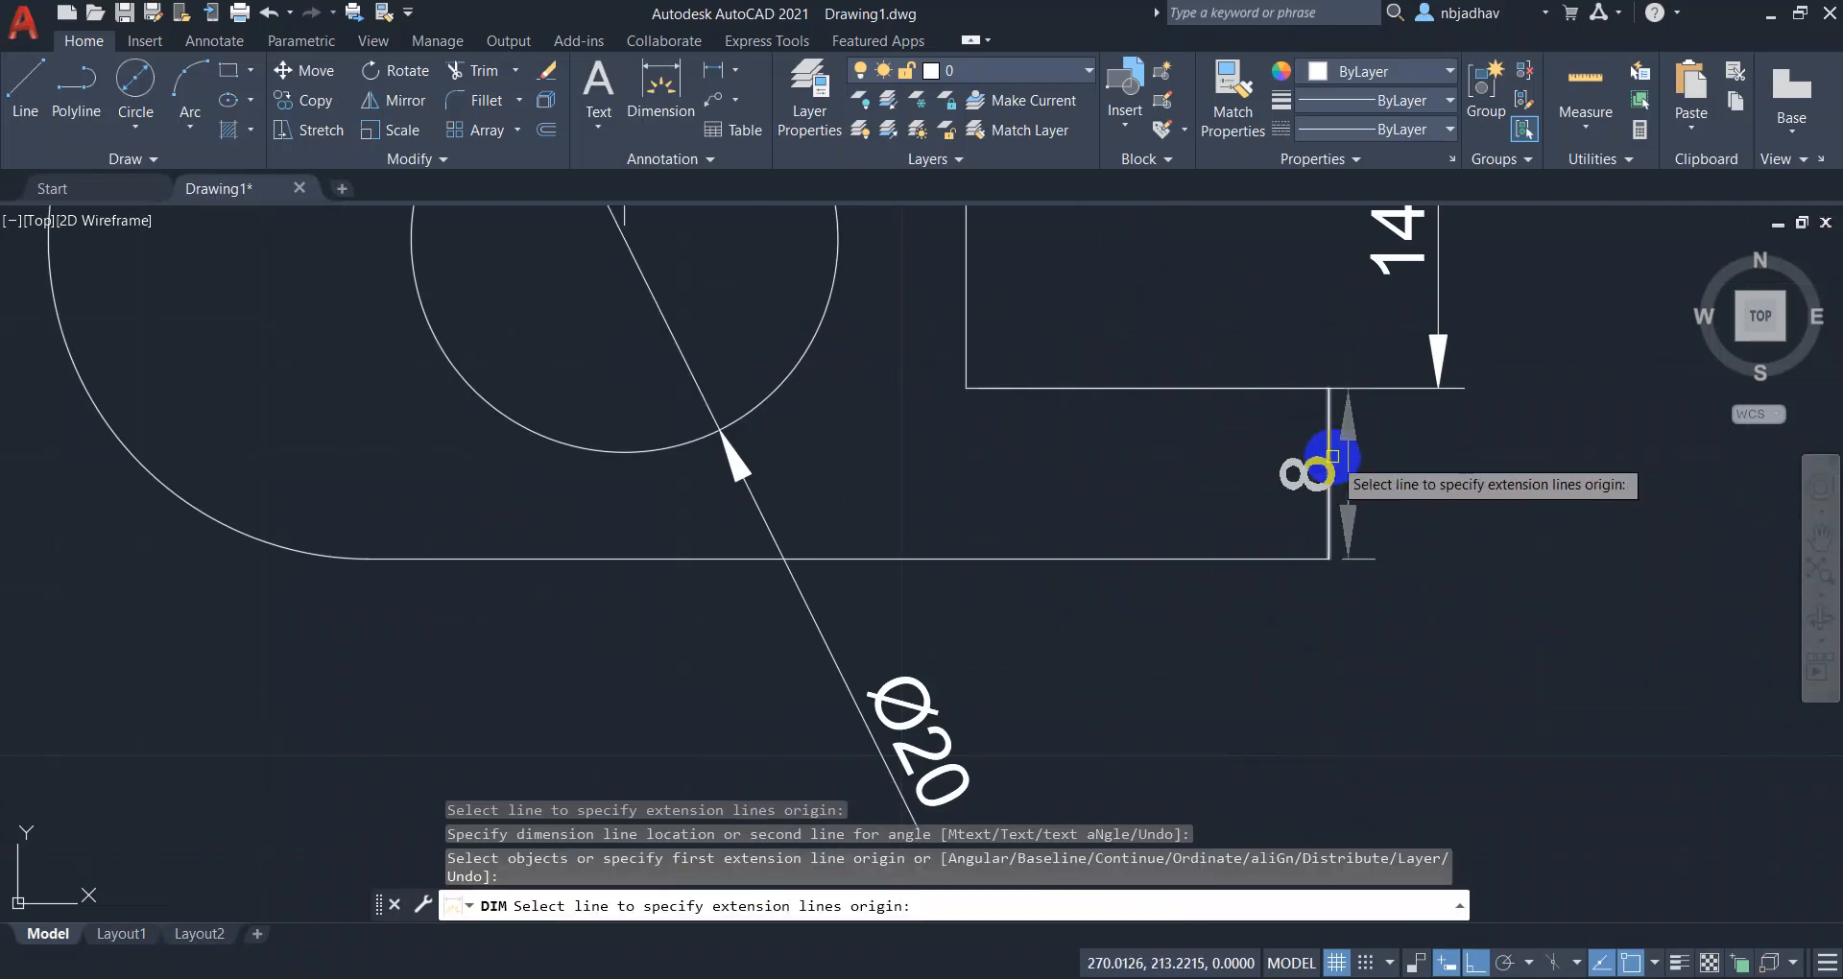
{"action": "left_click", "coordinate": [1333, 456]}
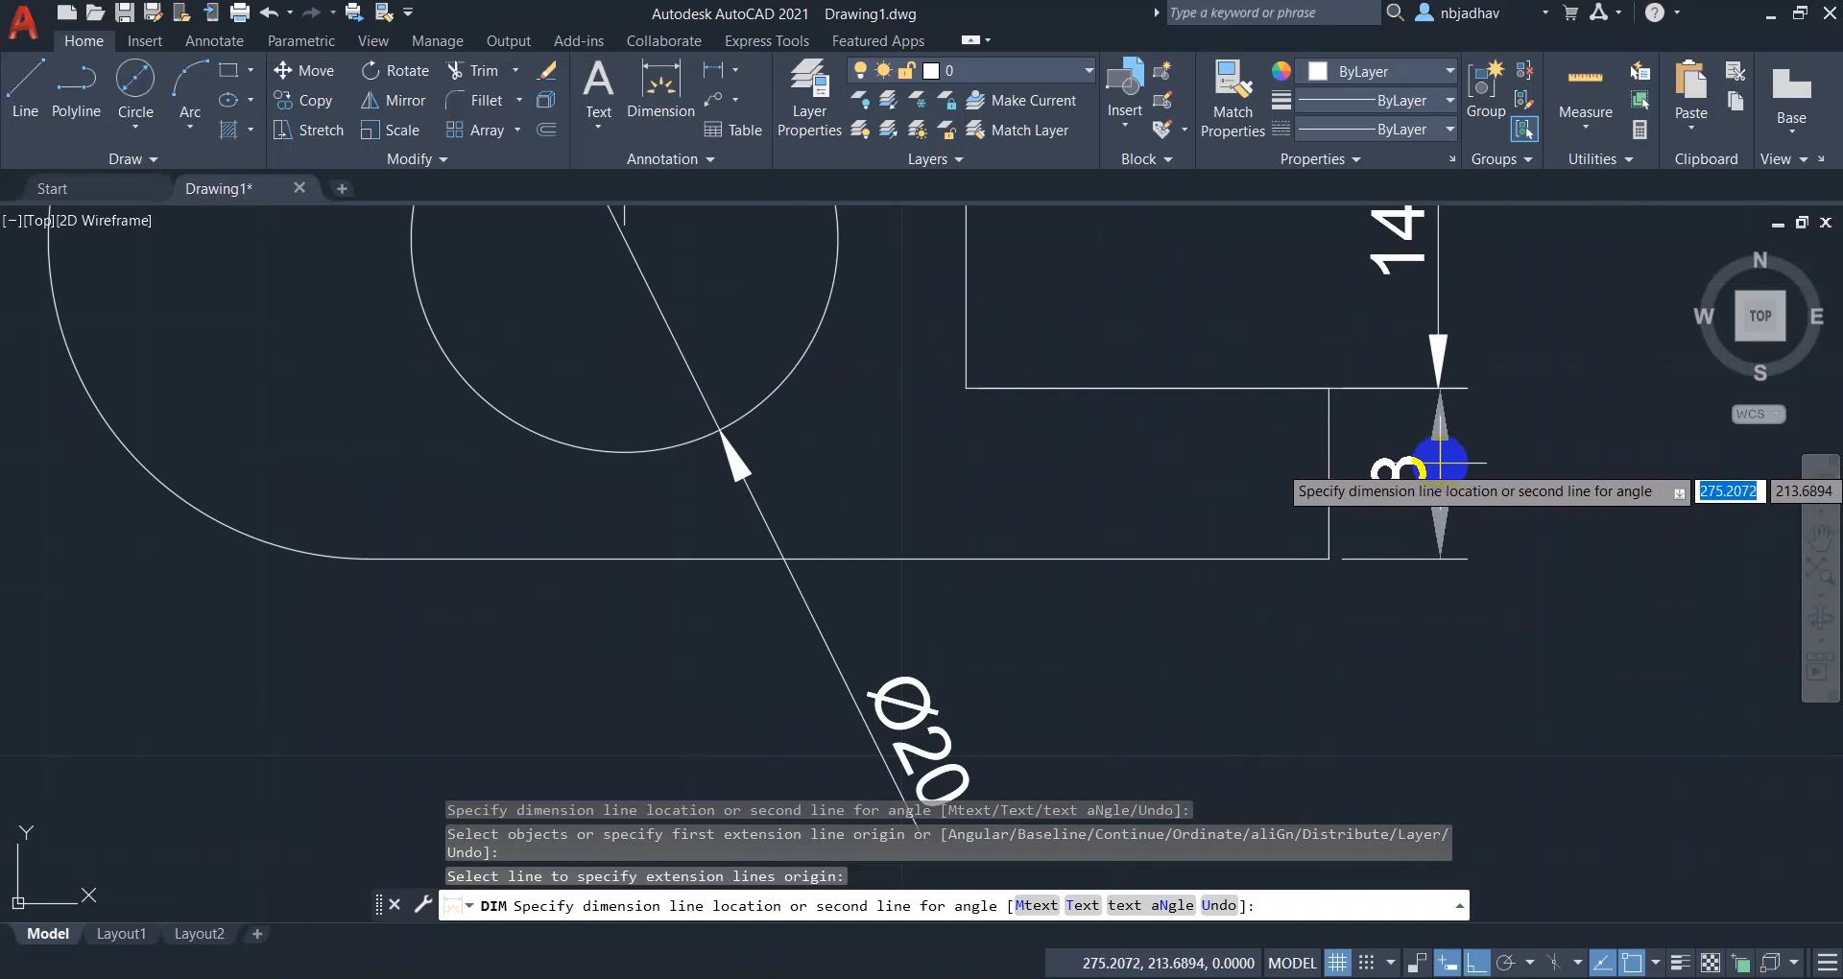
{"action": "left_click", "coordinate": [1437, 466]}
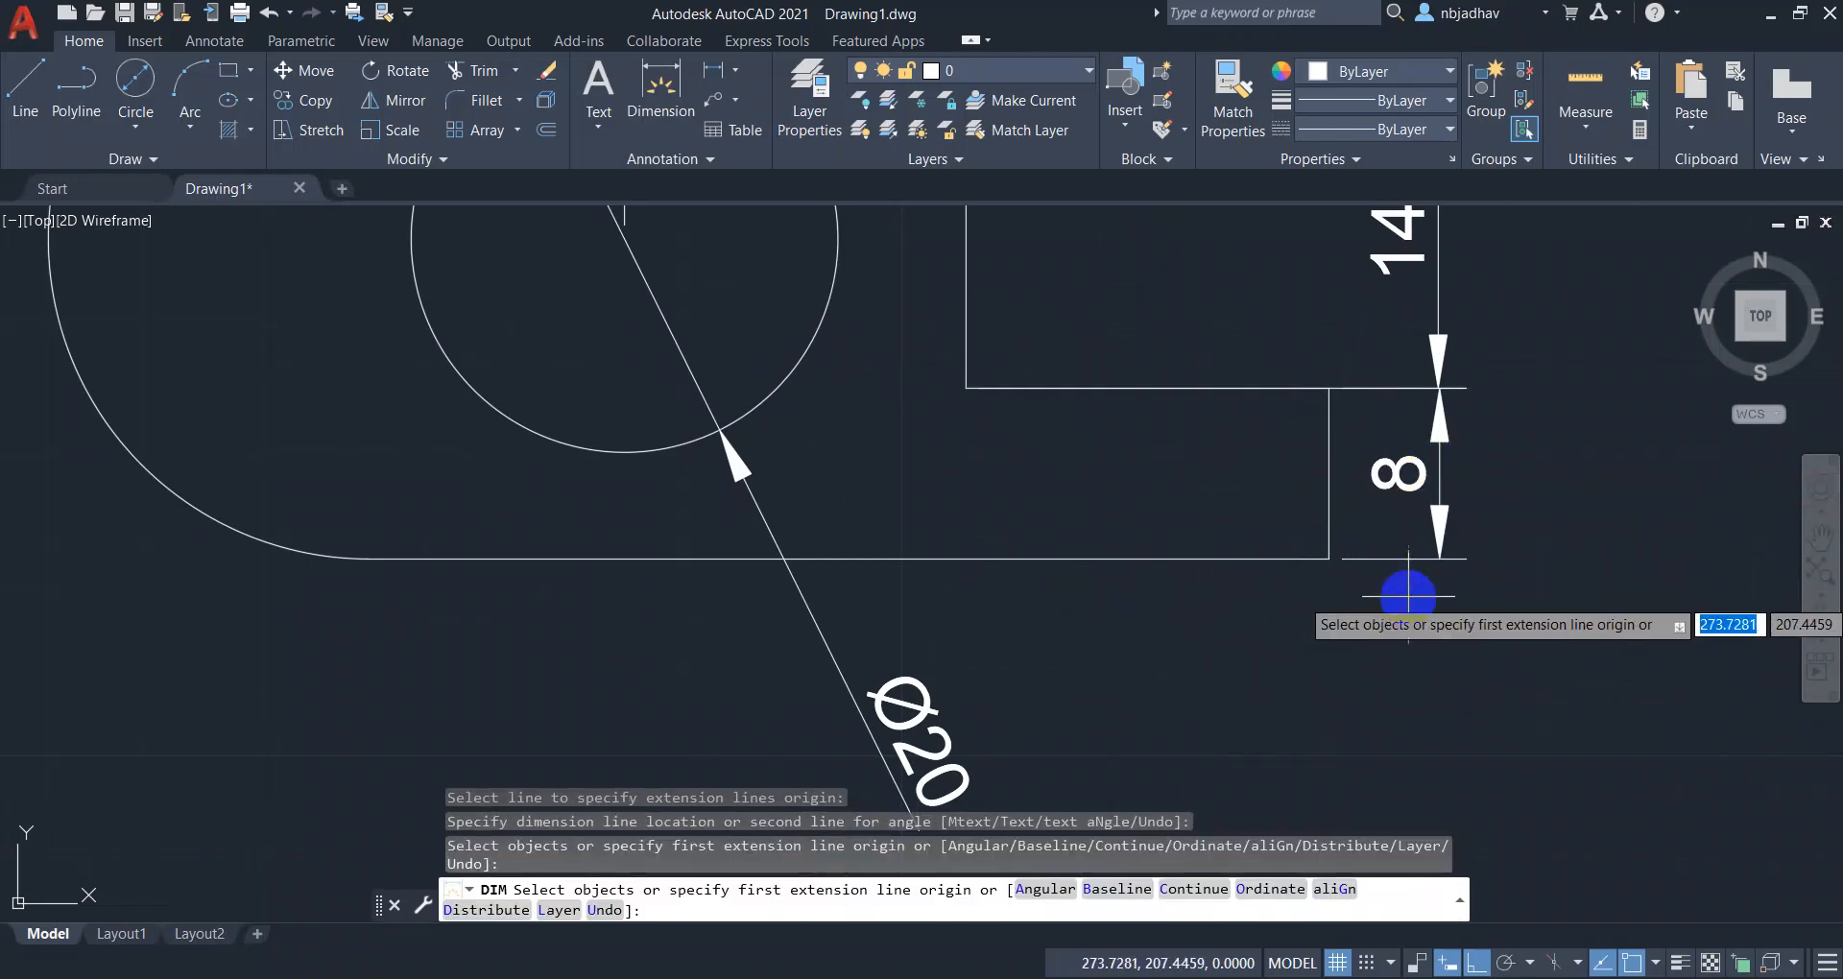
Dimension the radius of the plate's rounded end, placing the text outside the arc to its upper left.
{"action": "scroll", "coordinate": [1412, 600], "scroll_direction": "down", "scroll_amount": 6}
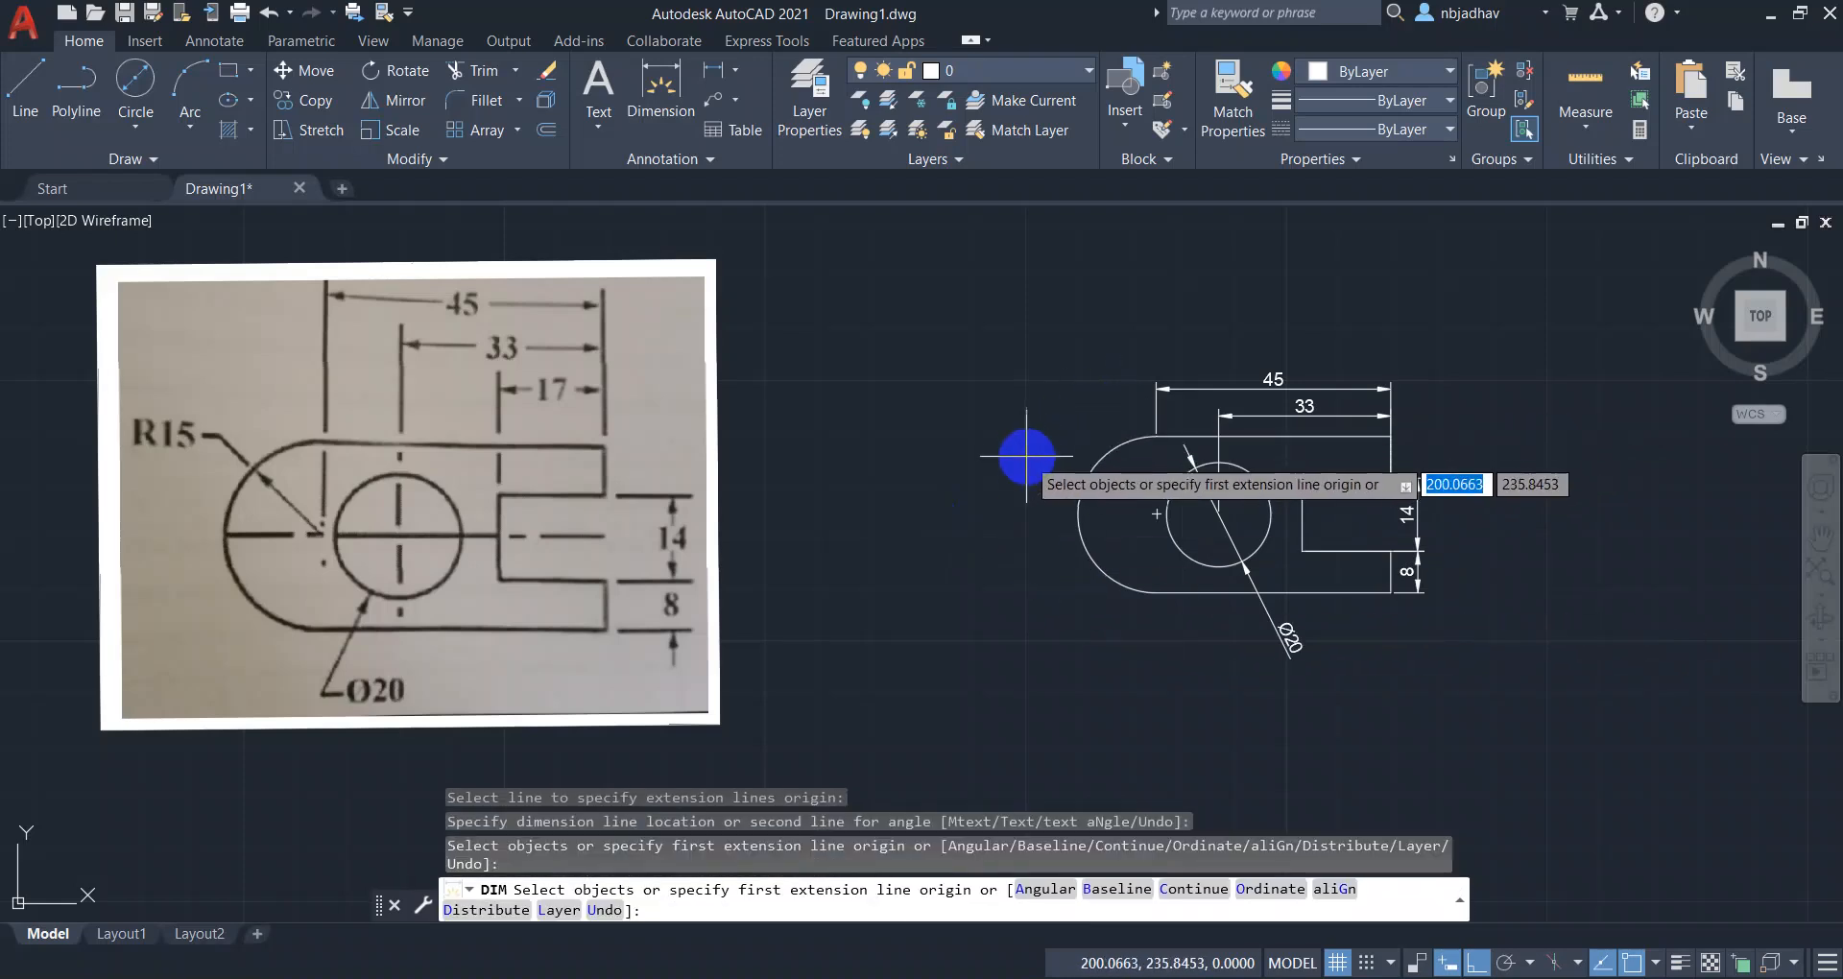
{"action": "left_click", "coordinate": [1087, 477]}
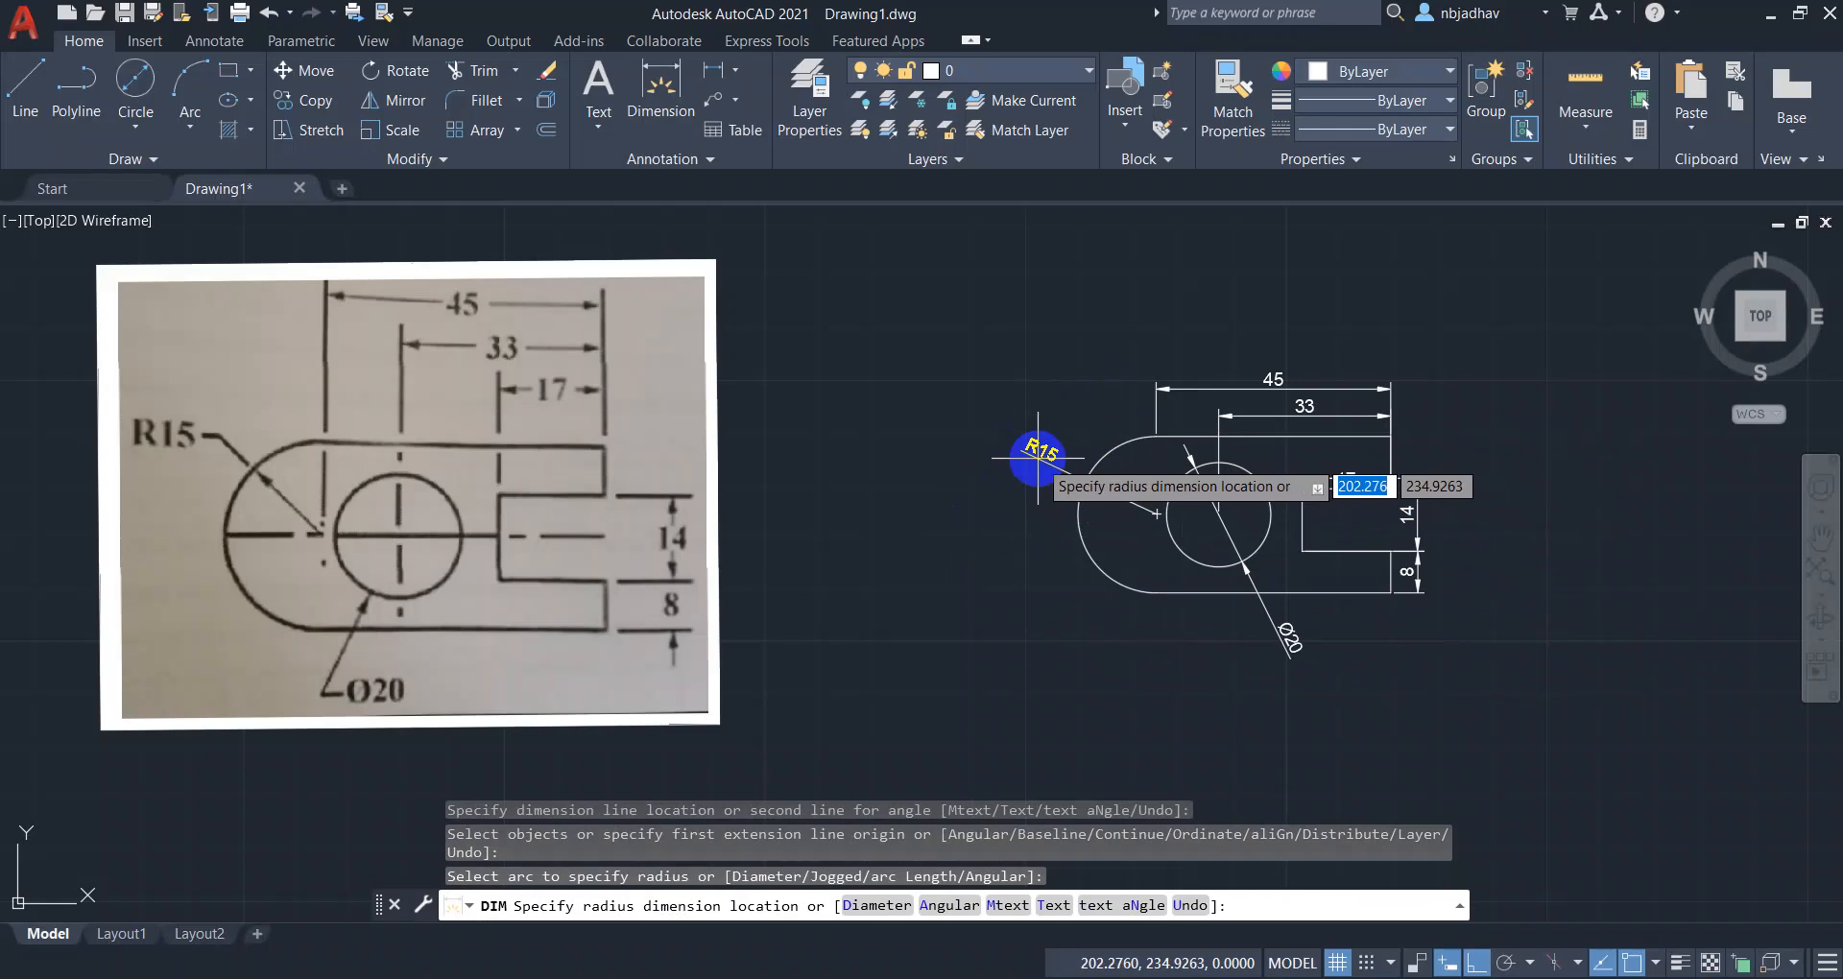
{"action": "left_click", "coordinate": [1038, 458]}
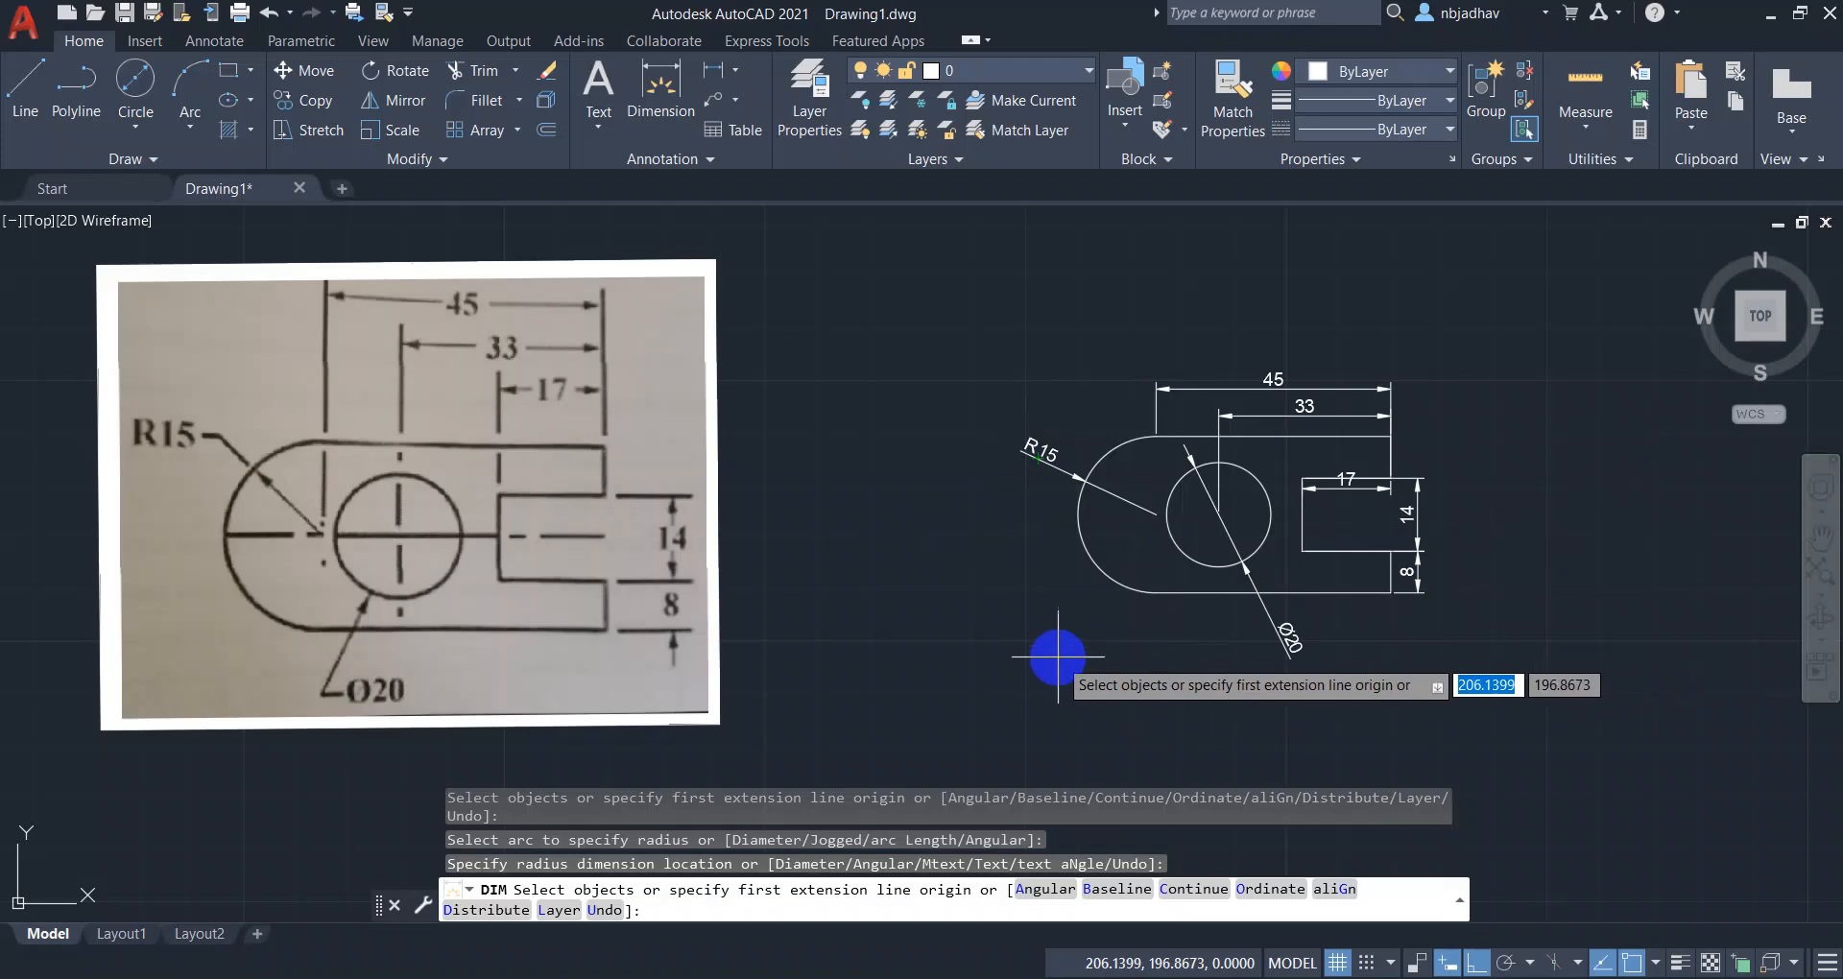
{"action": "middle_click_drag", "start_coordinate": [1061, 659], "coordinate": [1163, 665]}
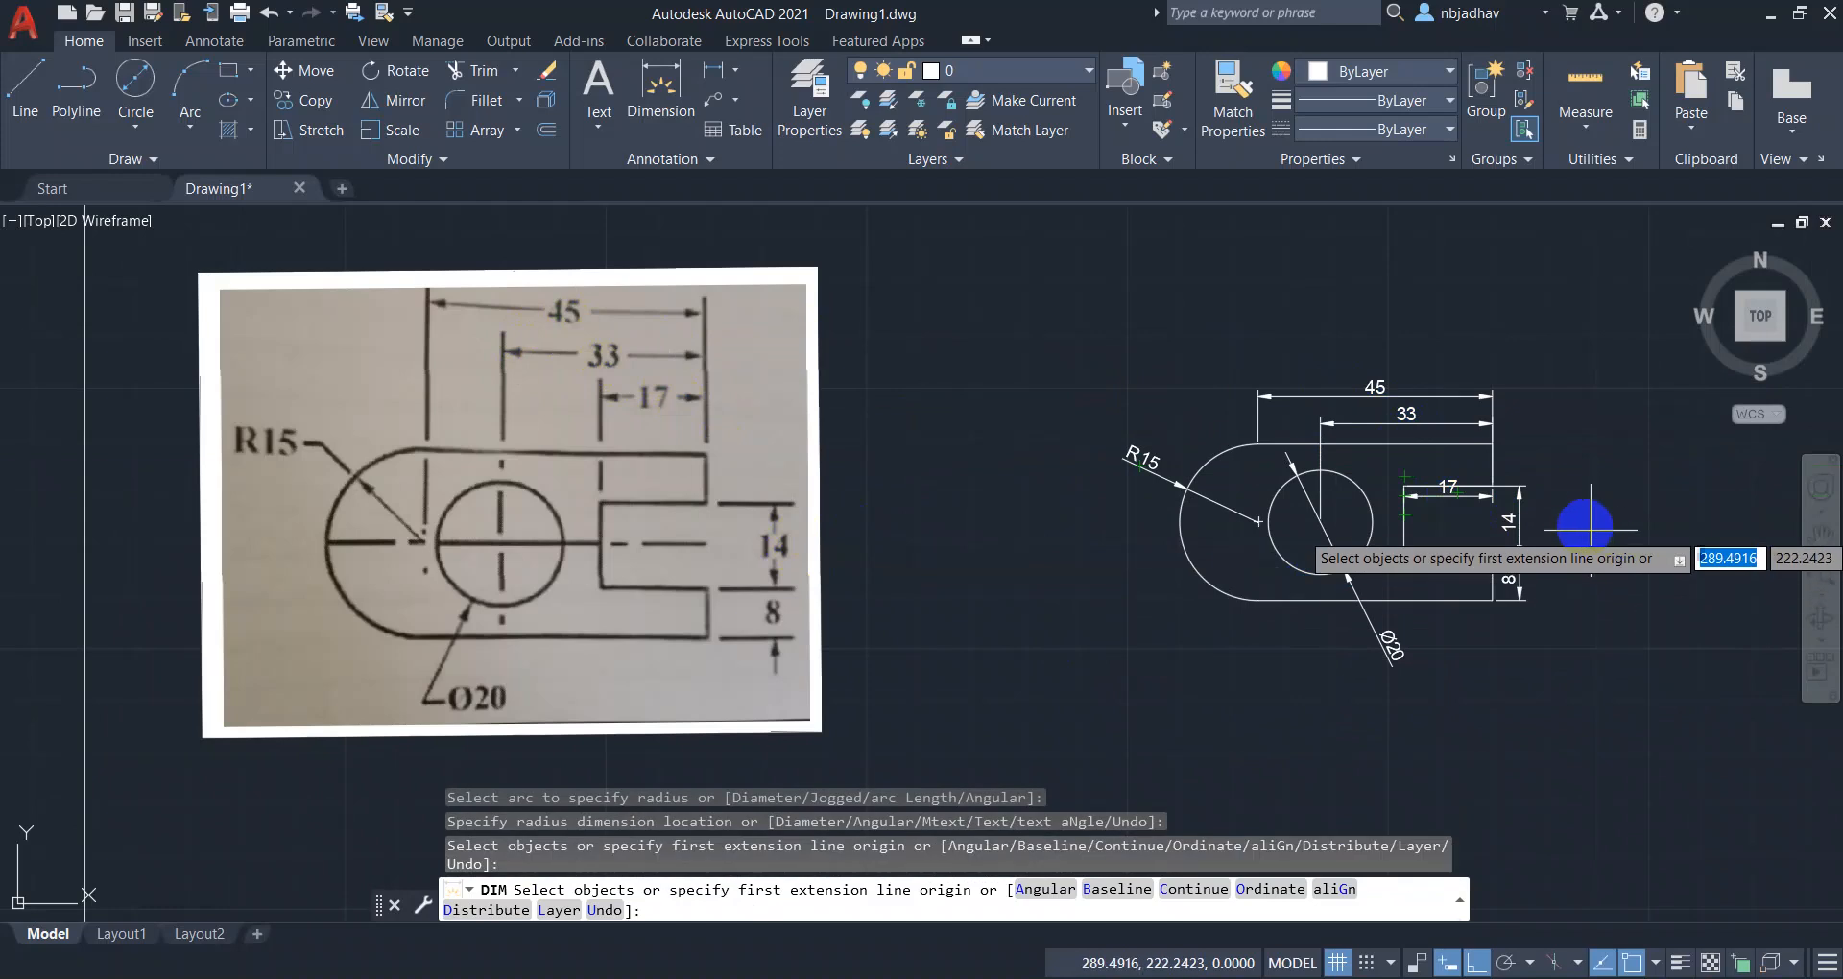
{"action": "scroll", "coordinate": [1556, 509], "scroll_direction": "up", "scroll_amount": 4}
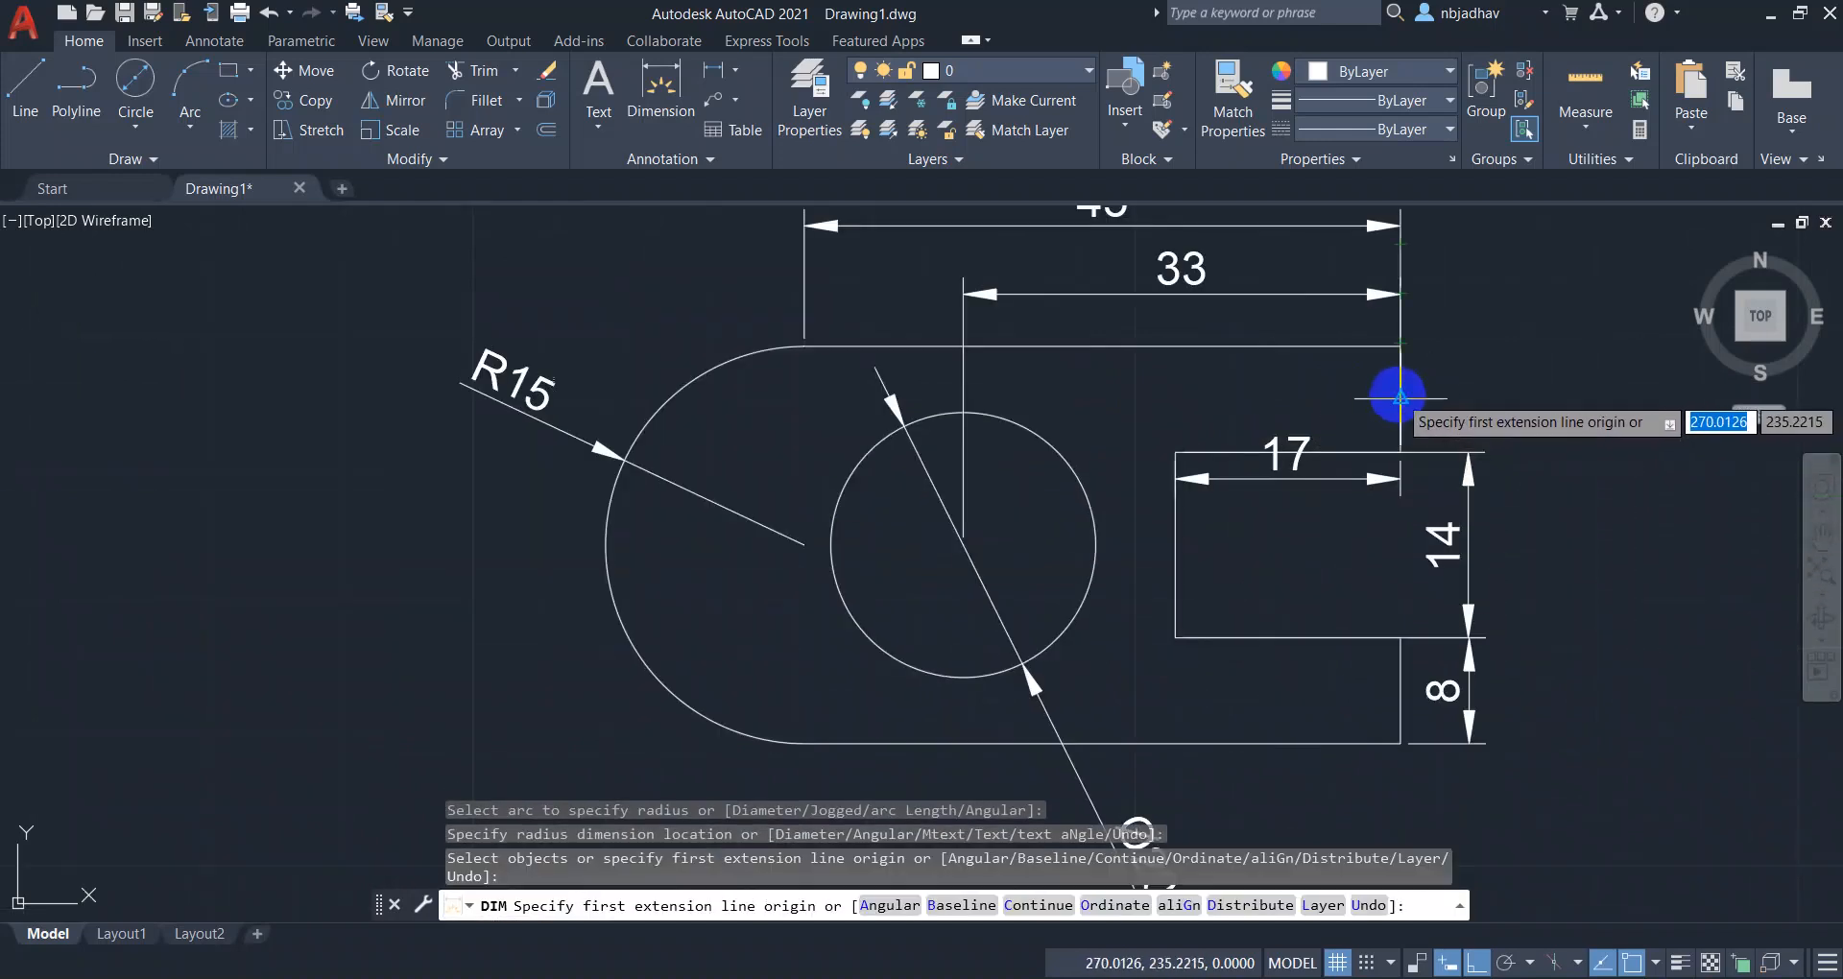
{"action": "left_click", "coordinate": [657, 88]}
{"action": "left_click", "coordinate": [1400, 380]}
{"action": "key", "text": "Escape"}
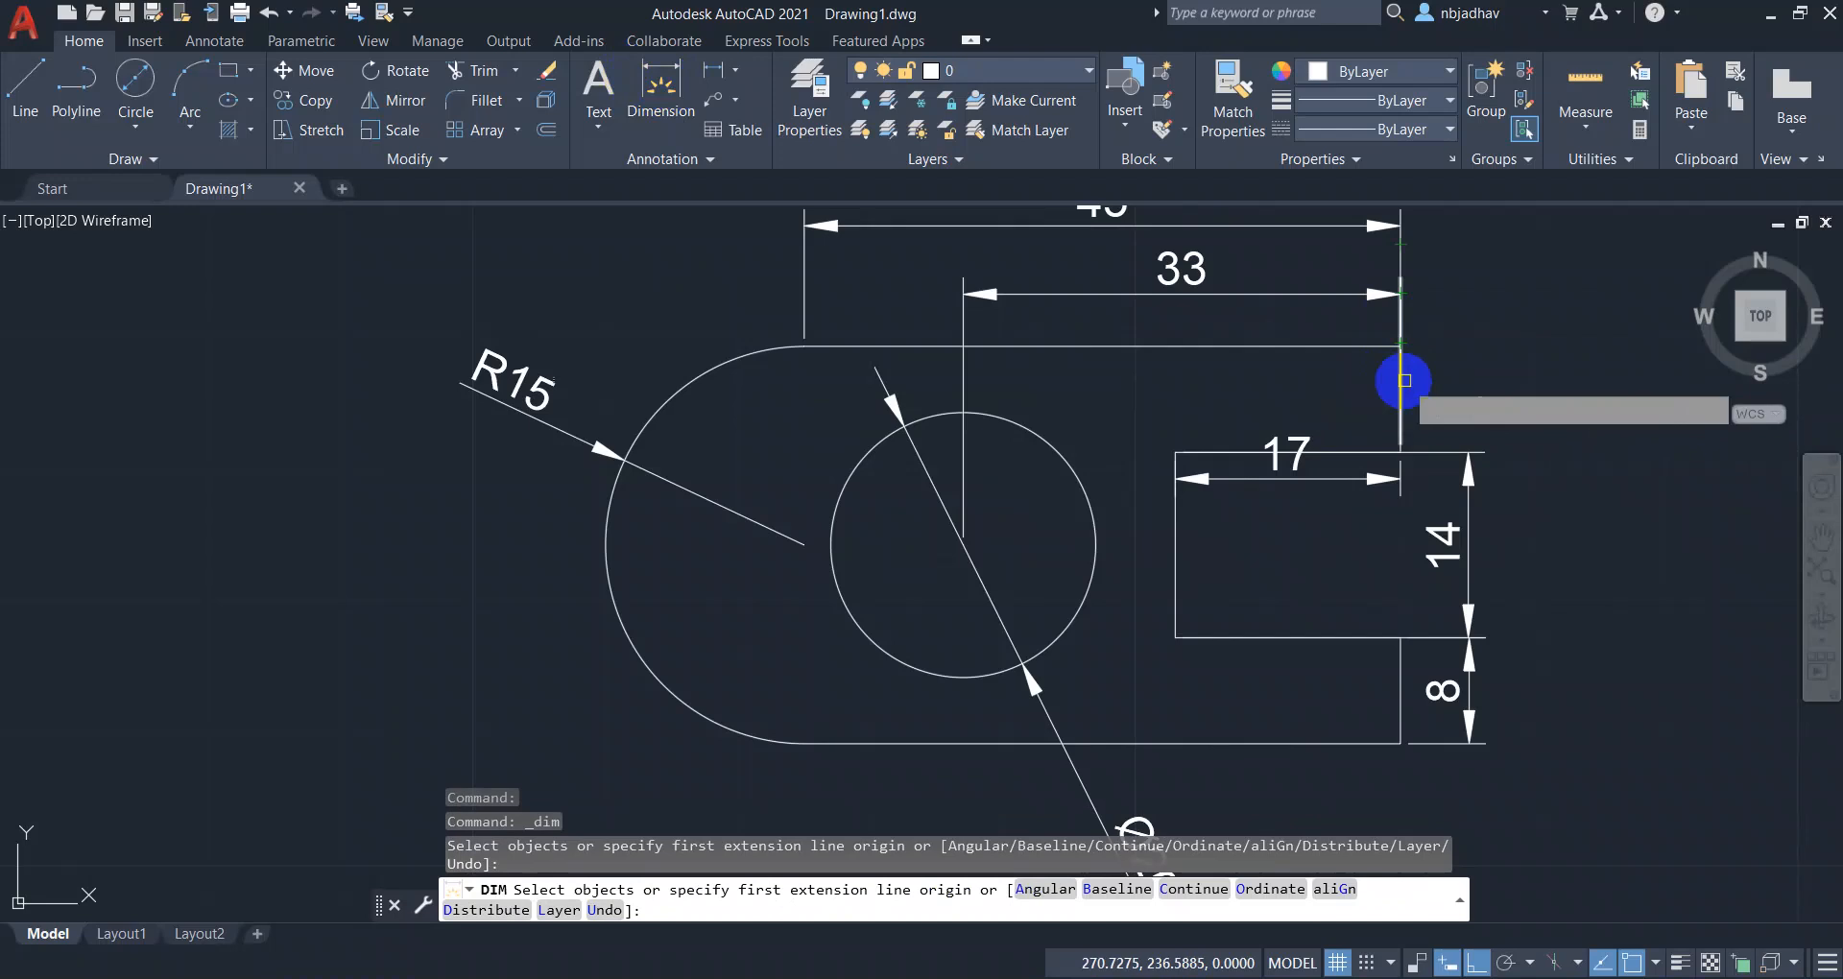
{"action": "scroll", "coordinate": [1405, 380], "scroll_direction": "up", "scroll_amount": 2}
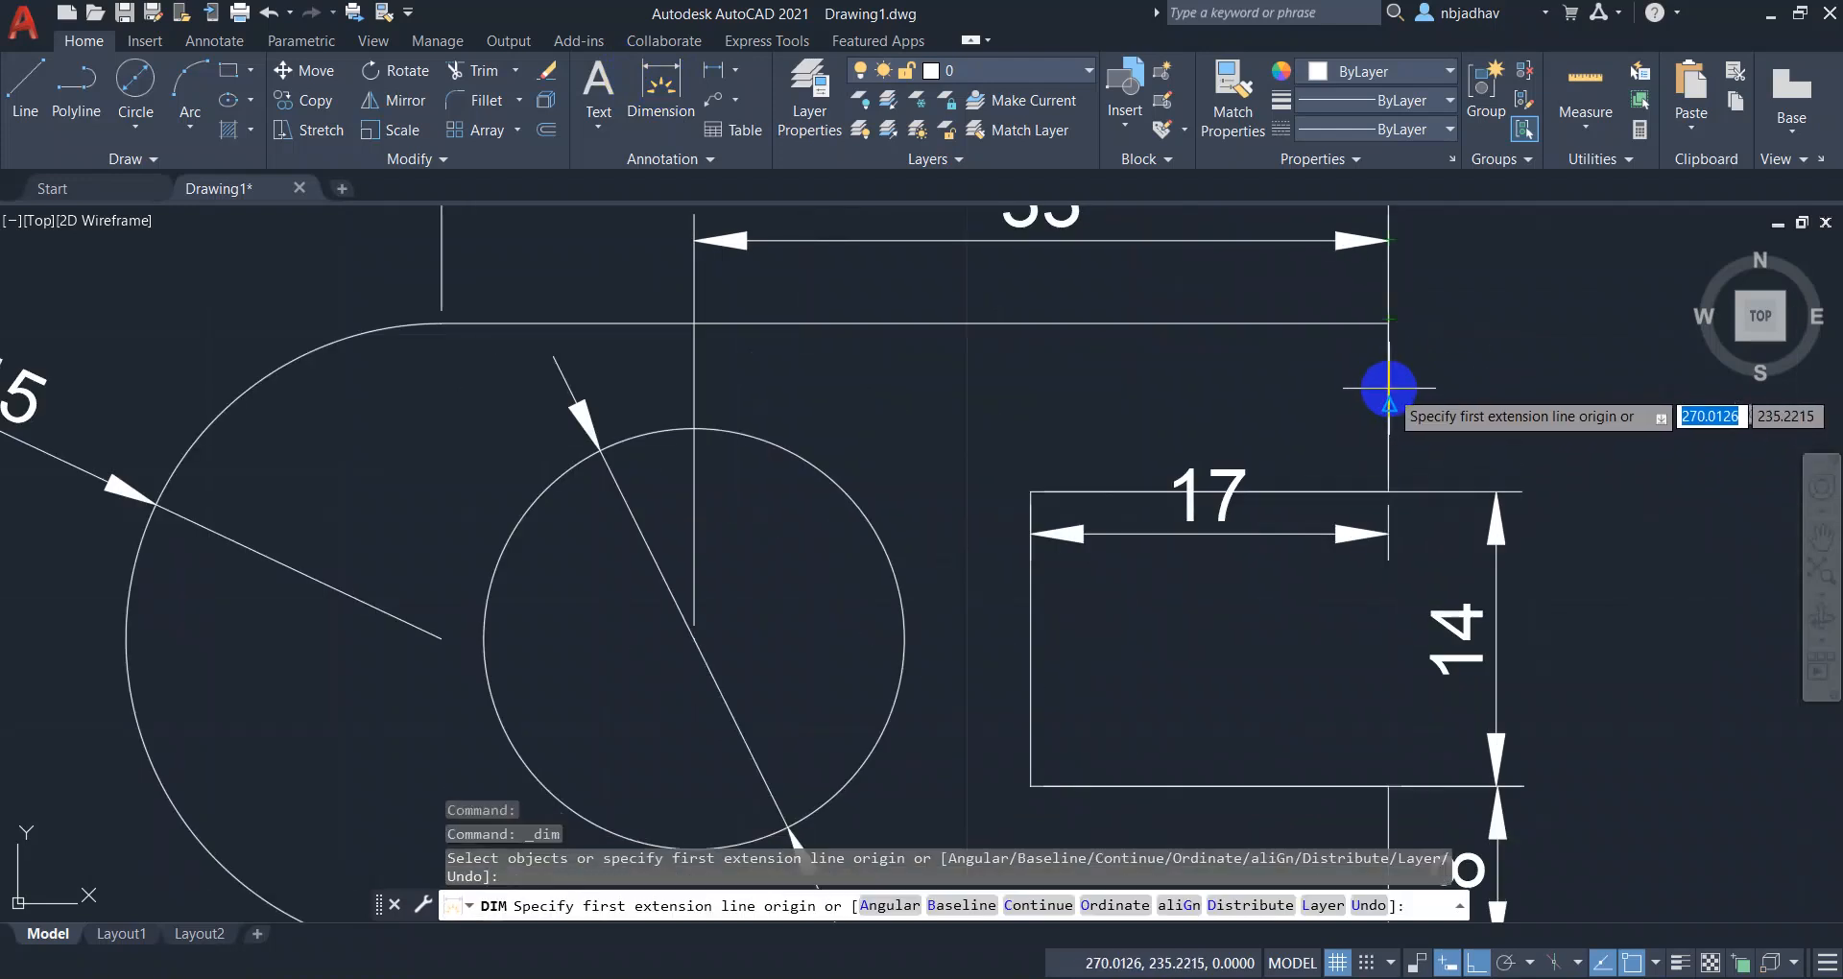
{"action": "left_click", "coordinate": [1389, 384]}
{"action": "key", "text": "Escape"}
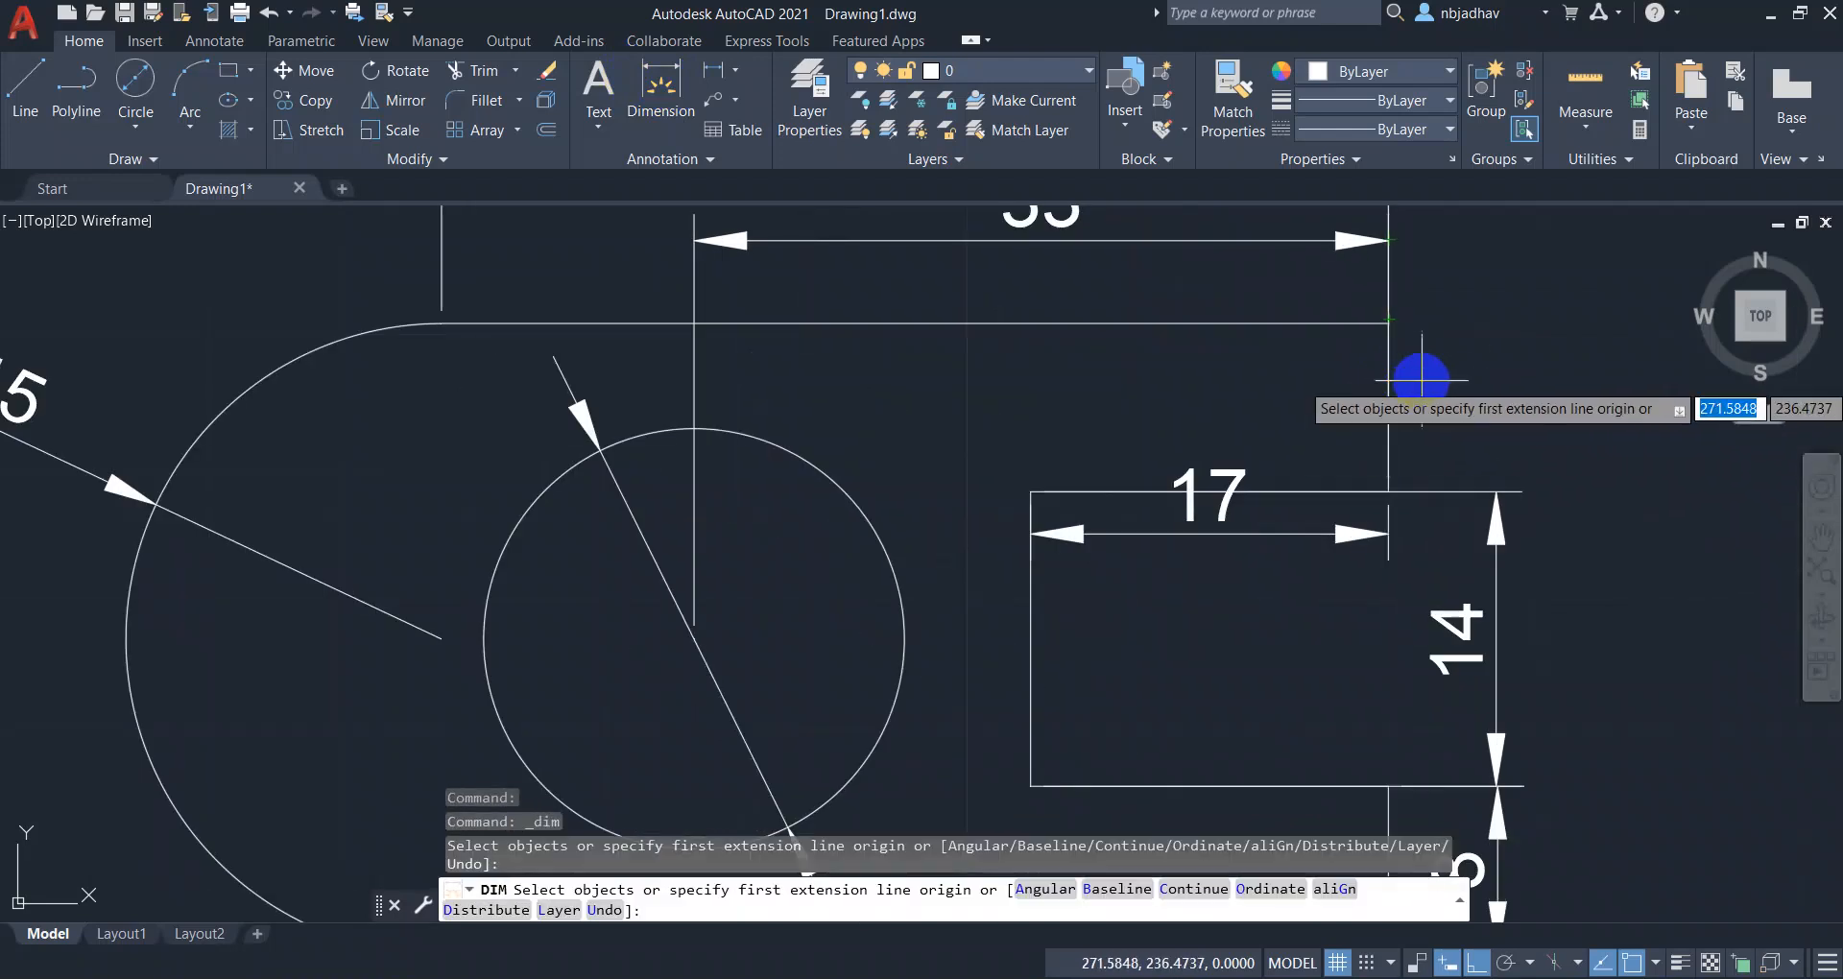
{"action": "left_click", "coordinate": [1389, 336]}
{"action": "key", "text": "Escape"}
Dimension the height of the upper arm's right end between its two corners, placing it in line above the notch's height dimension.
{"action": "scroll", "coordinate": [1397, 347], "scroll_direction": "up", "scroll_amount": 2}
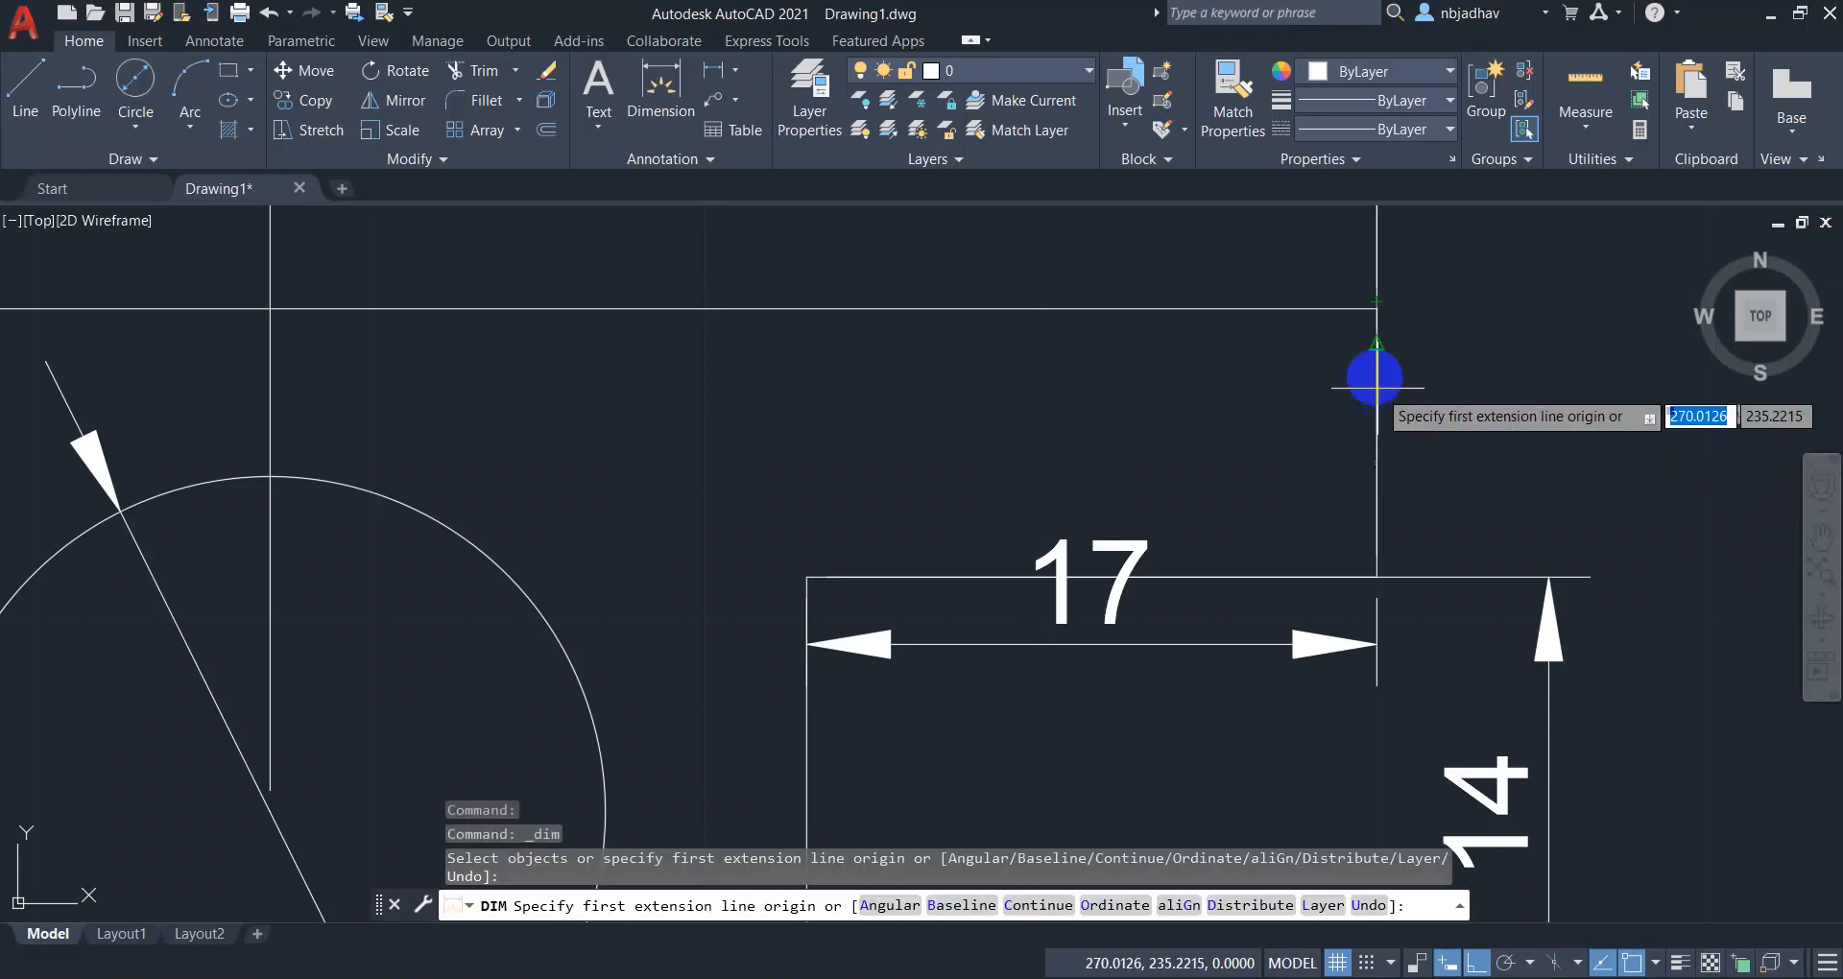
{"action": "left_click", "coordinate": [1377, 308]}
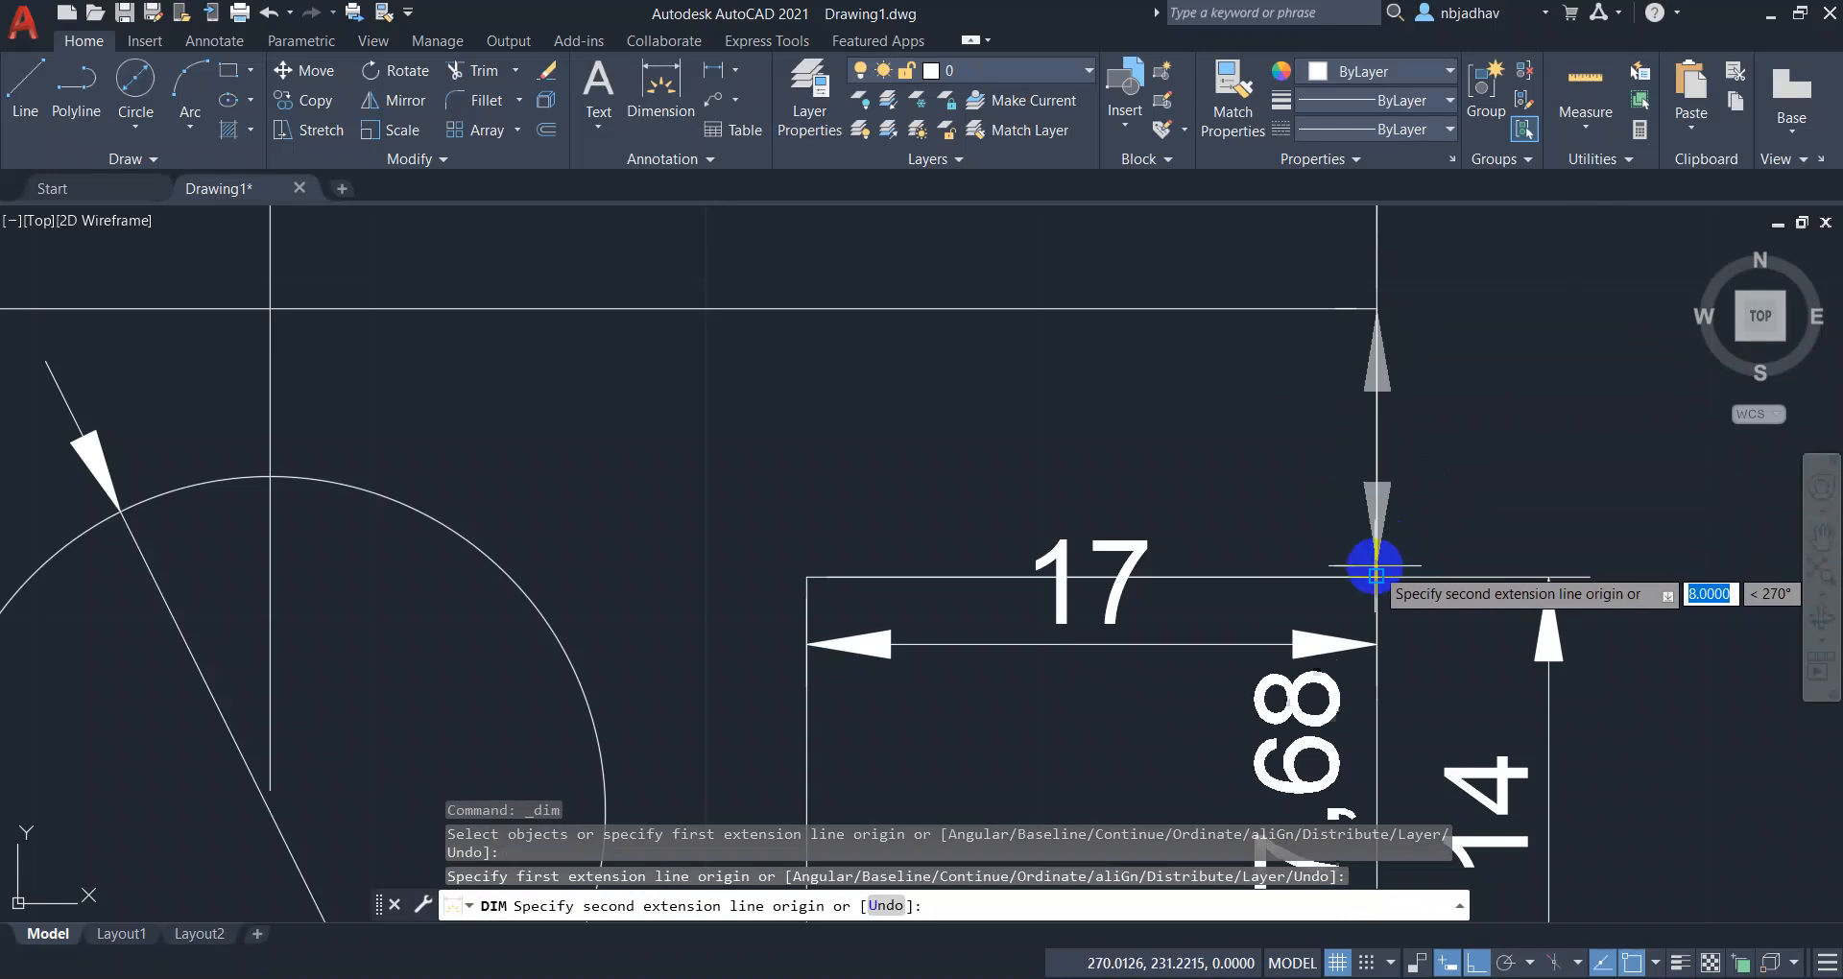
{"action": "left_click", "coordinate": [1377, 574]}
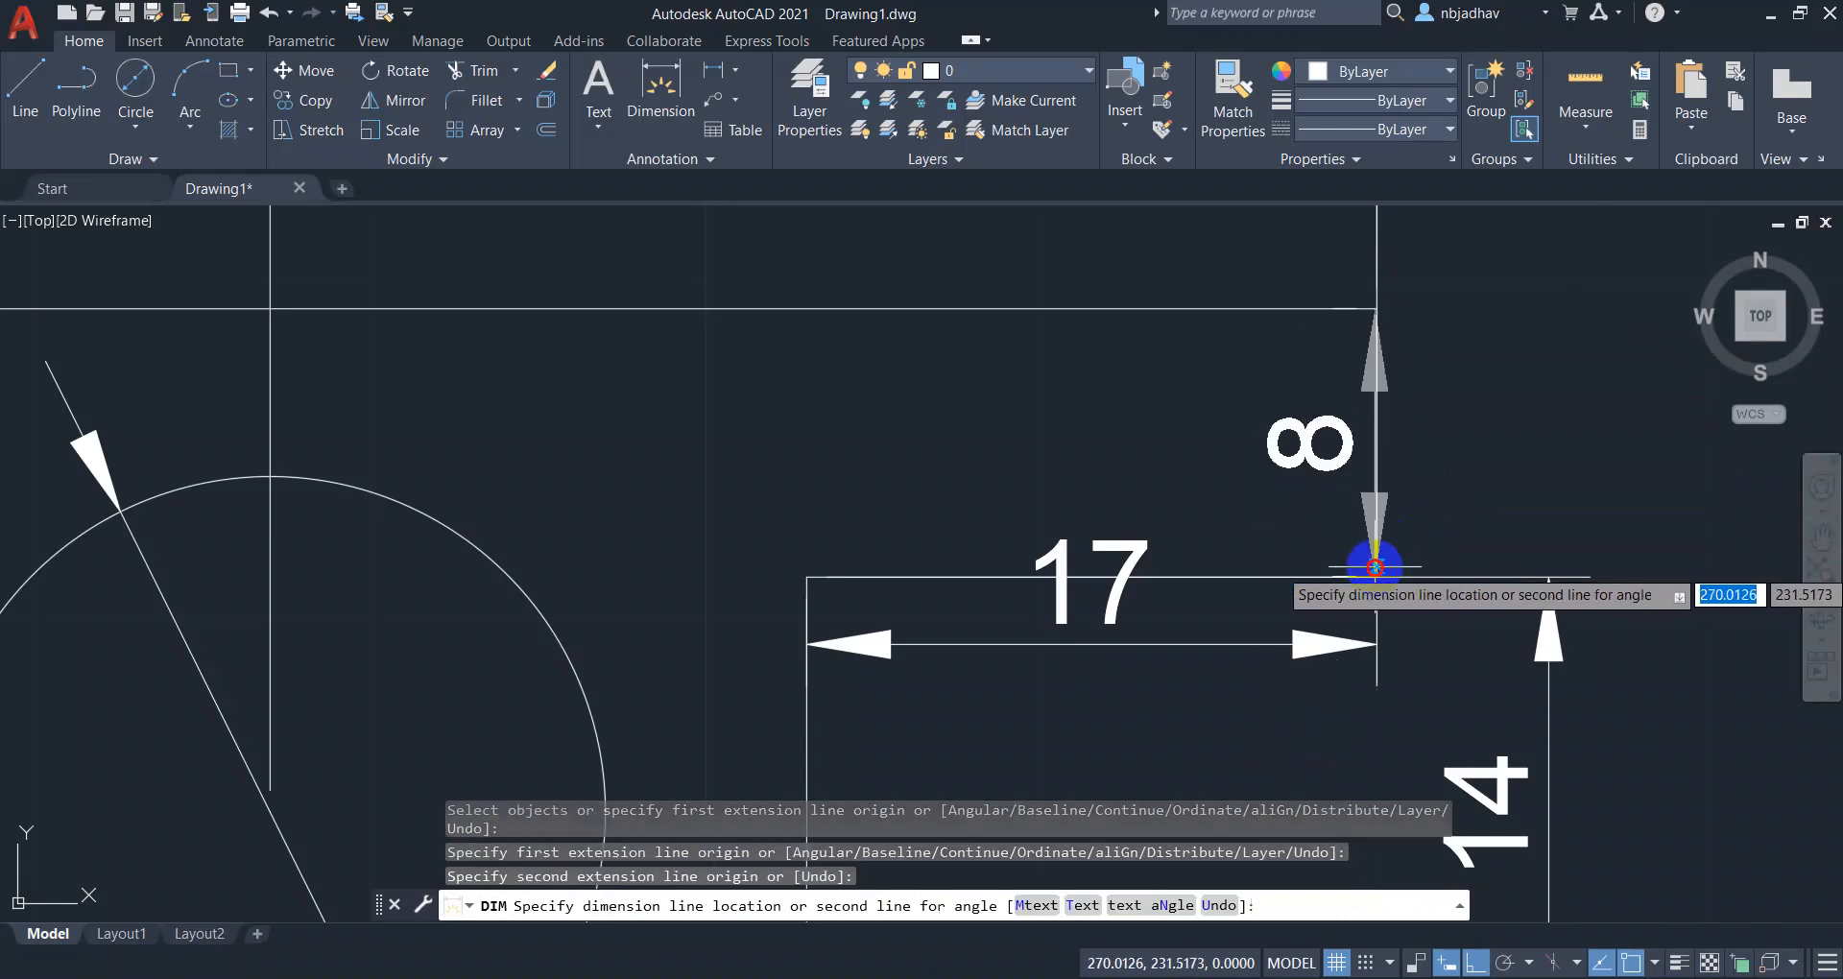
{"action": "left_click", "coordinate": [1548, 468]}
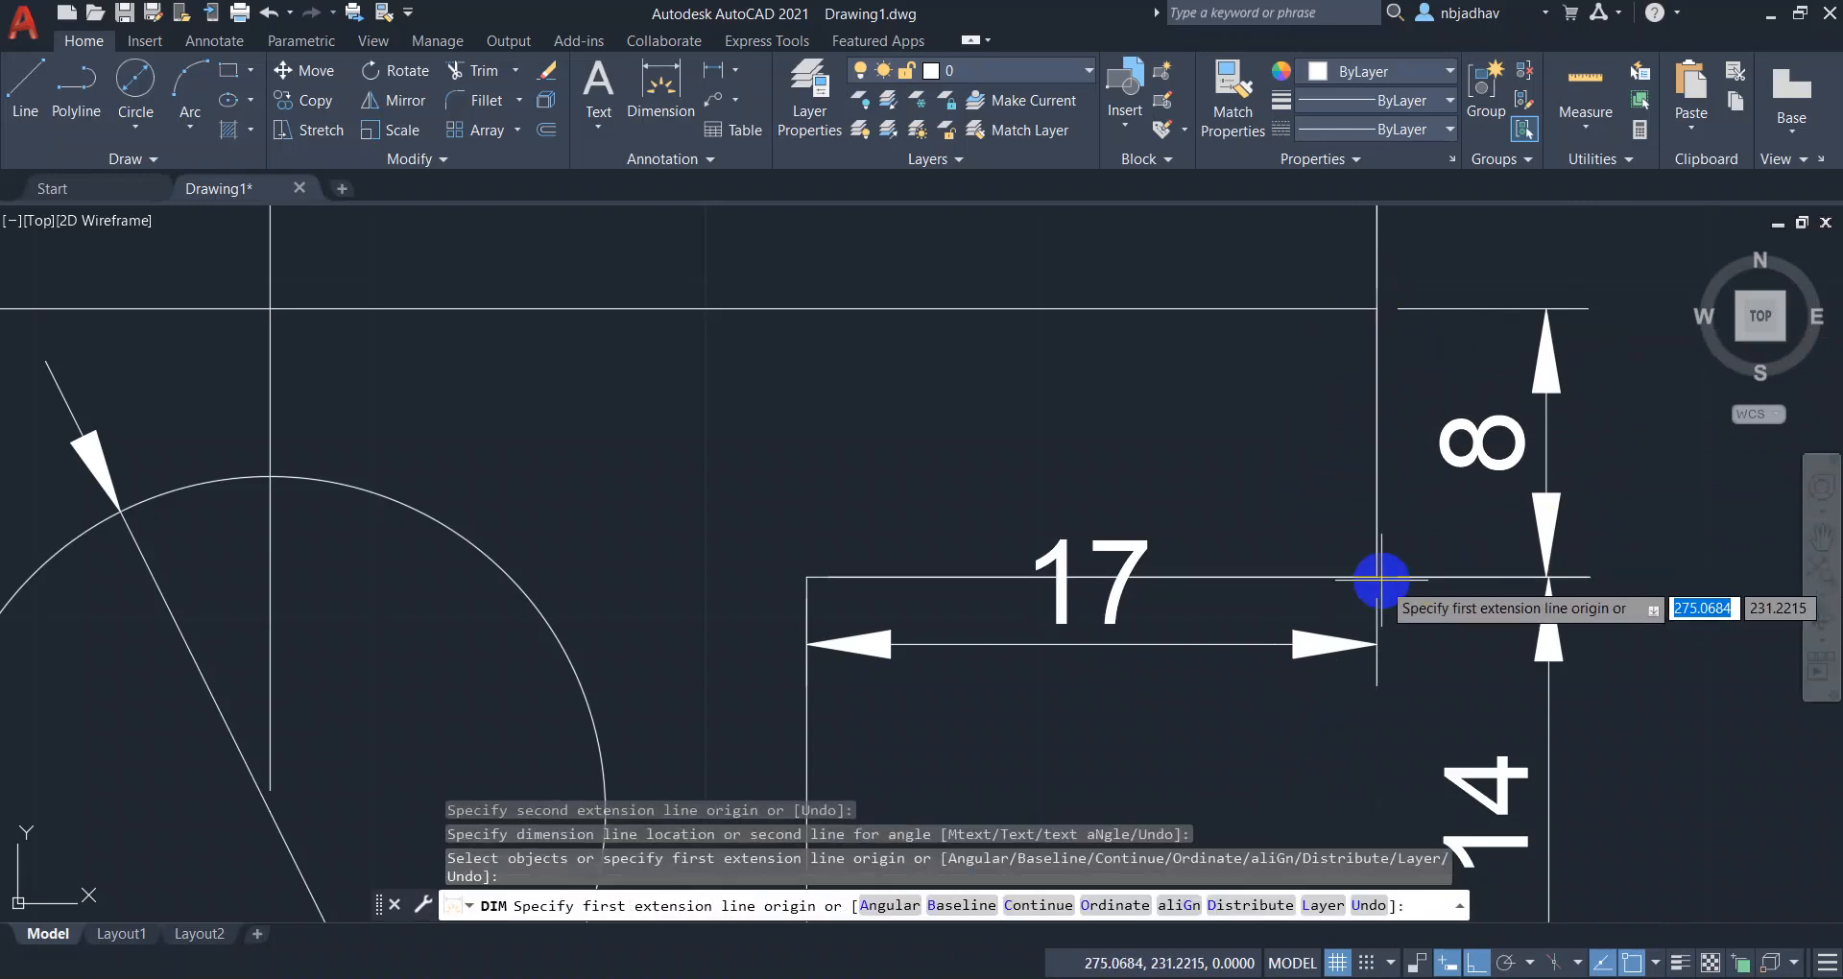
{"action": "scroll", "coordinate": [1386, 461], "scroll_direction": "down", "scroll_amount": 4}
{"action": "scroll", "coordinate": [1371, 463], "scroll_direction": "down", "scroll_amount": 2}
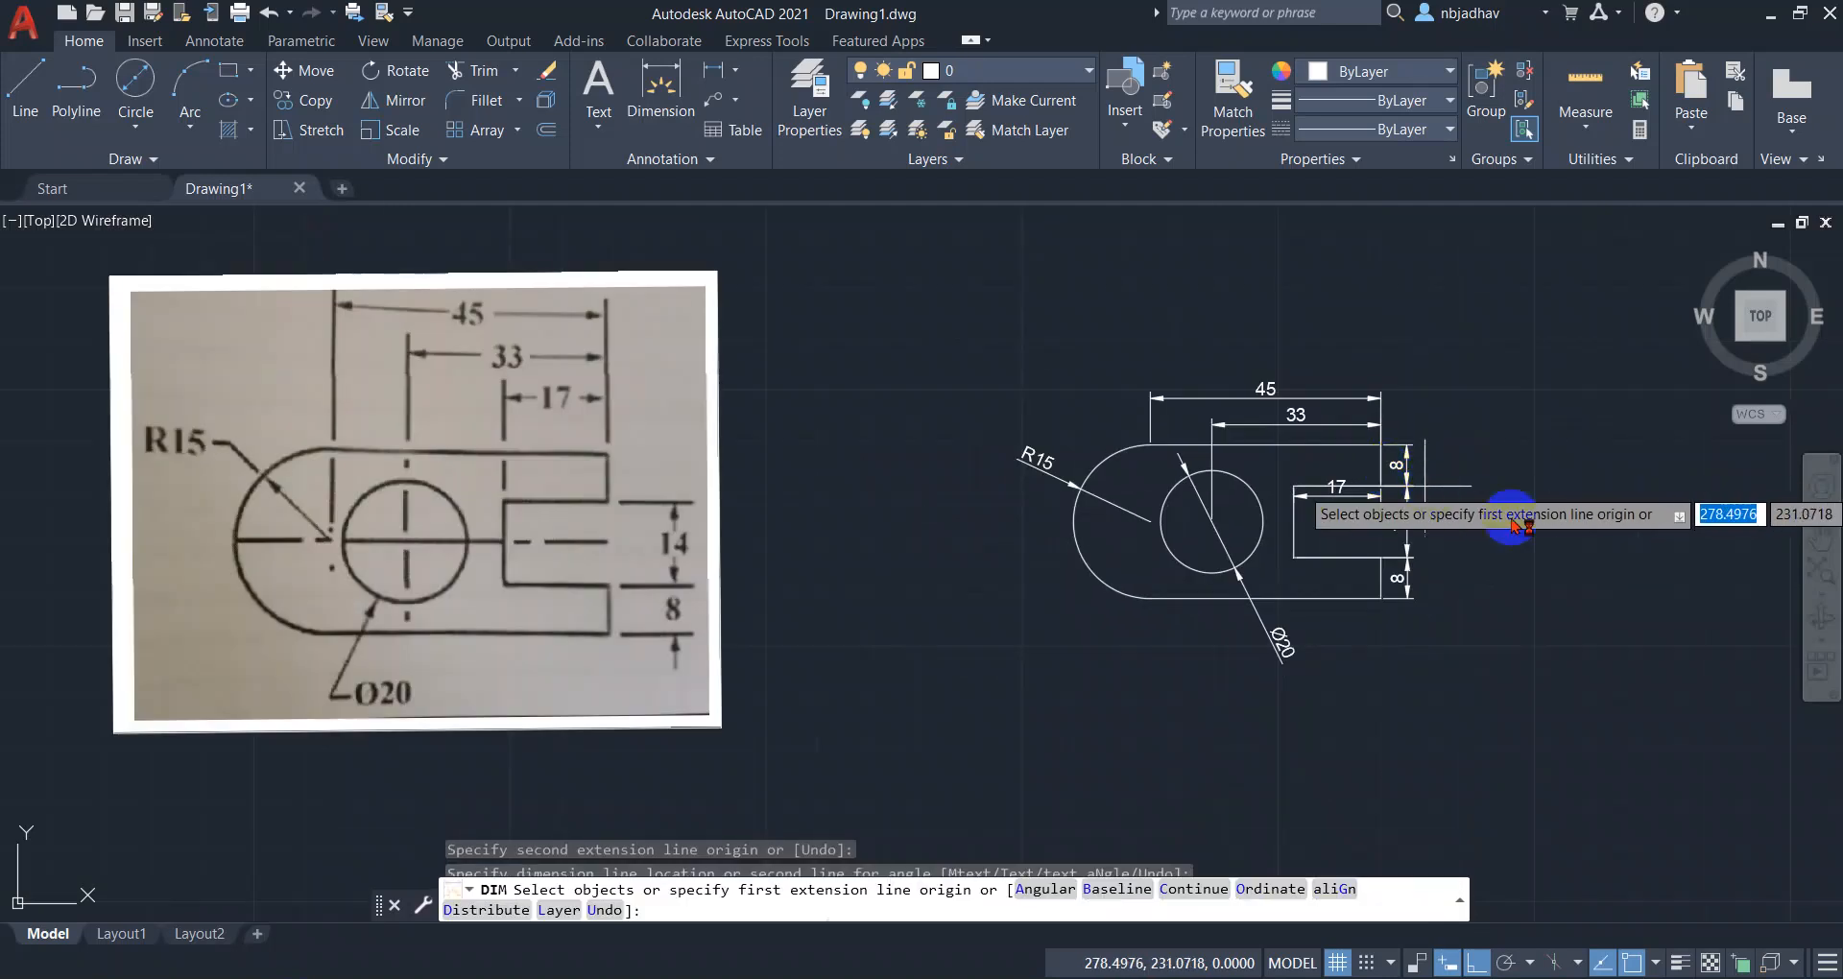